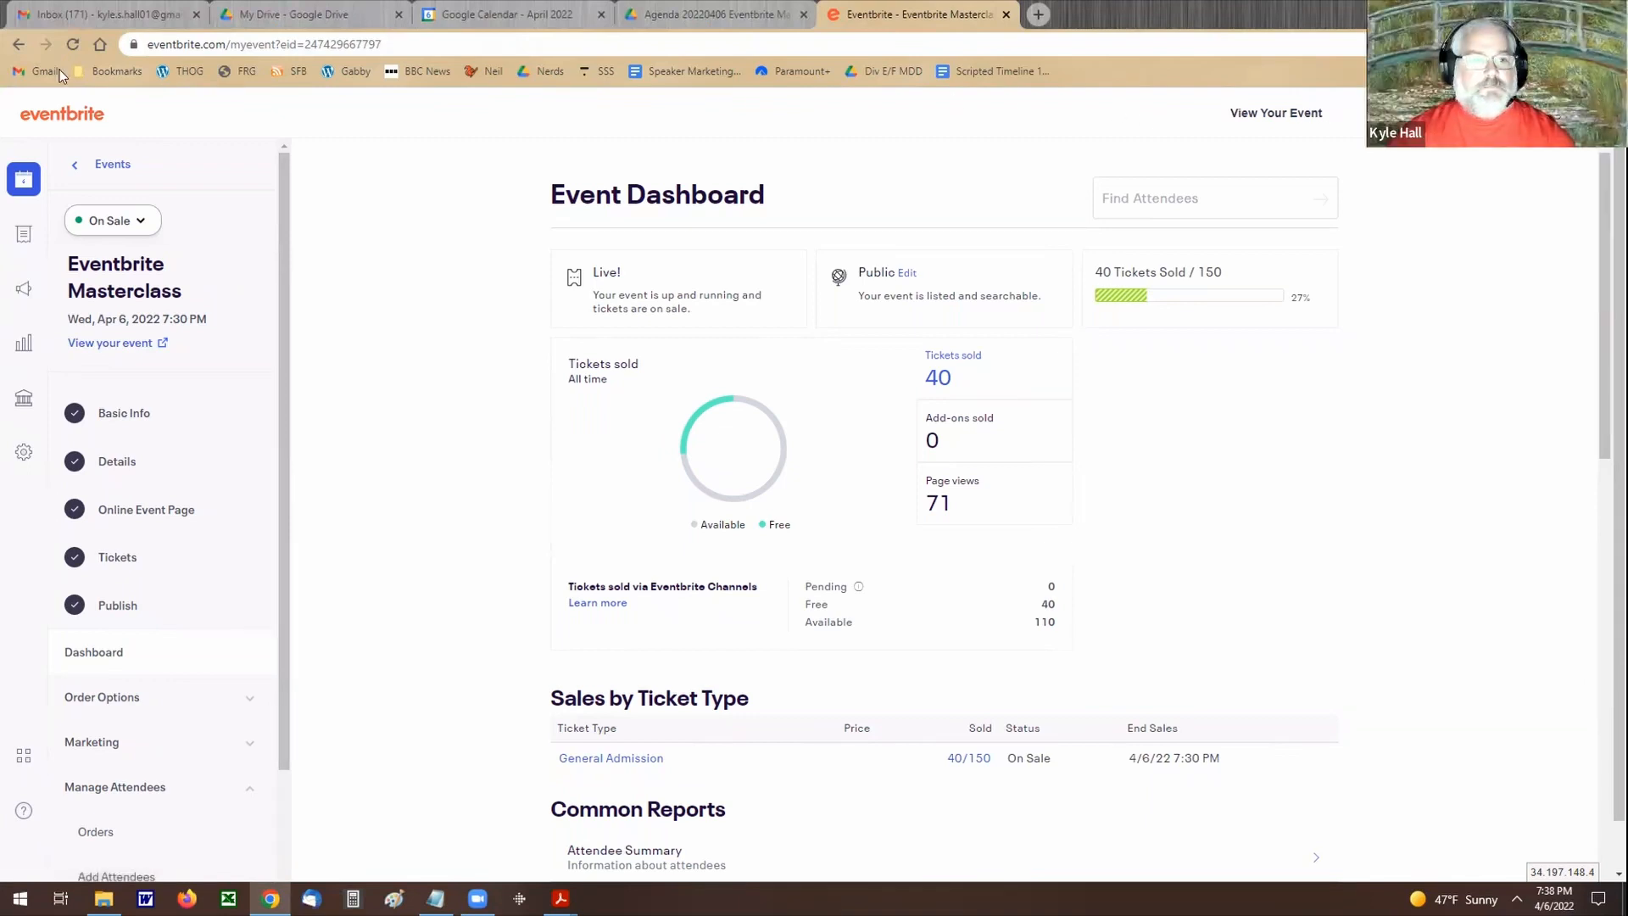
Step: Open the list of all events and look through the published events and the event status filter choices
left_click(109, 165)
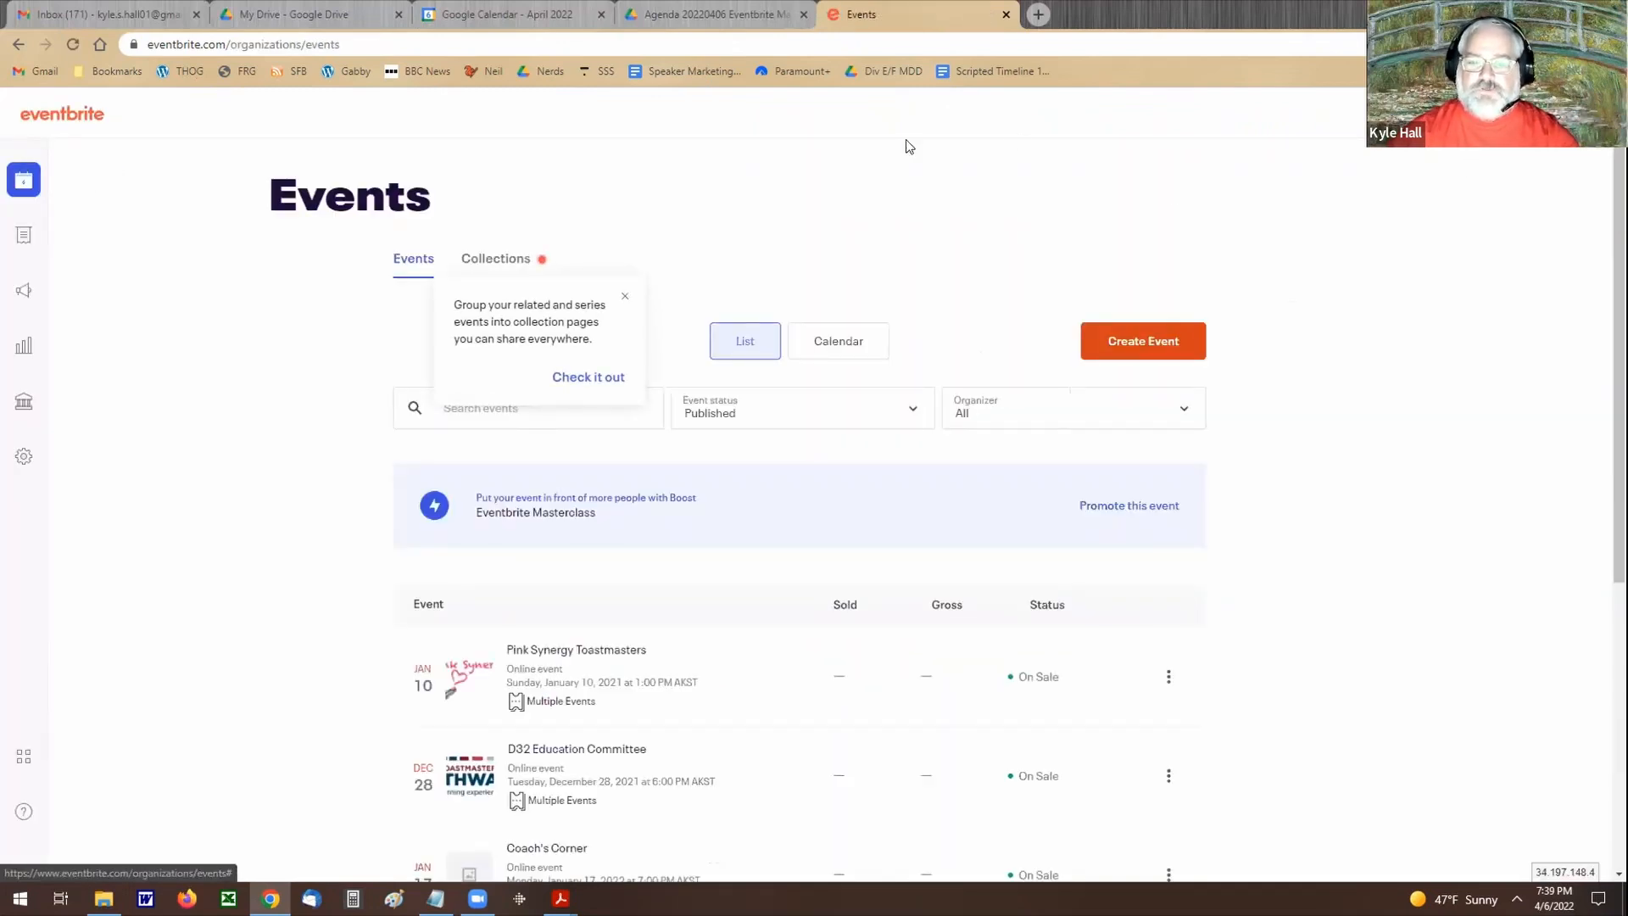
left_click(625, 295)
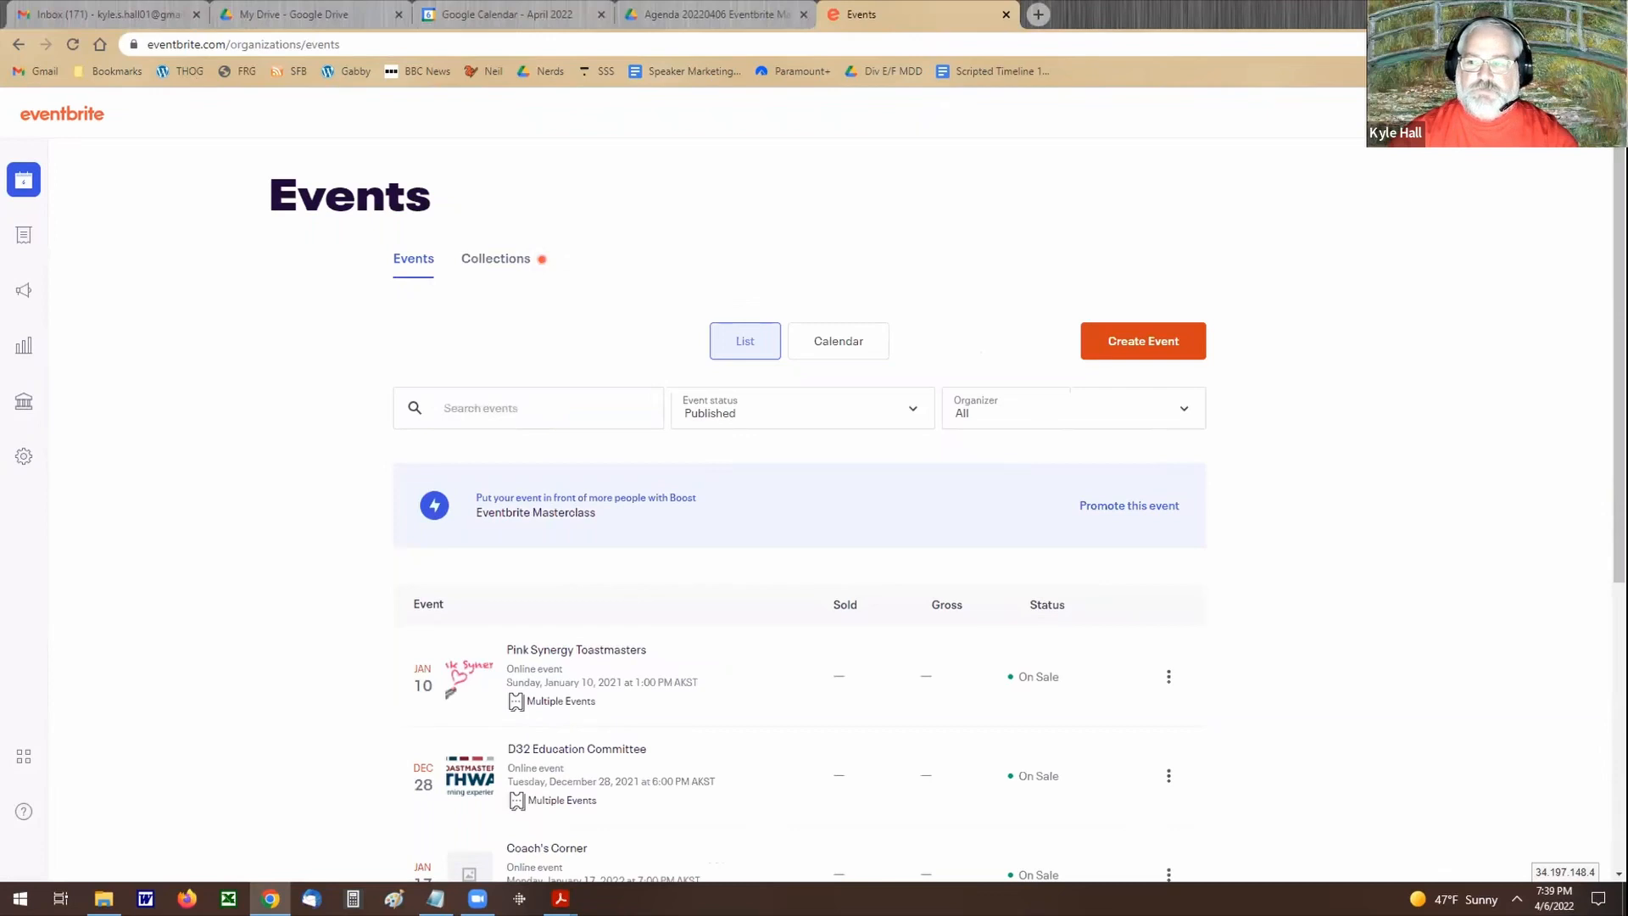
left_click(1514, 114)
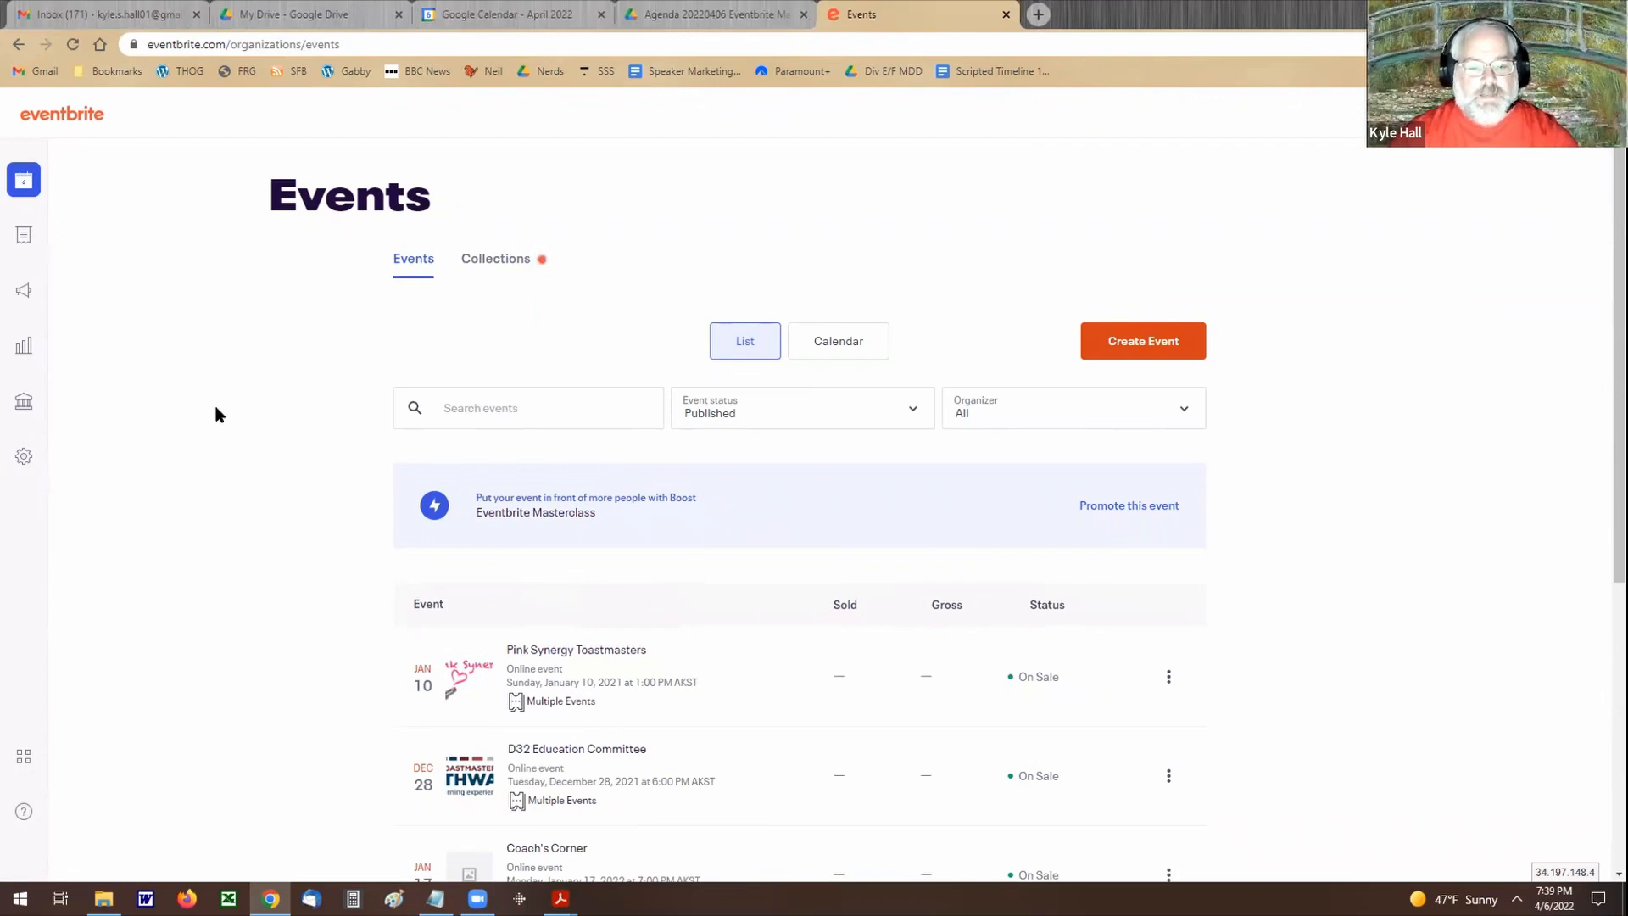
scroll(214, 410, "down", 5)
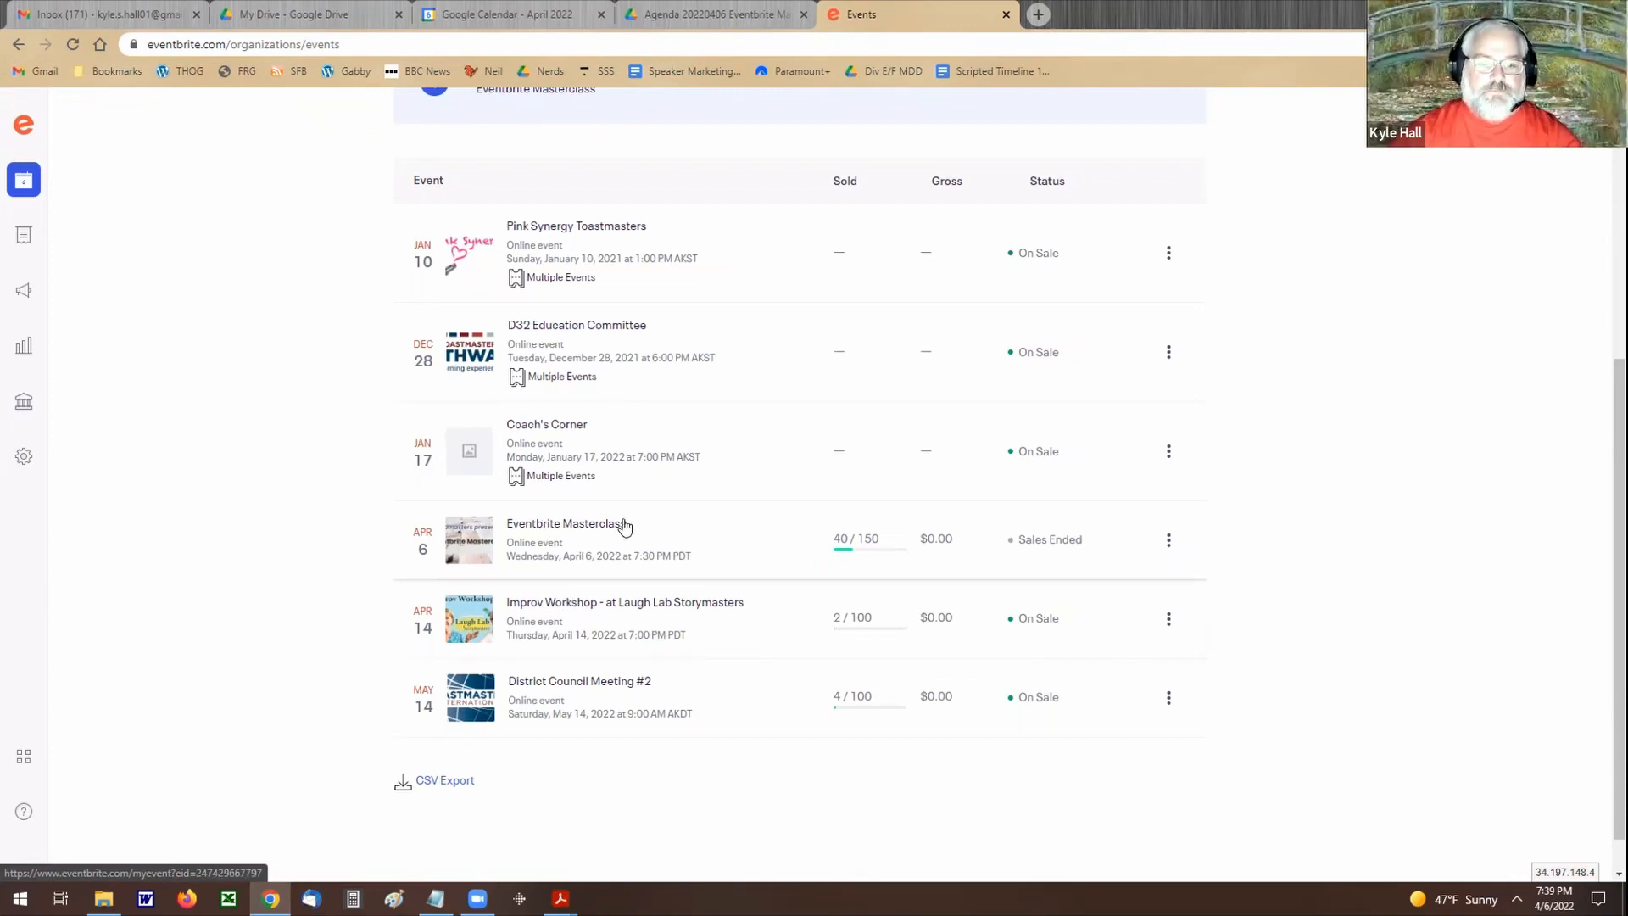
scroll(628, 527, "up", 3)
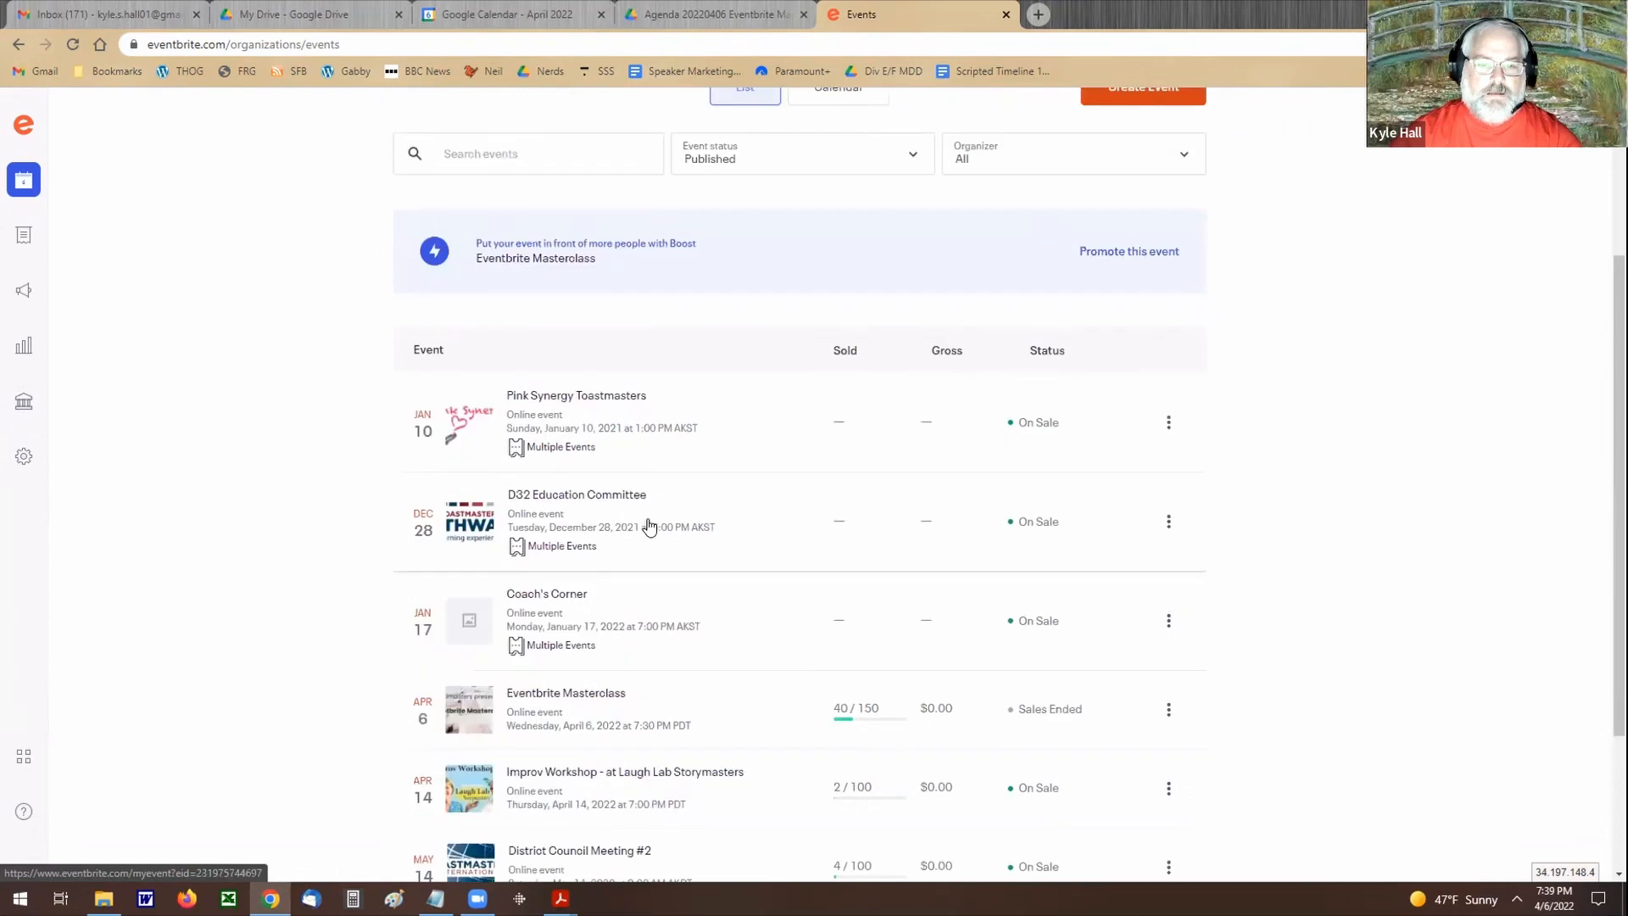
scroll(688, 544, "down", 2)
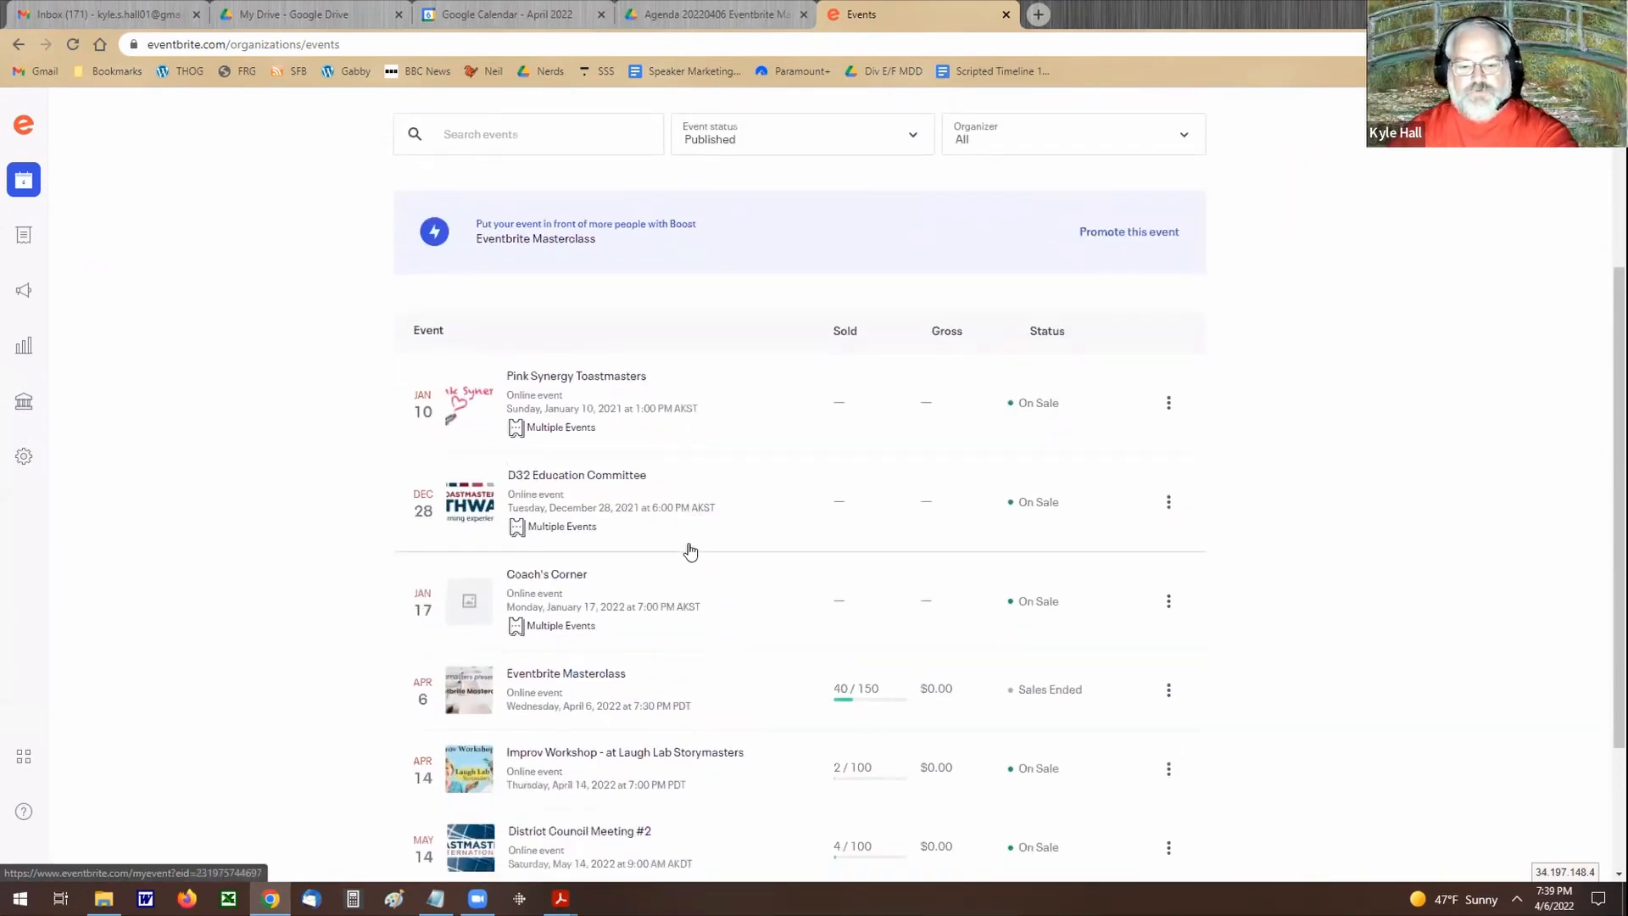
scroll(686, 543, "up", 2)
scroll(689, 550, "up", 1)
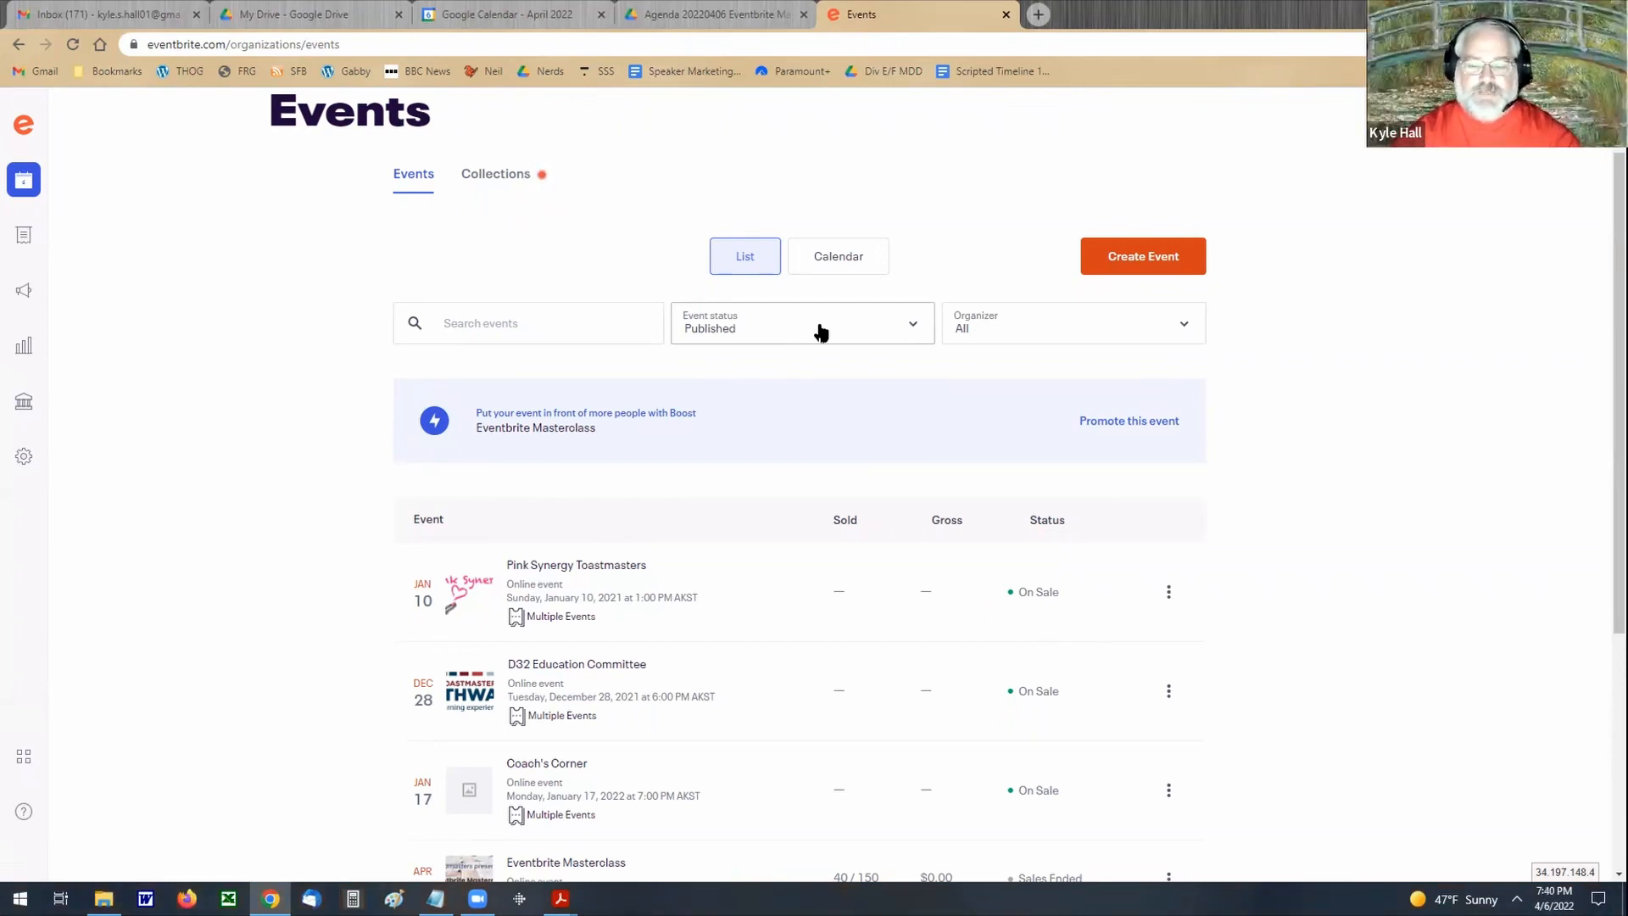
left_click(907, 326)
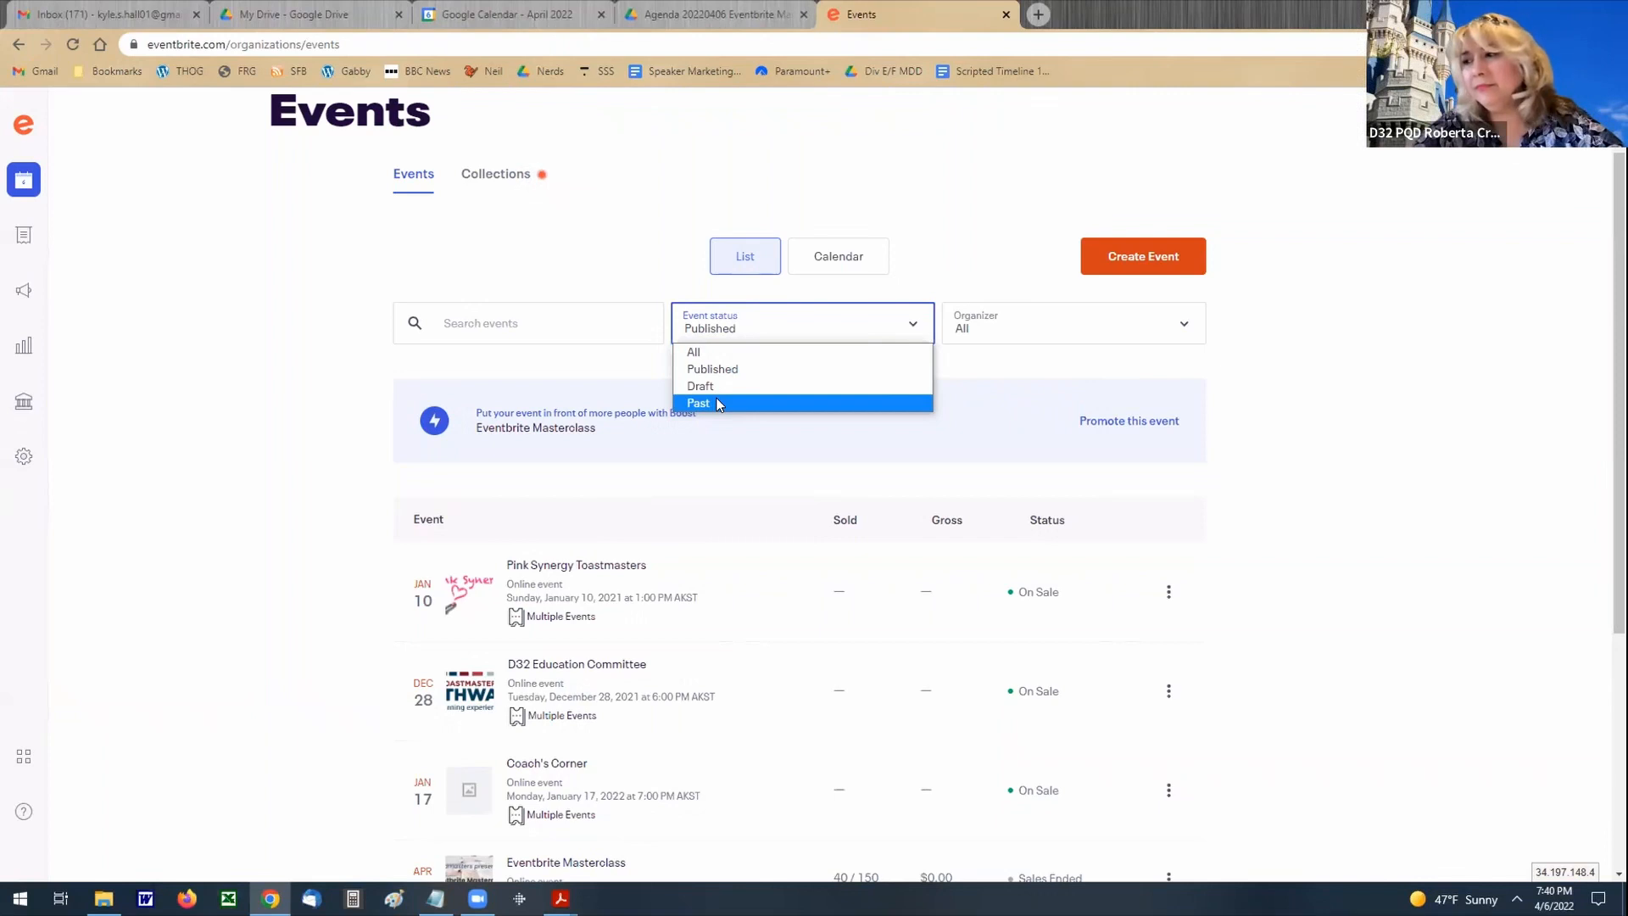
left_click(226, 507)
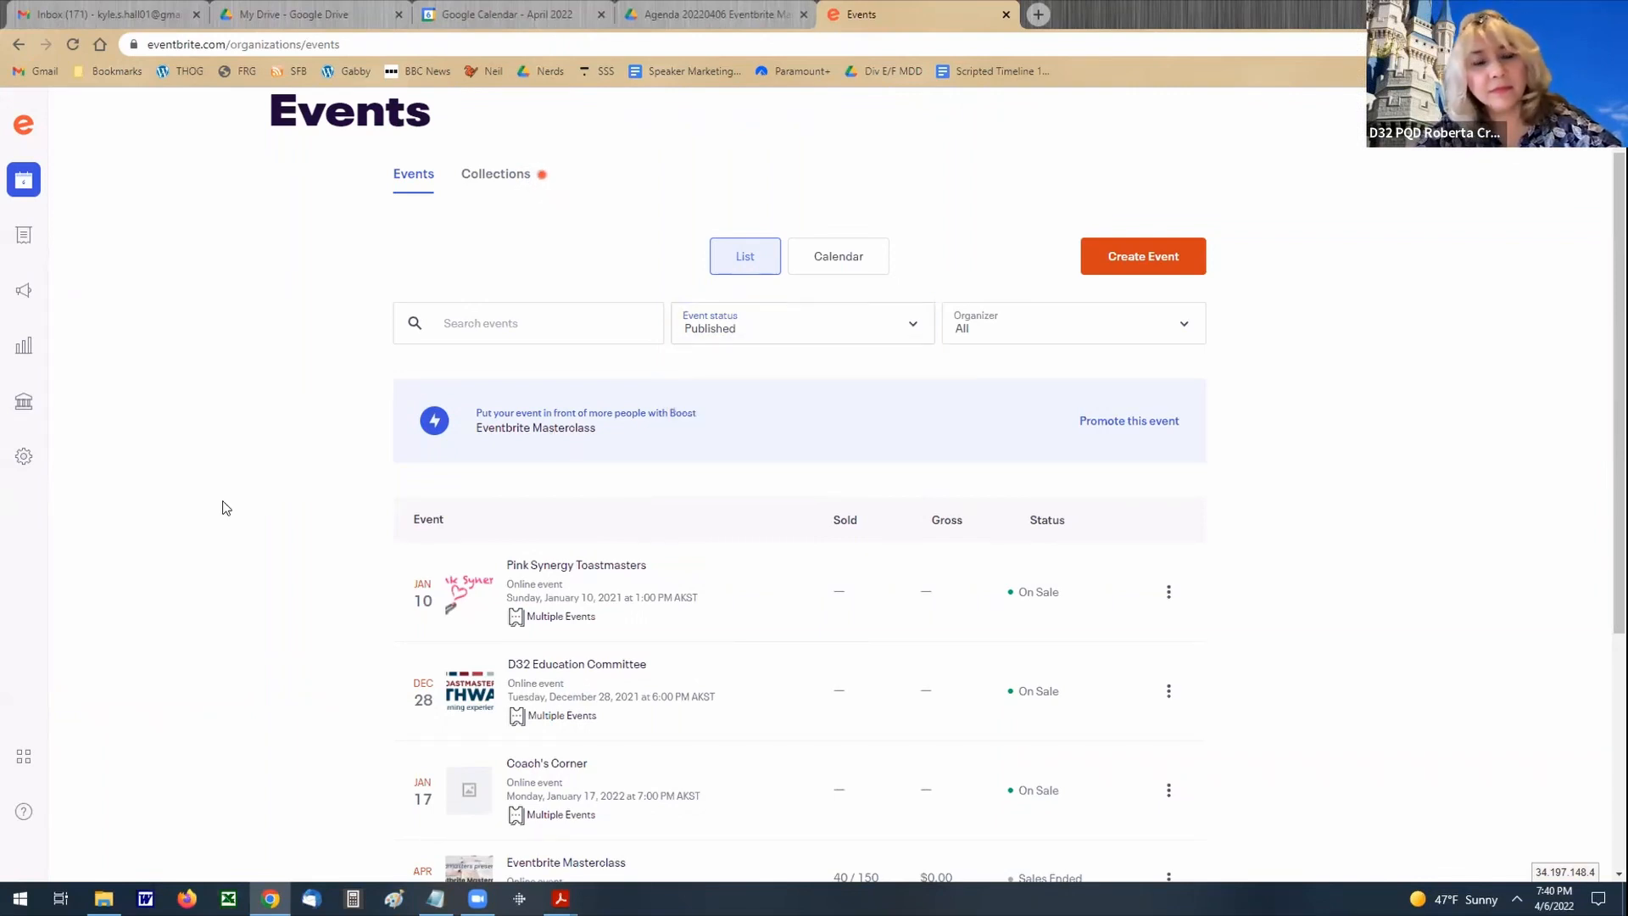
Step: Open the dashboard of the Eventbrite Masterclass event and return to the events list
scroll(227, 507, "down", 4)
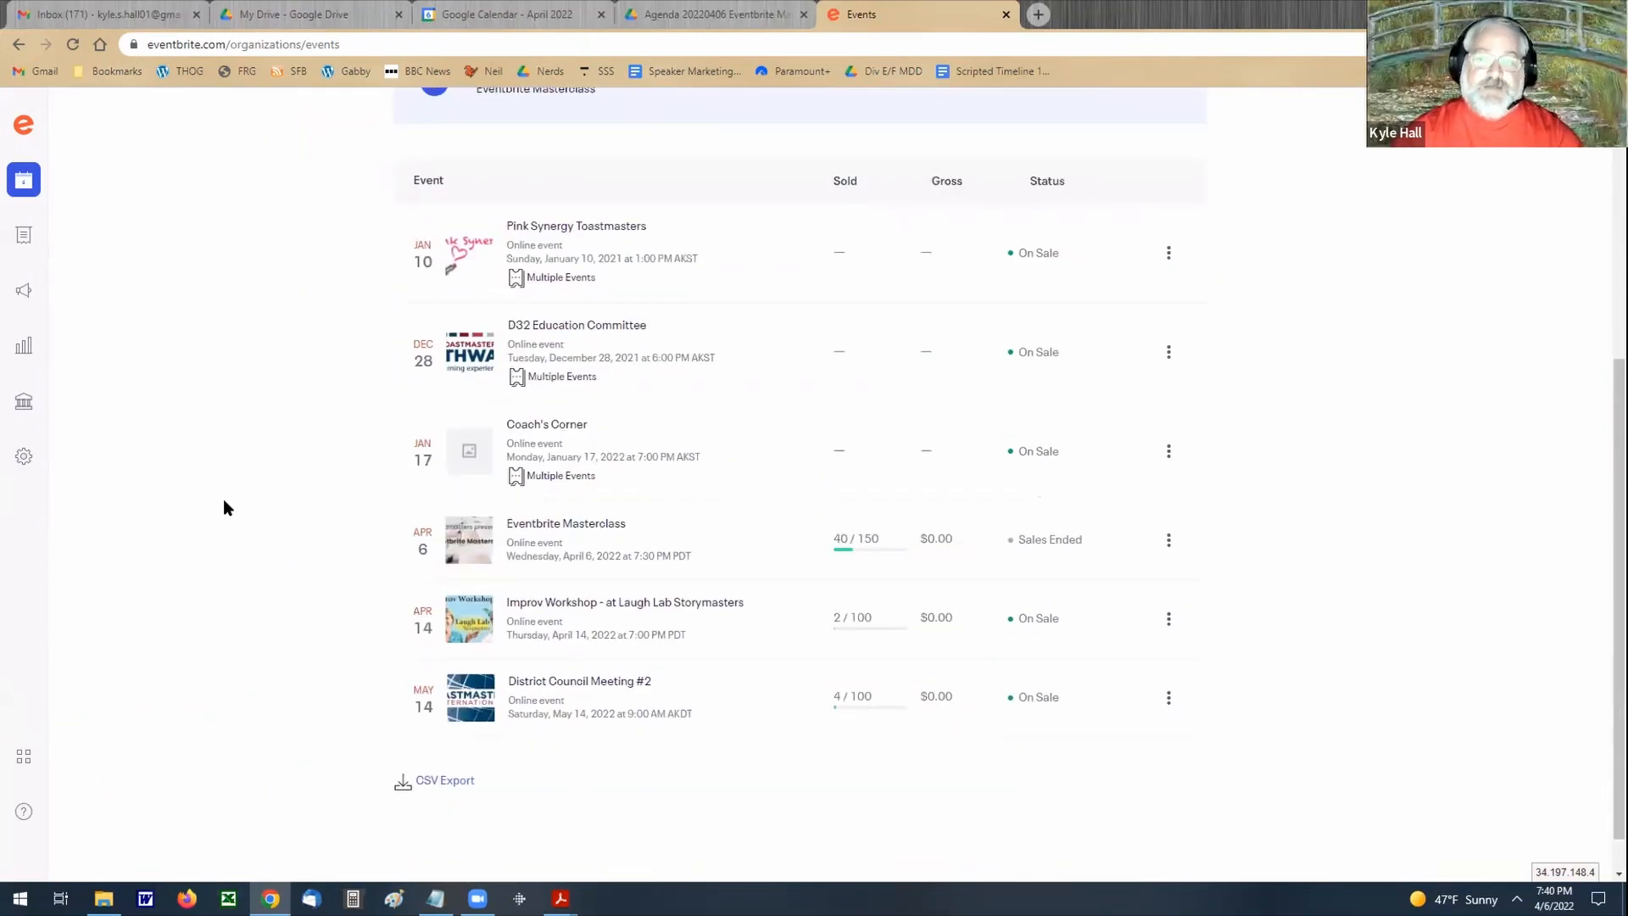
scroll(224, 507, "down", 1)
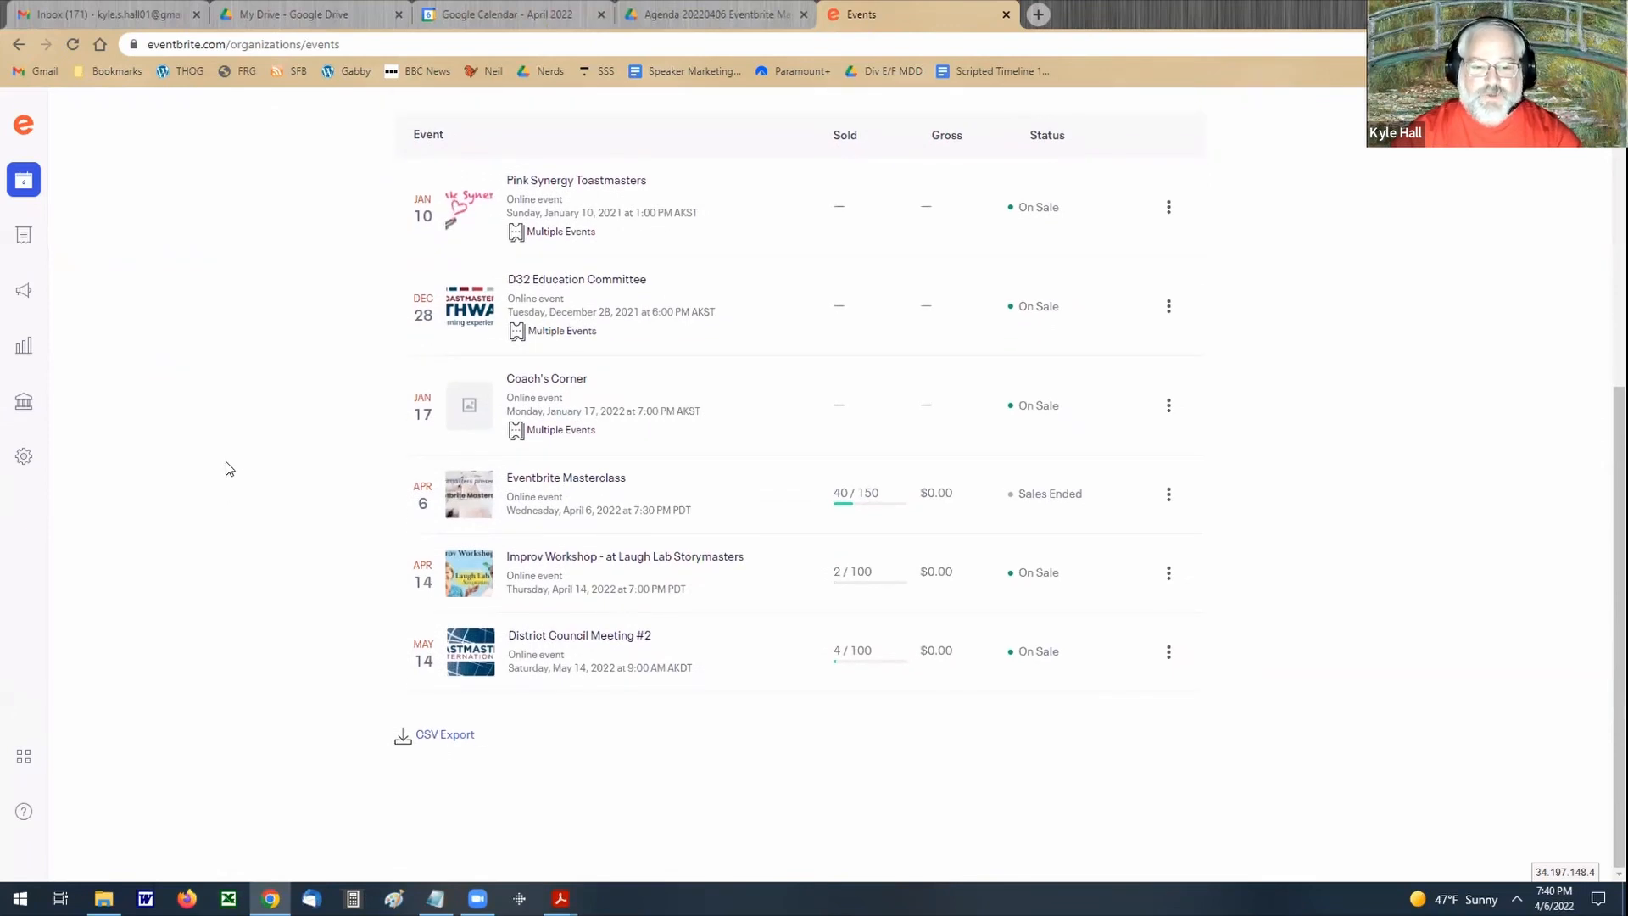
left_click(546, 484)
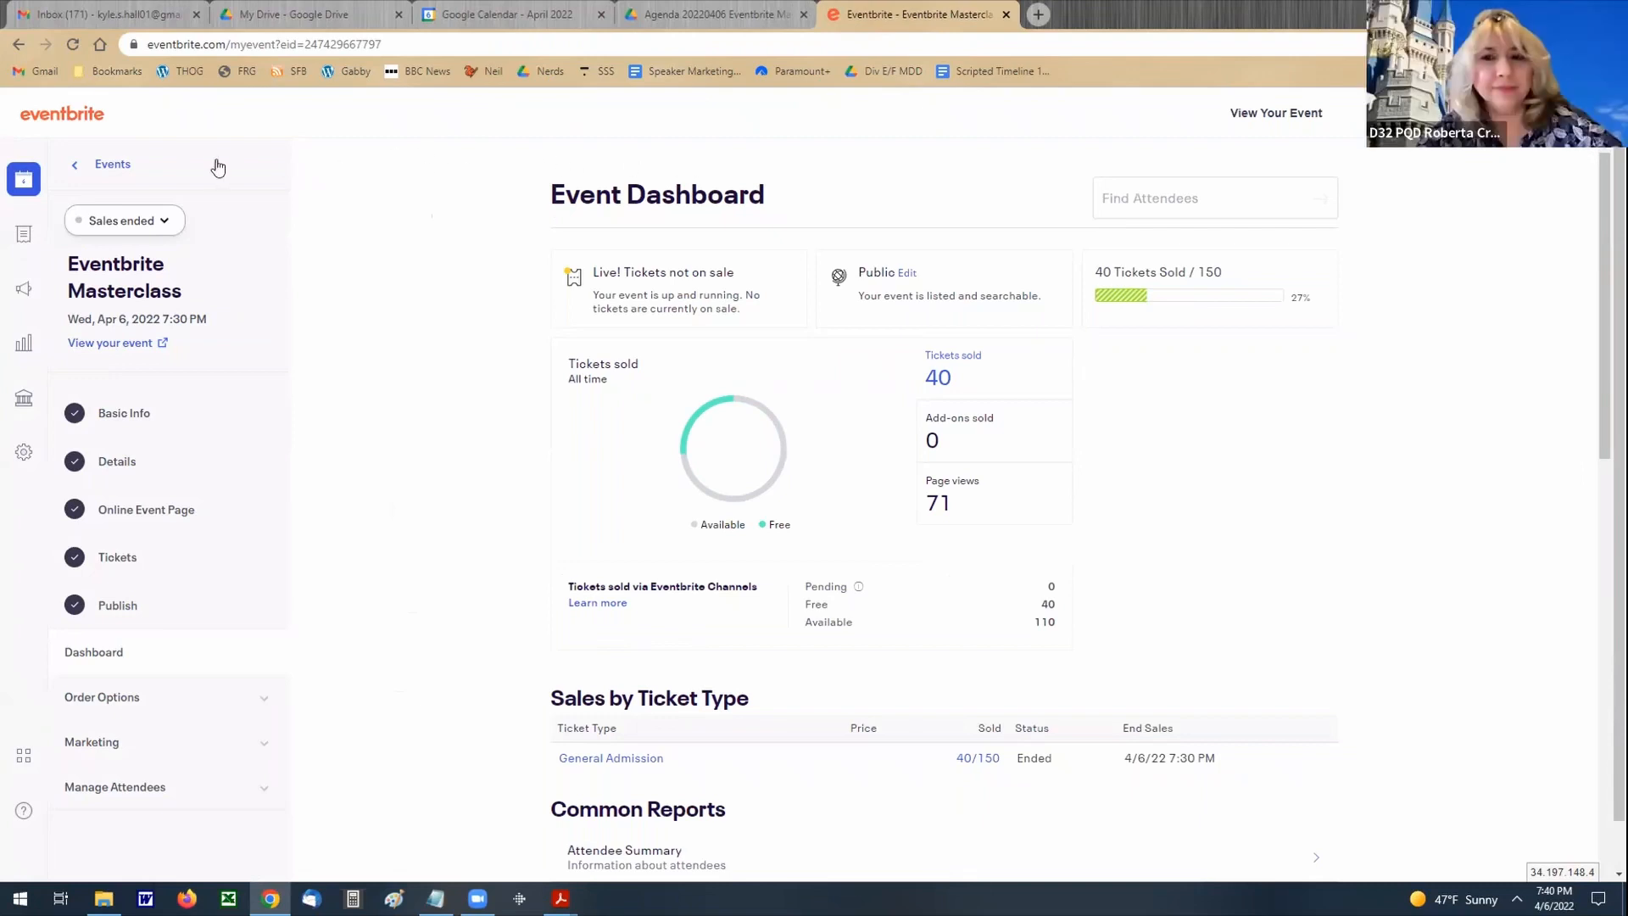
left_click(106, 165)
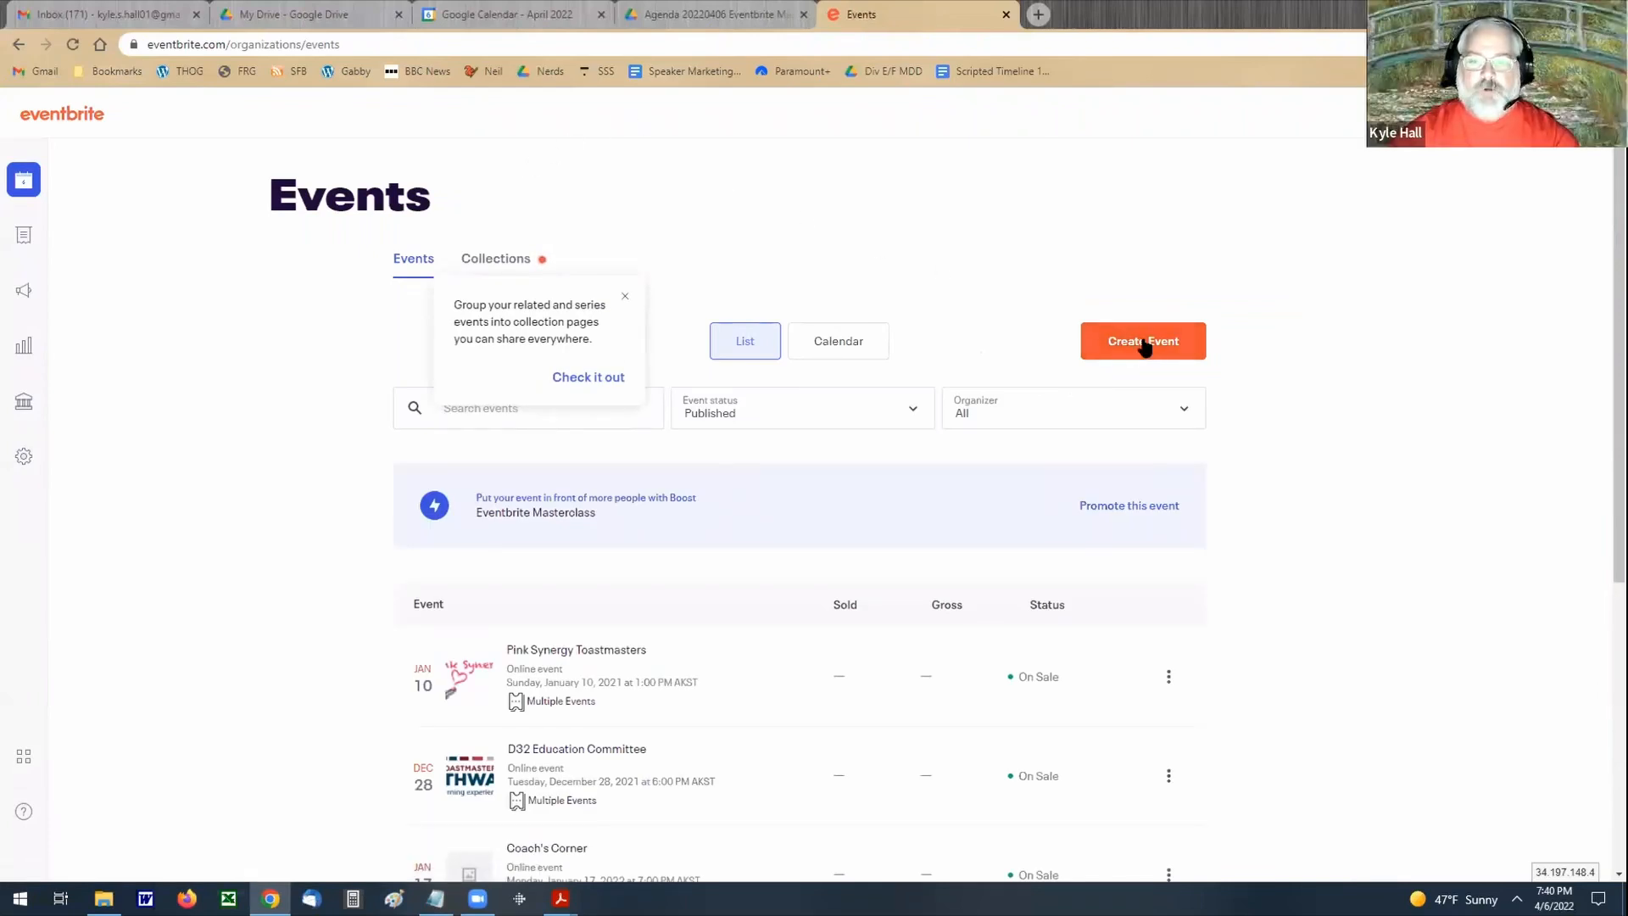
Step: Start a new event titled "Starry Little Nerds" with Nerdmasters Advanced Club as the organizer
left_click(624, 296)
left_click(1115, 344)
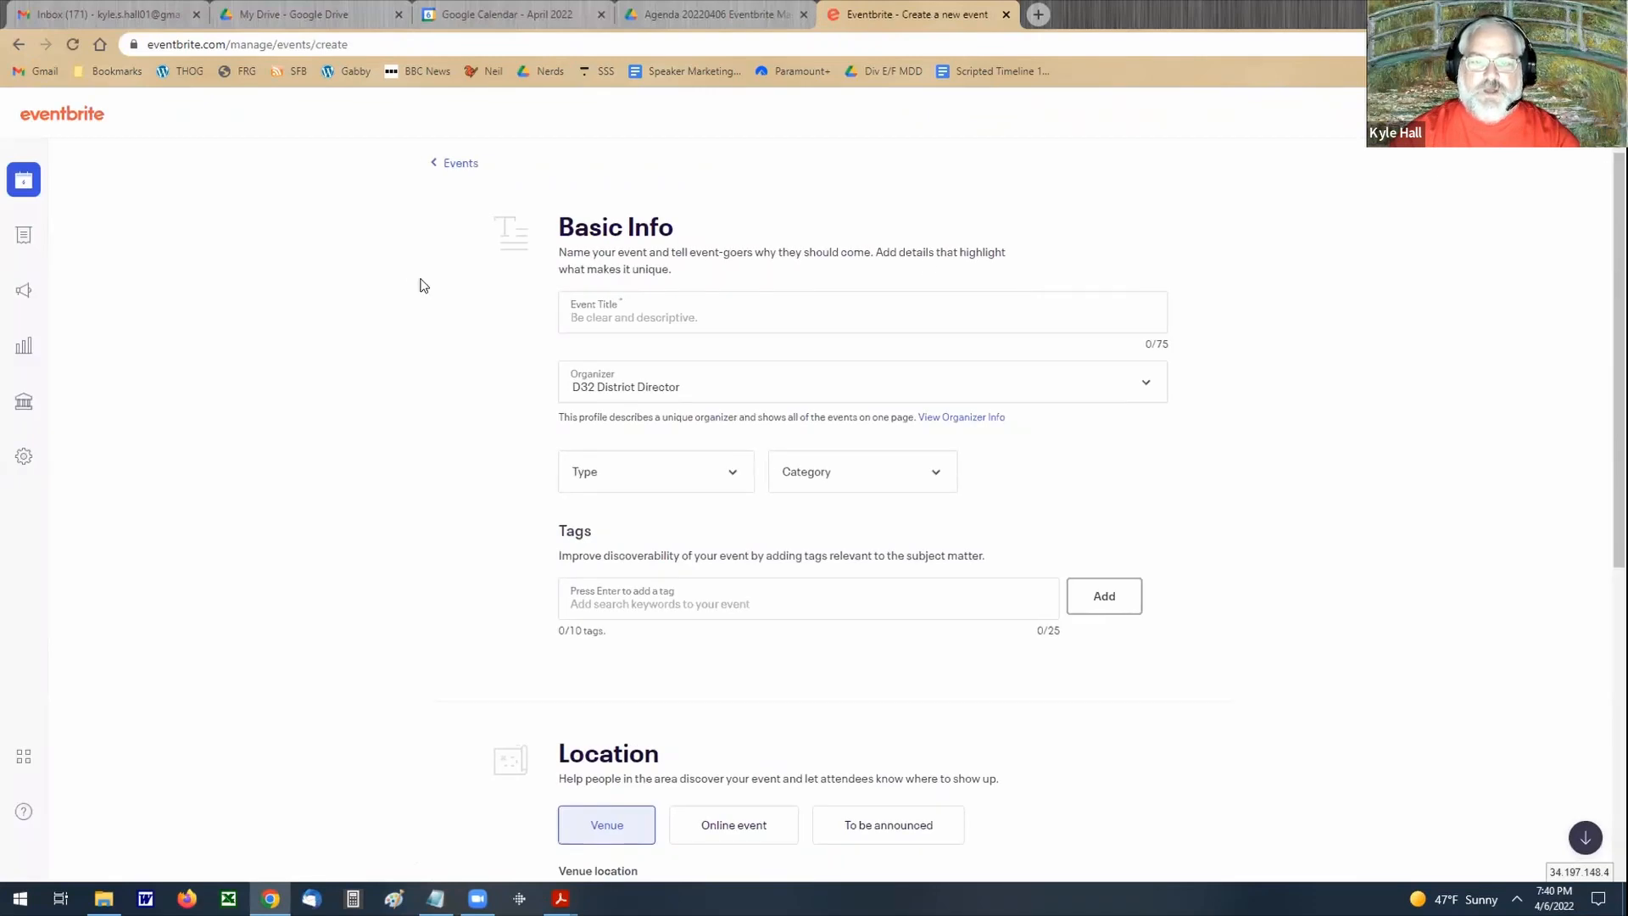
left_click(650, 314)
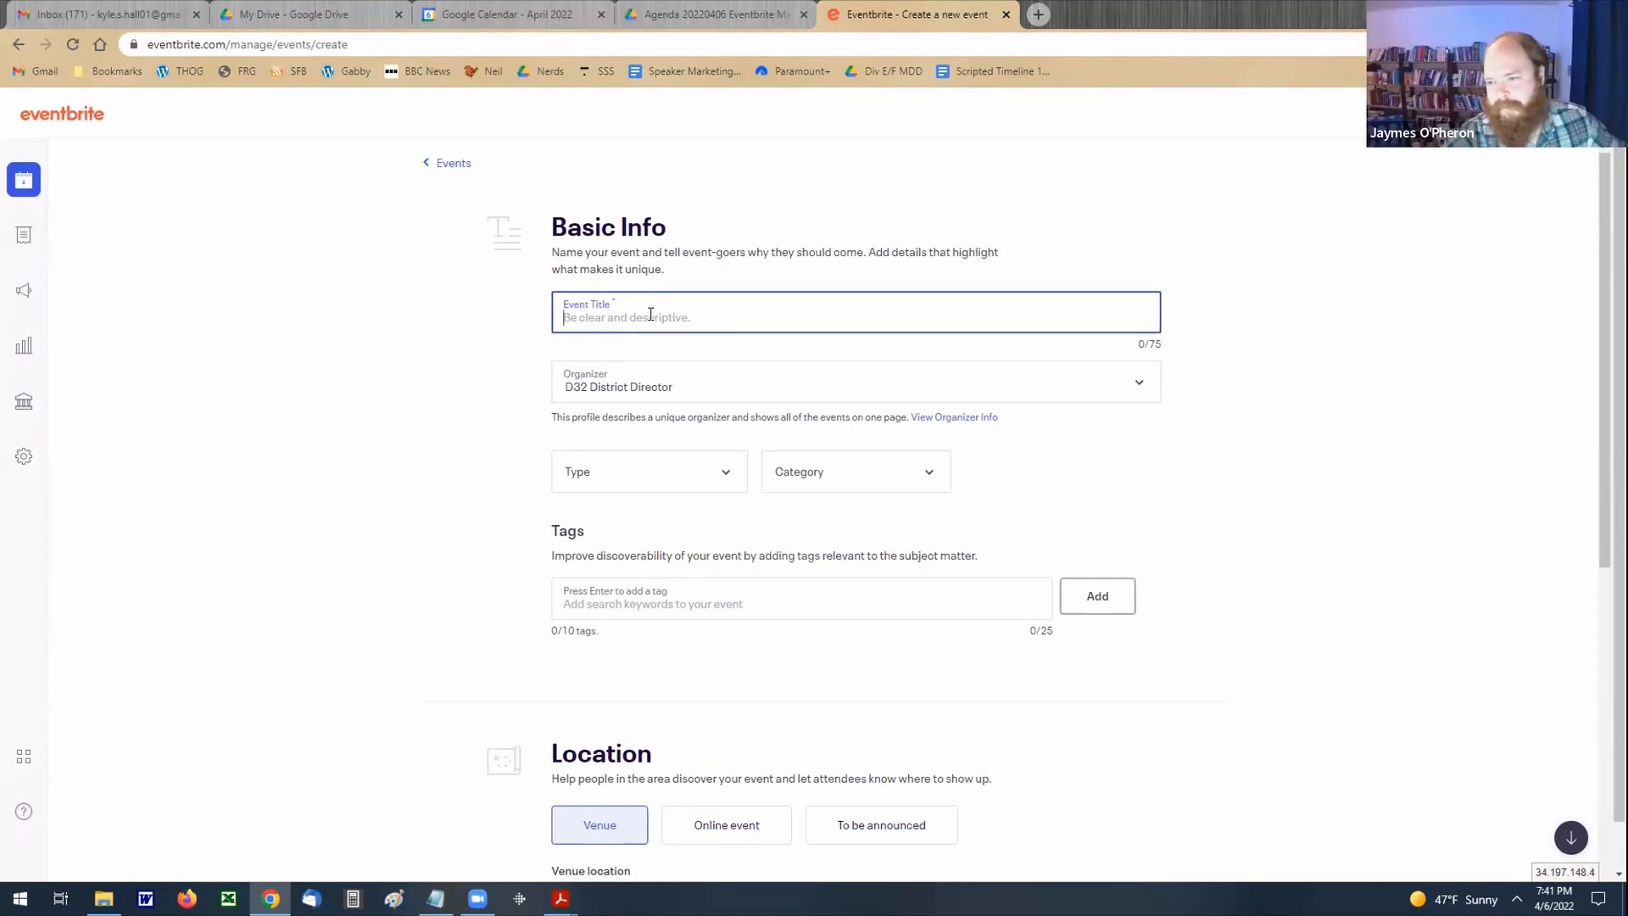
type("Starry L")
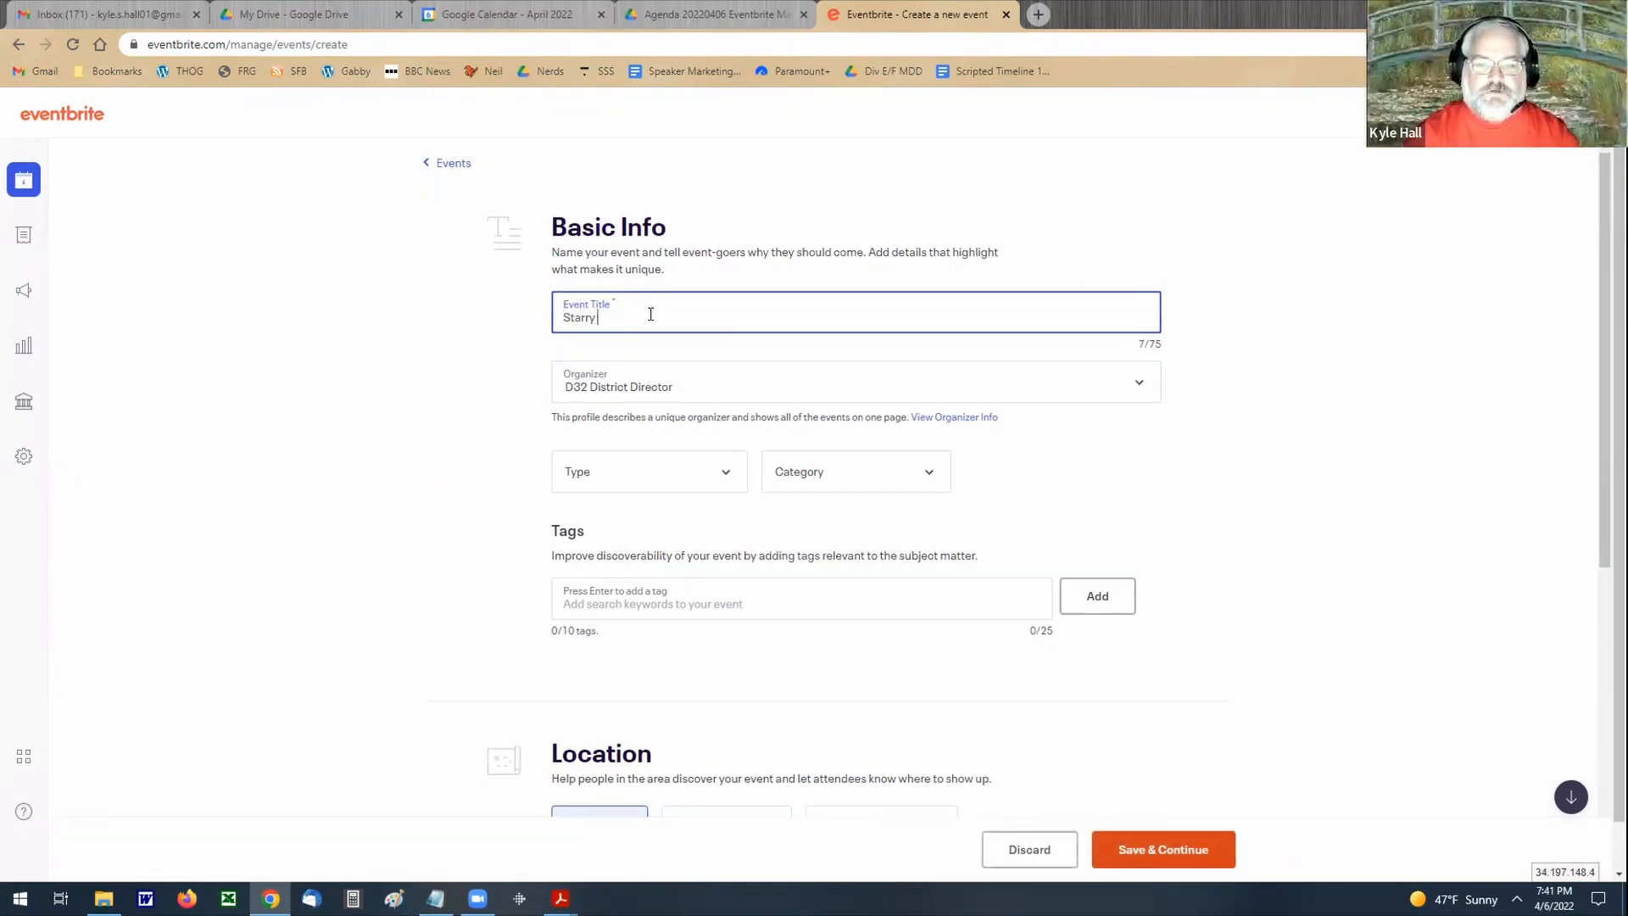
type("ittle Nerds")
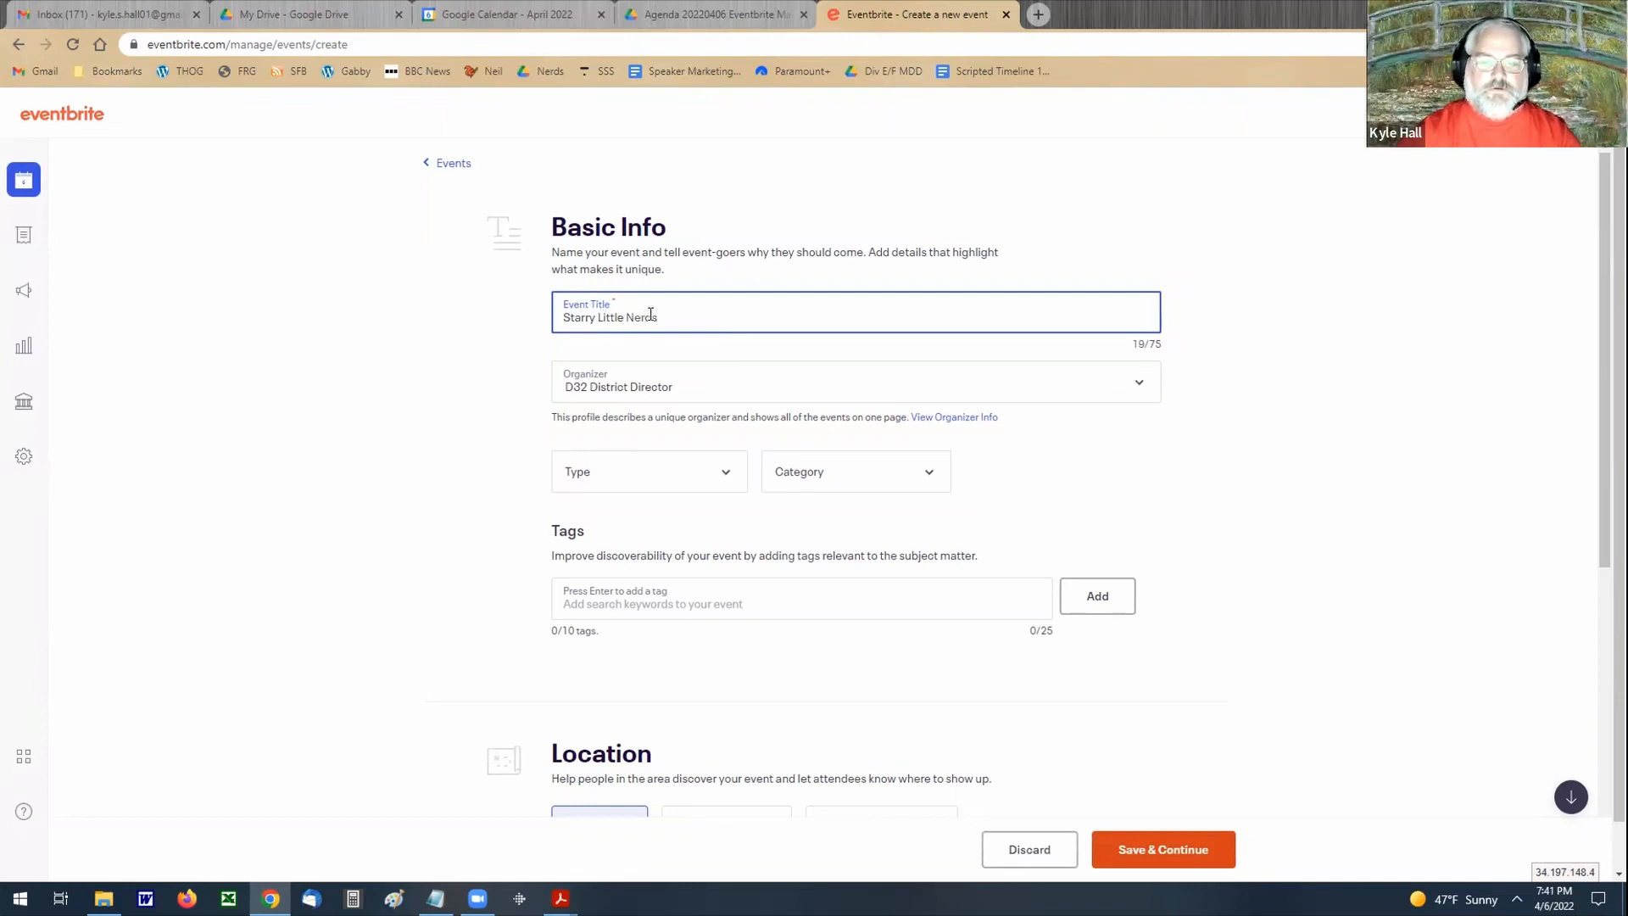
left_click(1140, 382)
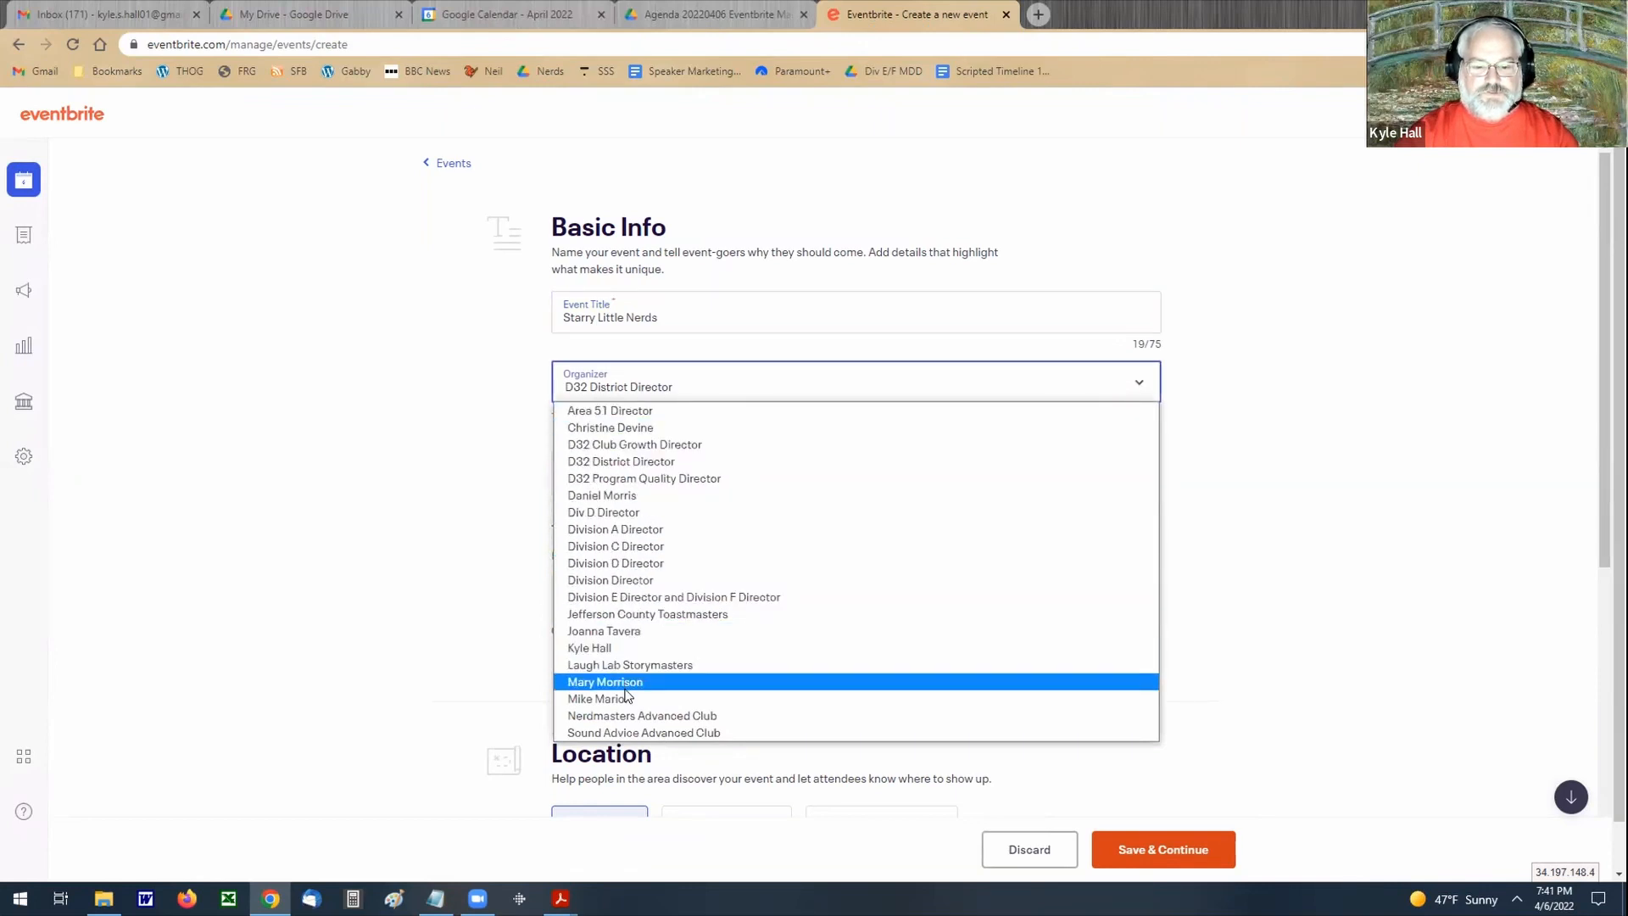
left_click(639, 717)
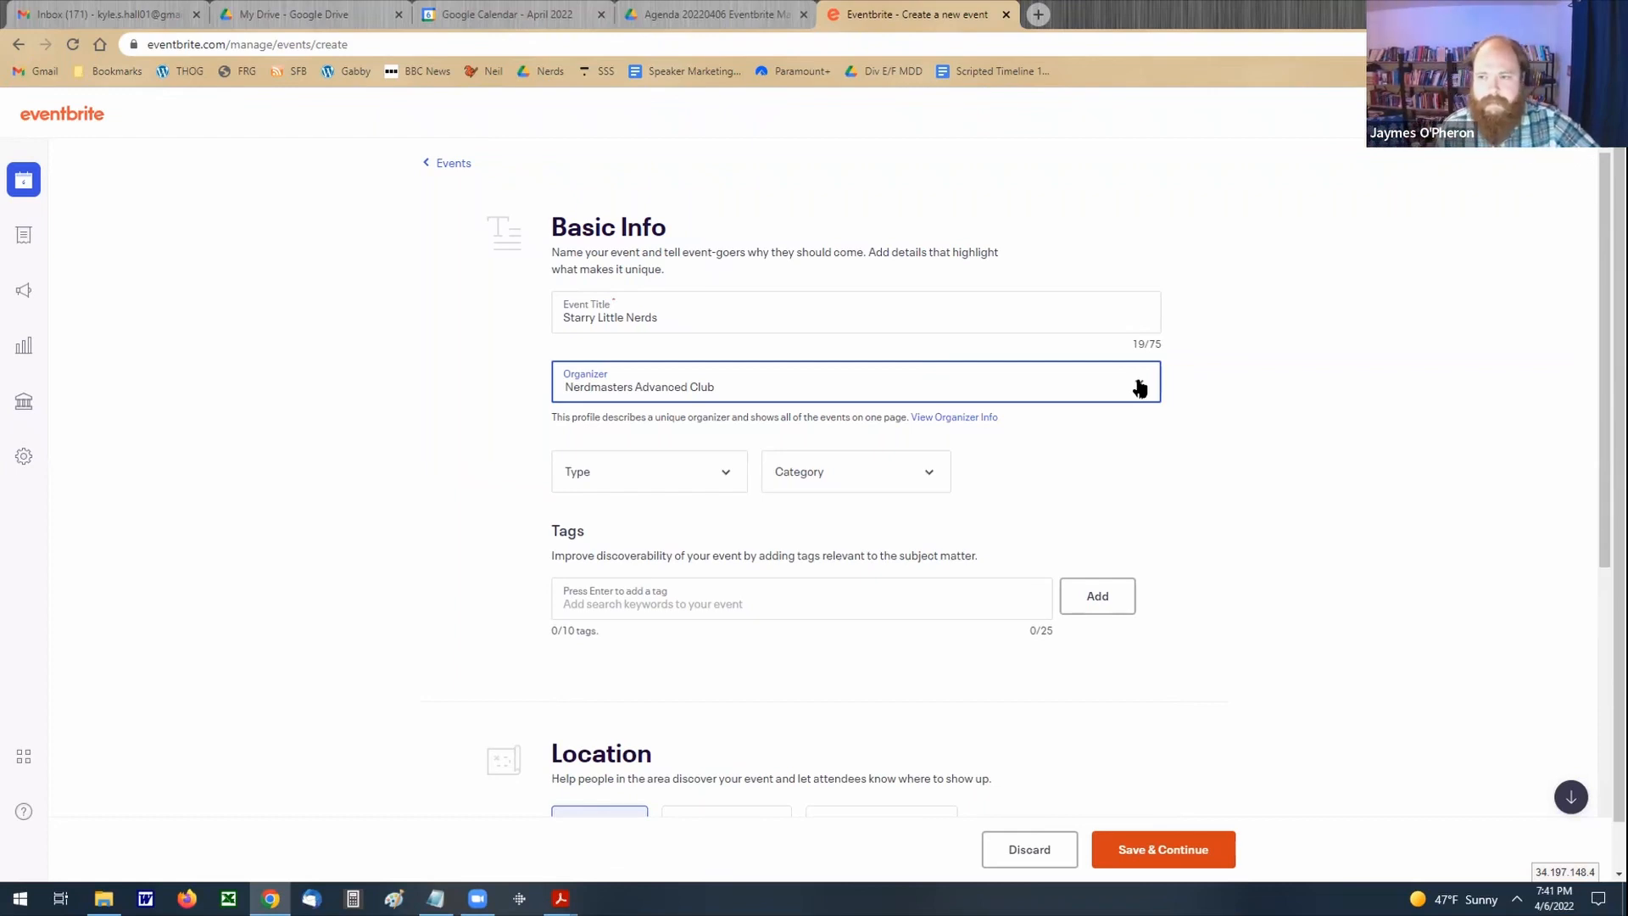
Step: Set the event type to "Class, Training, or Workshop" and the category to Other
left_click(725, 475)
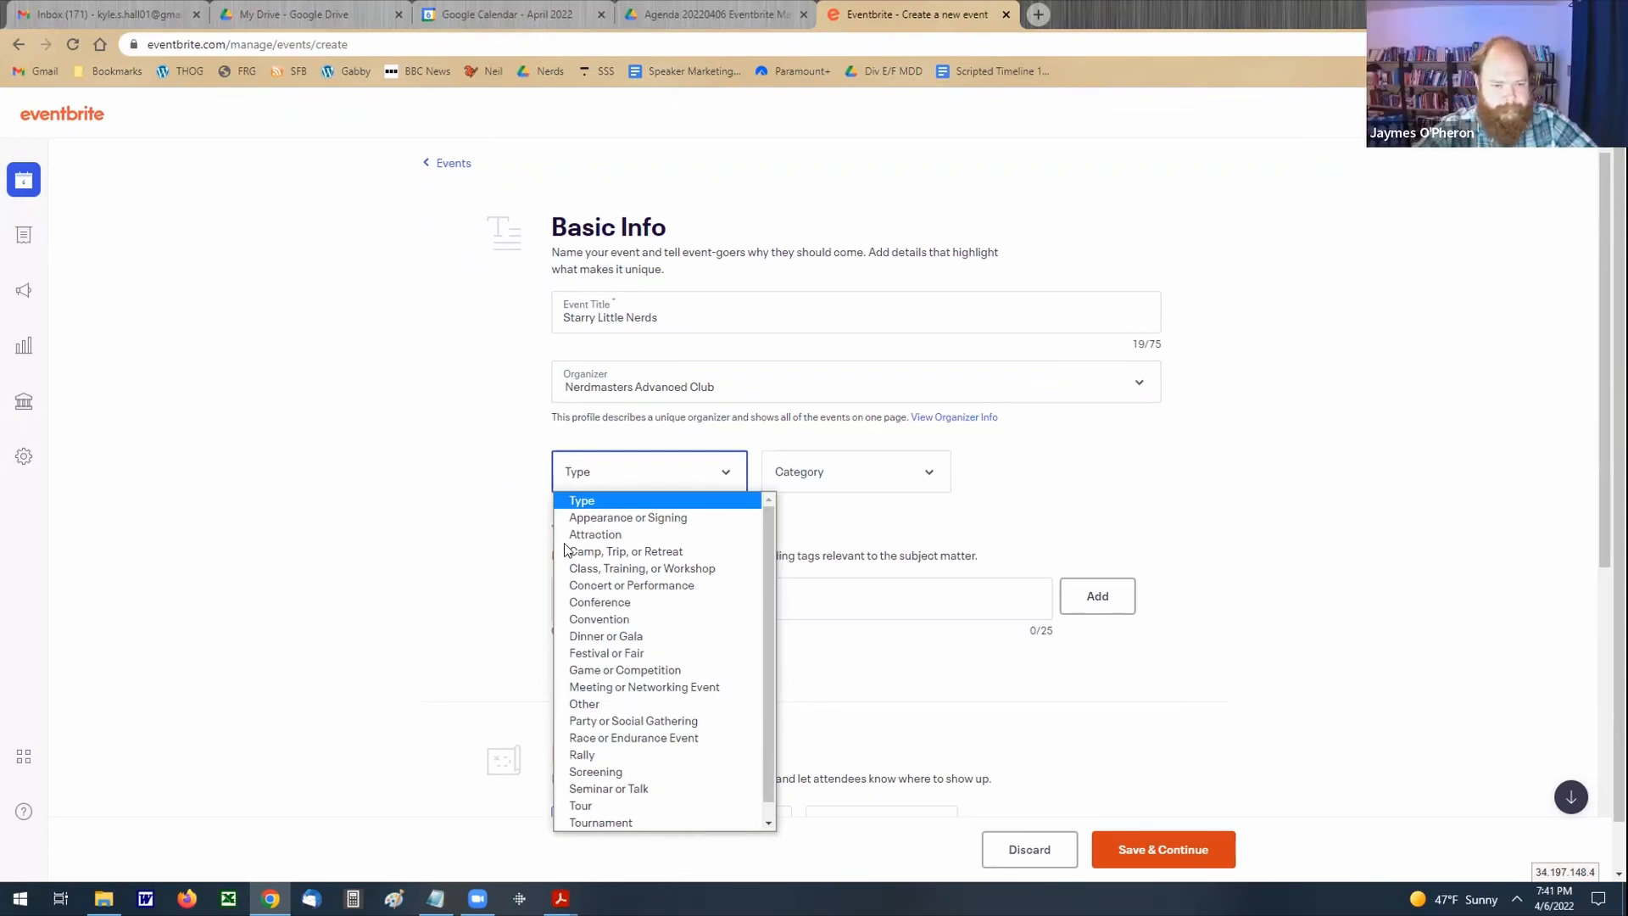
left_click(607, 573)
left_click(930, 480)
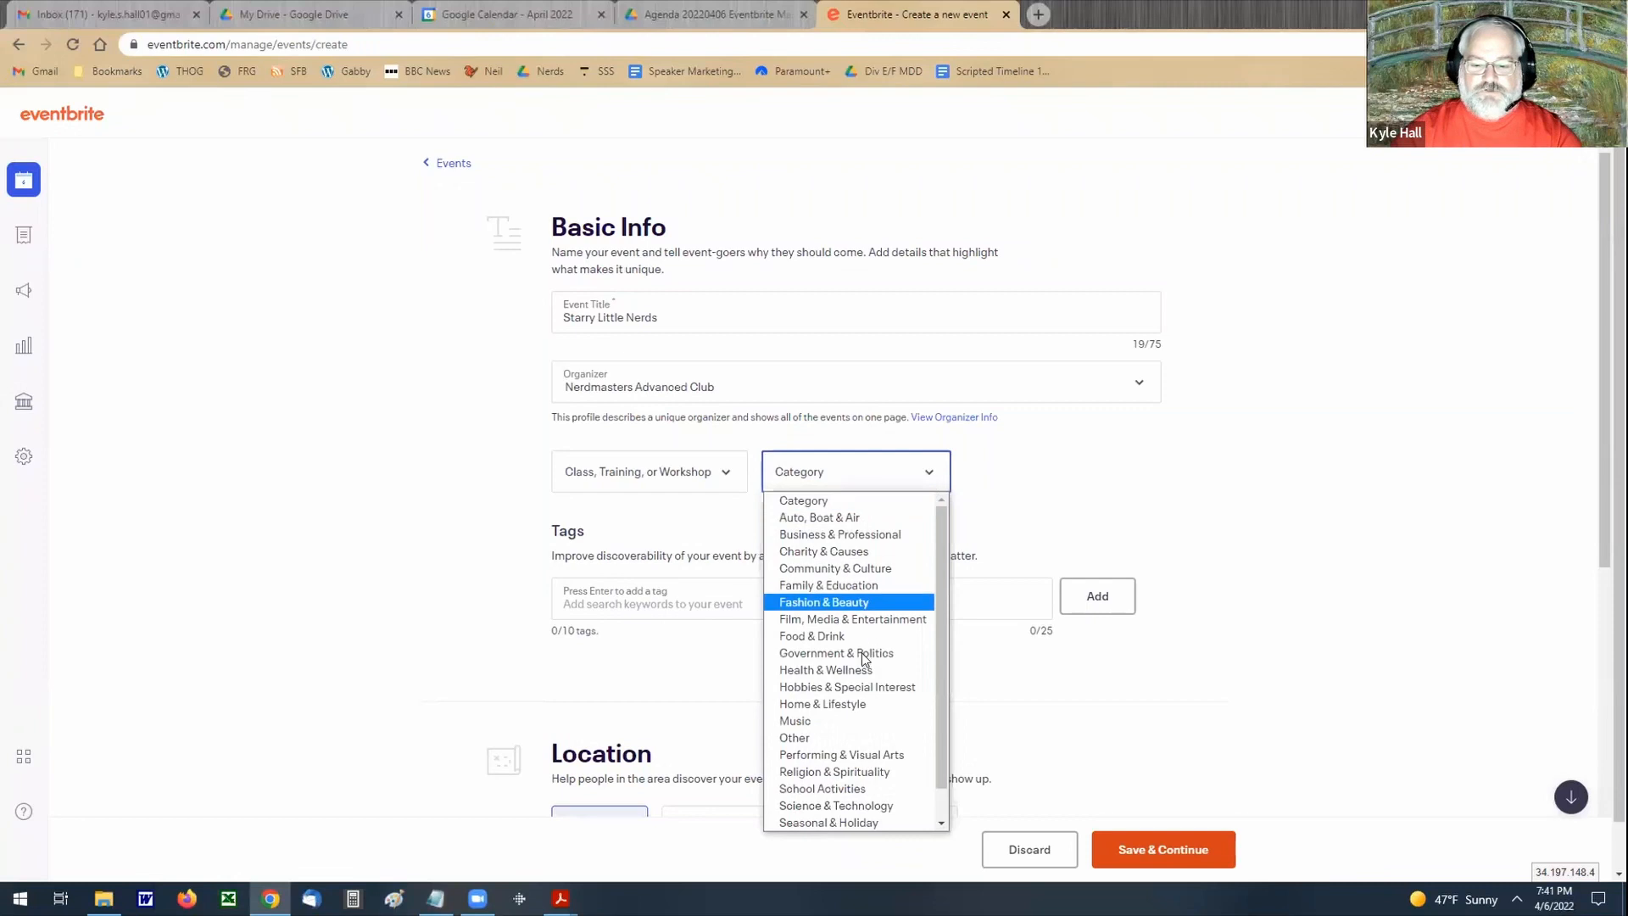
left_click(821, 739)
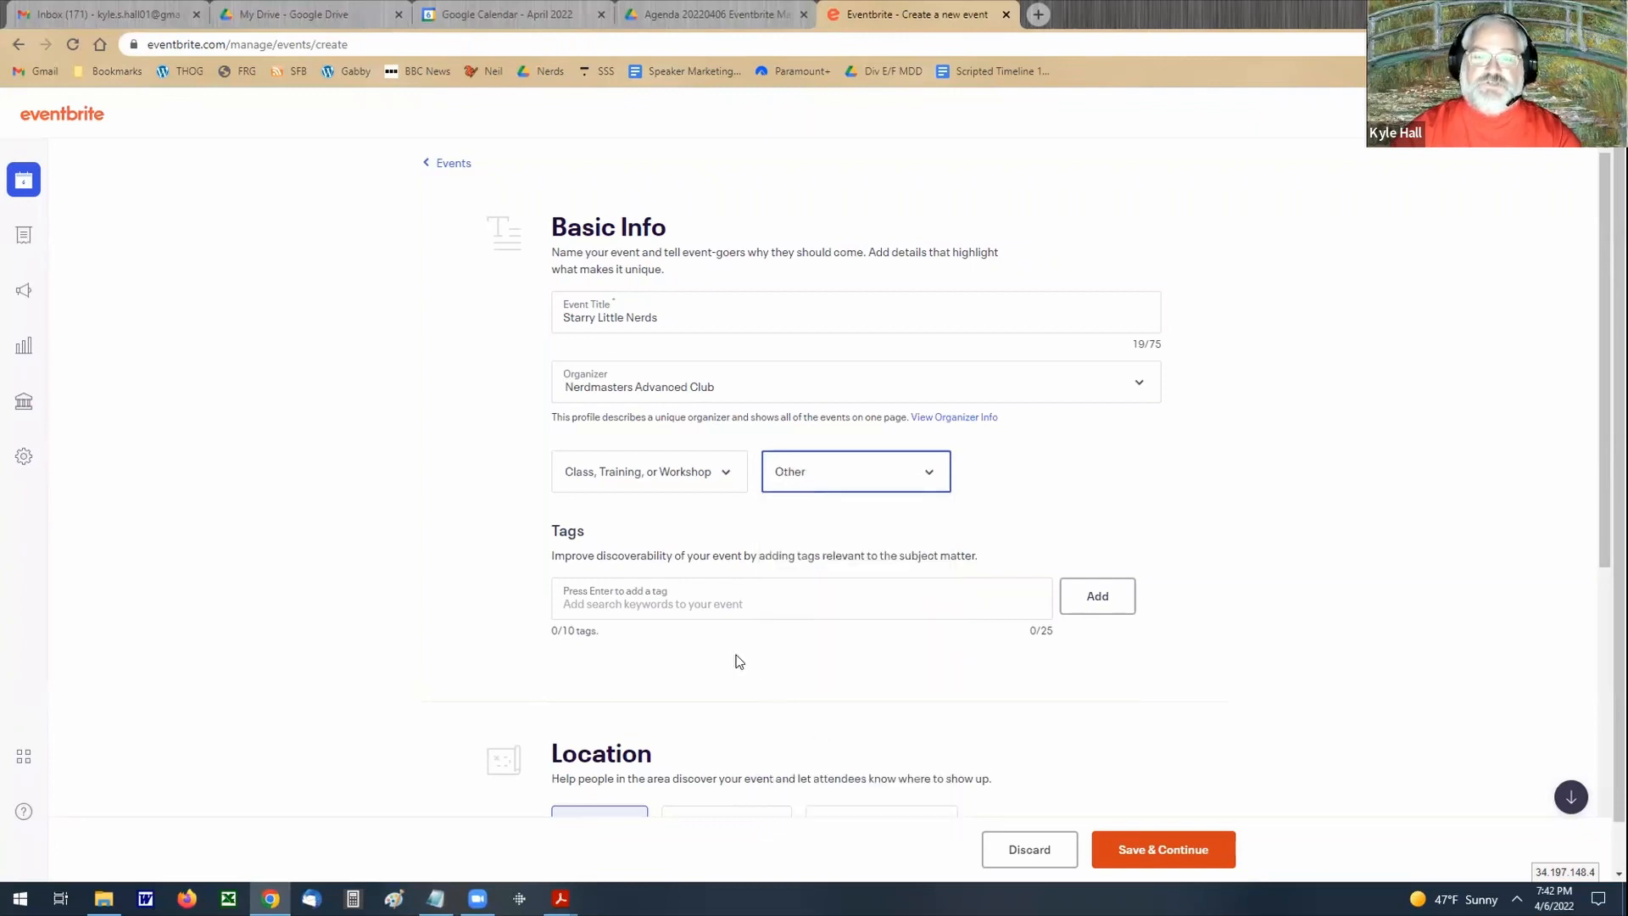
Step: Add the tags "toastmasters" and "nerdmasters" to the event
left_click(692, 605)
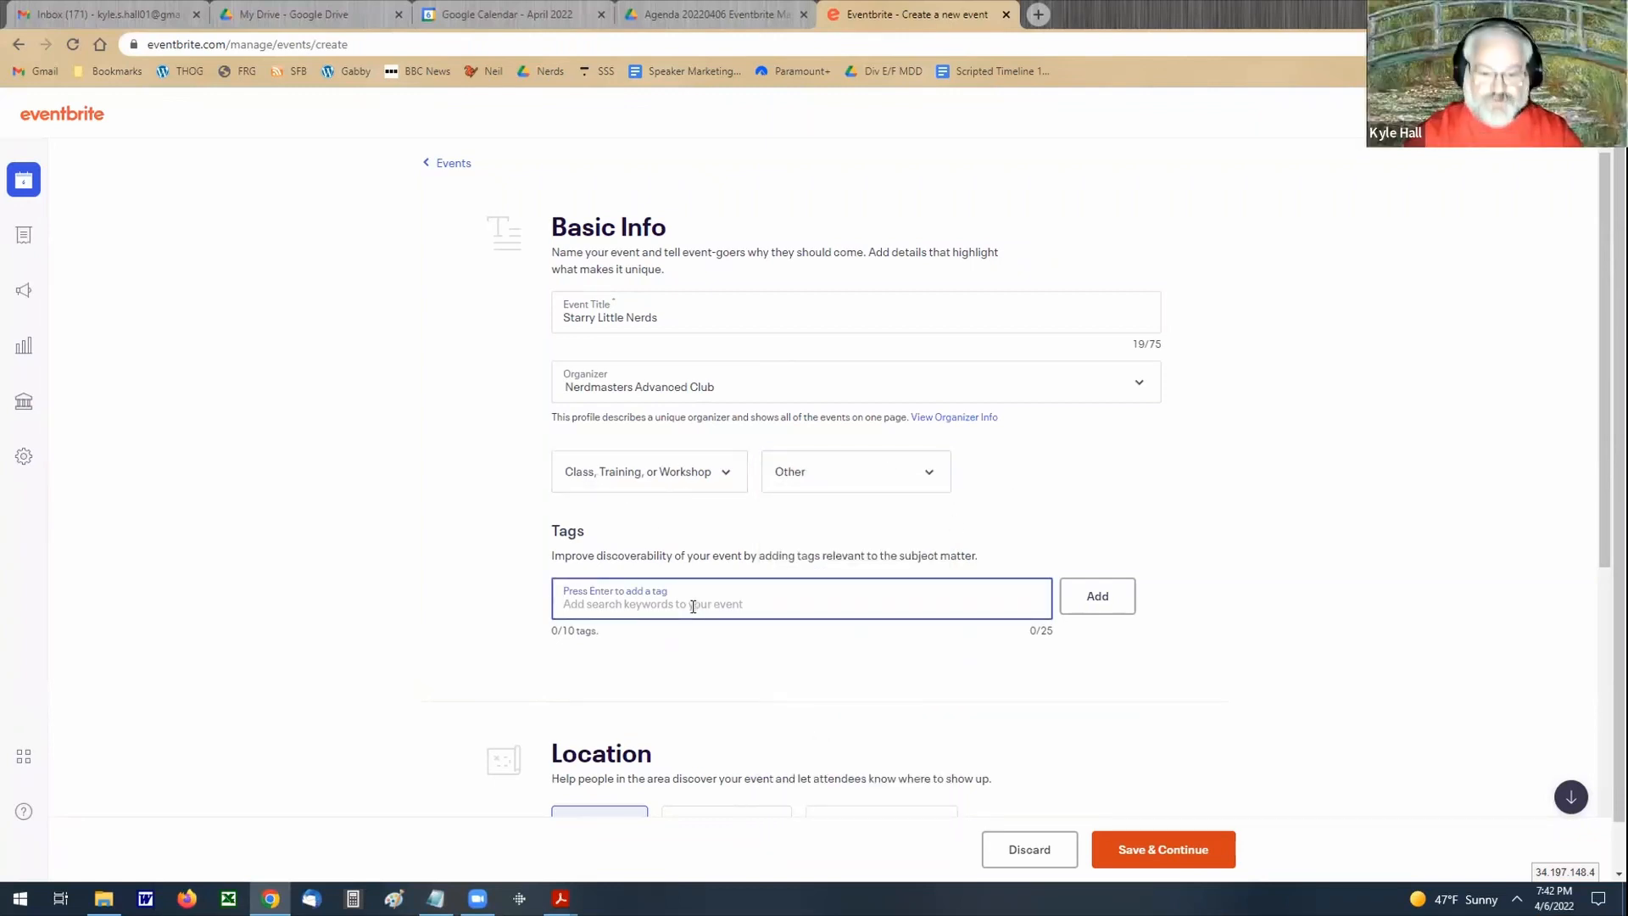
type("toastma")
left_click(650, 670)
type("n")
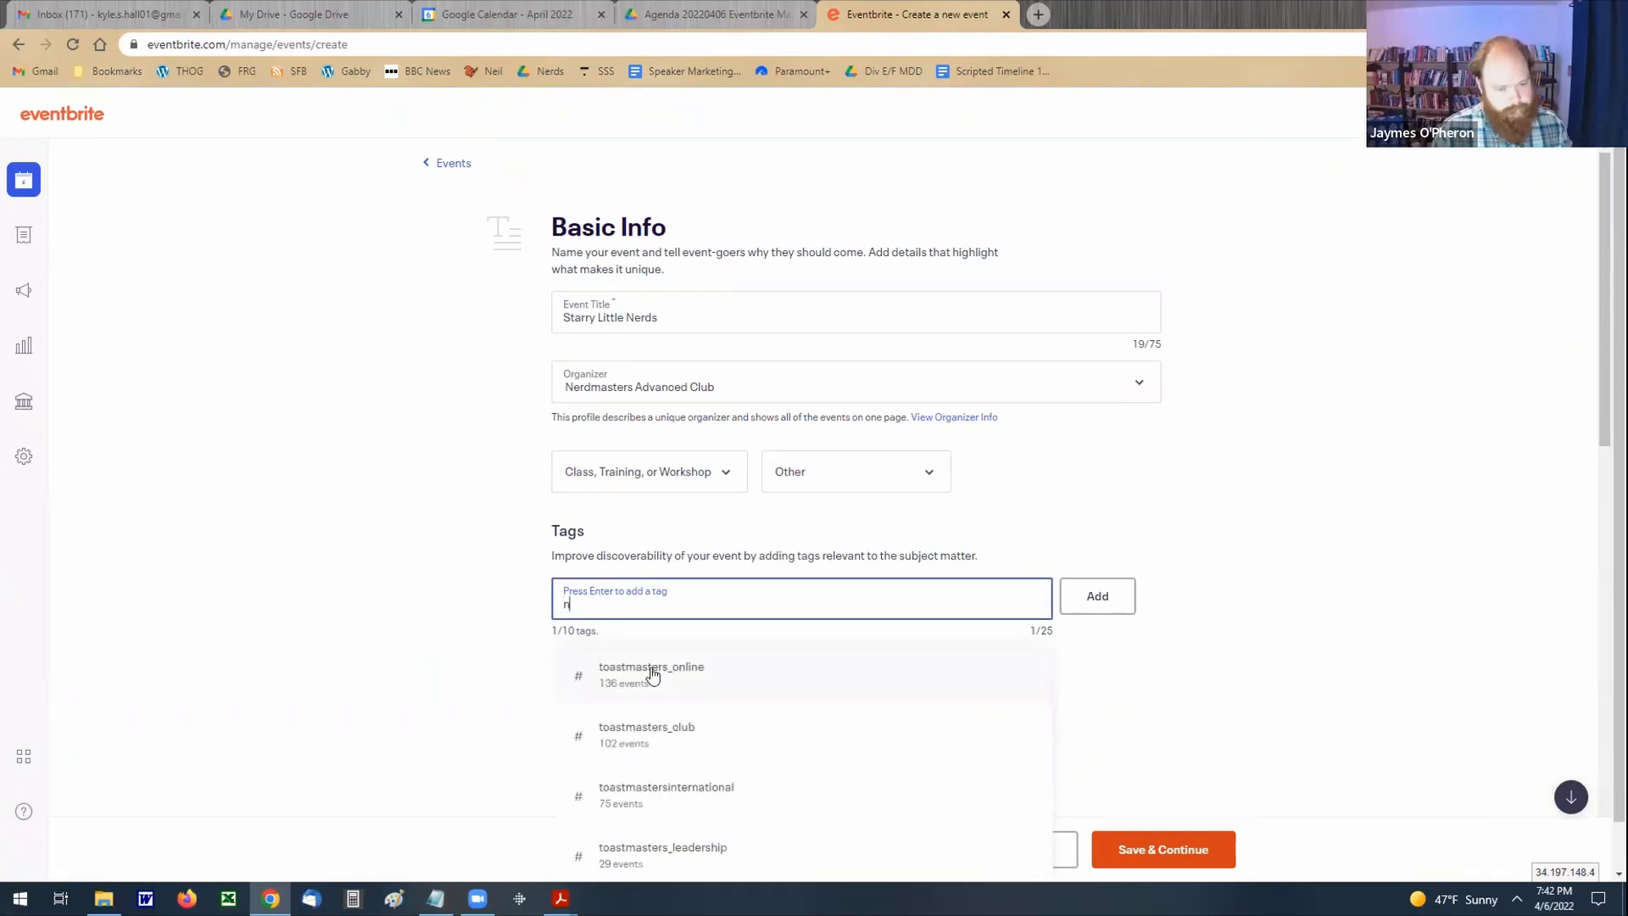
type("erdmasters")
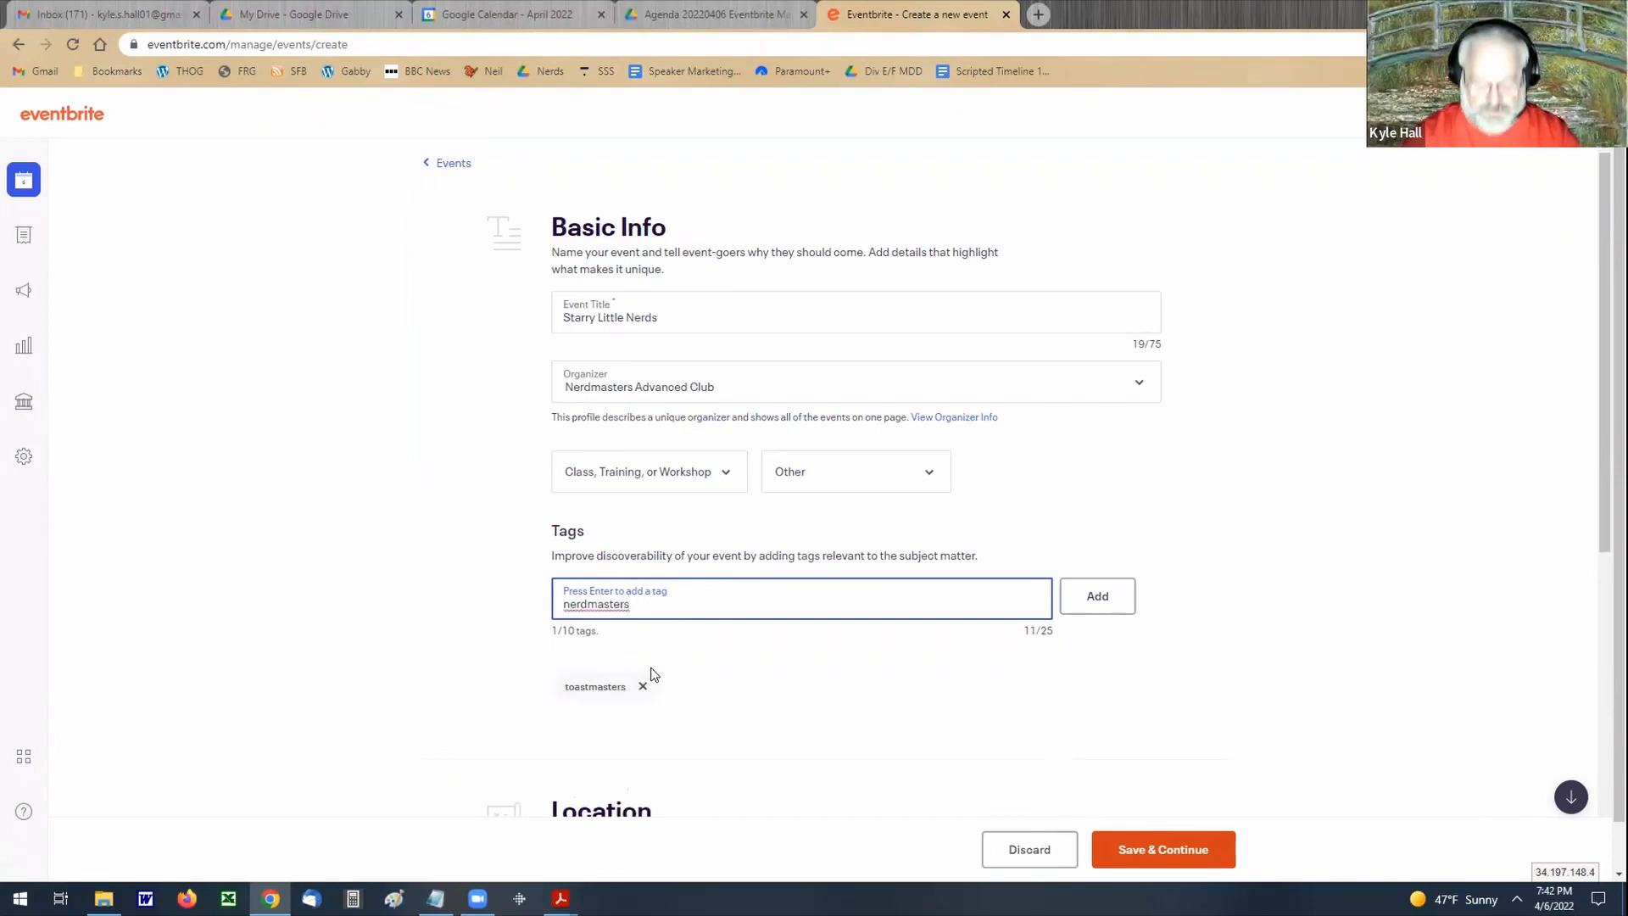
key("Return")
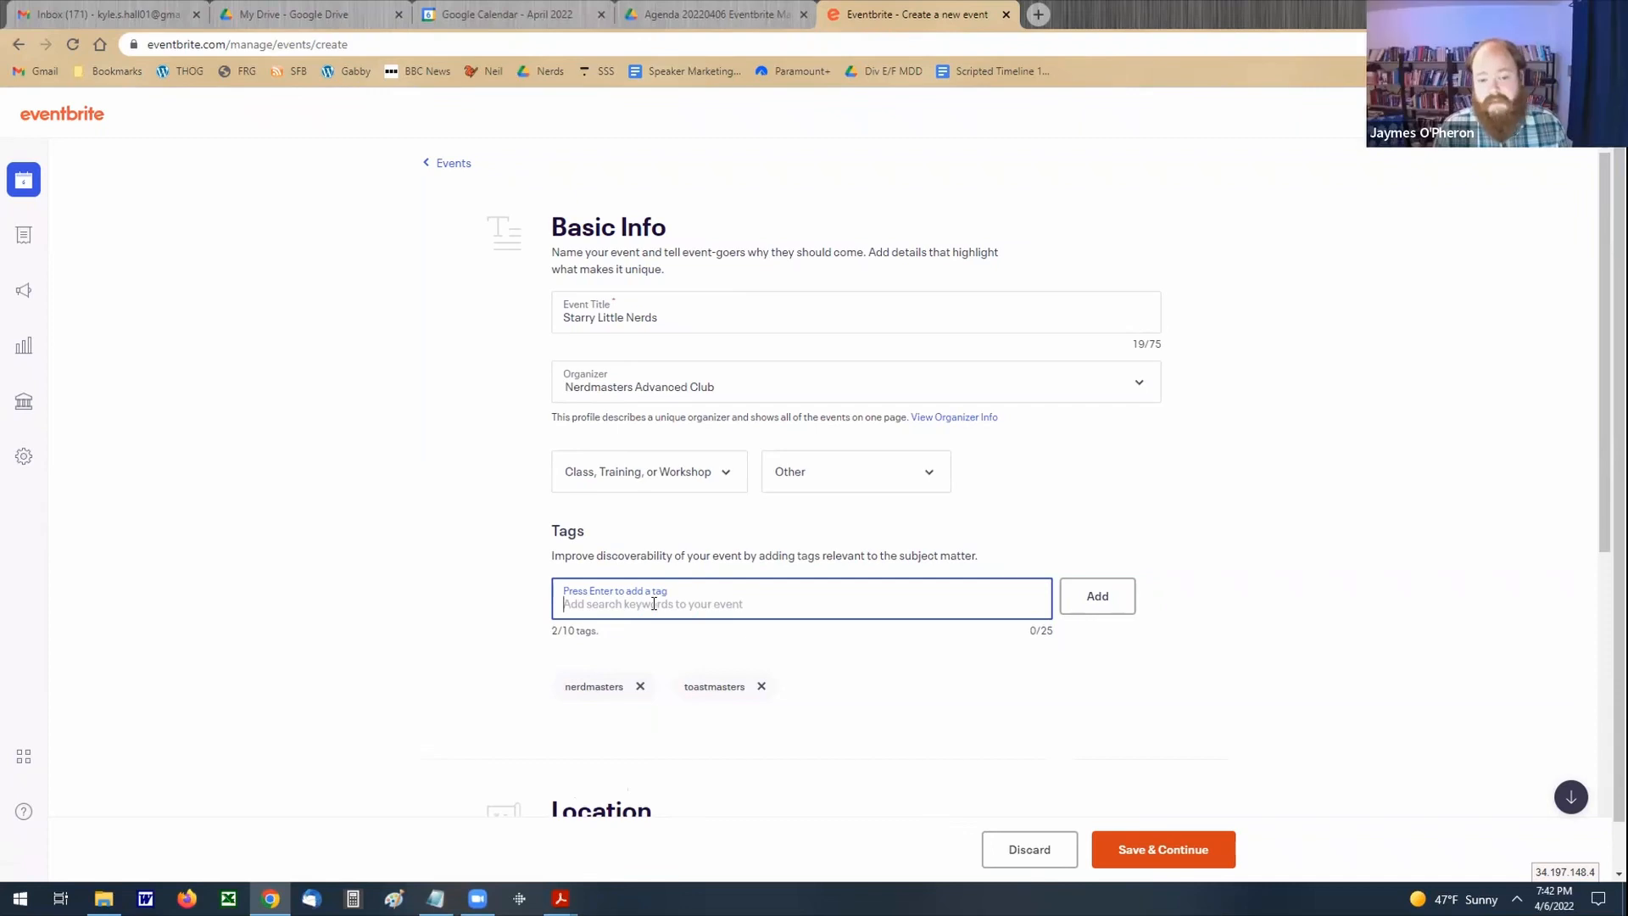
Step: Add the tags "nerd" and "public_speaking" to the event
type("nerd")
key("Return")
type("public spe")
key("BackSpace")
key("BackSpace")
key("BackSpace")
key("BackSpace")
type("_speaking")
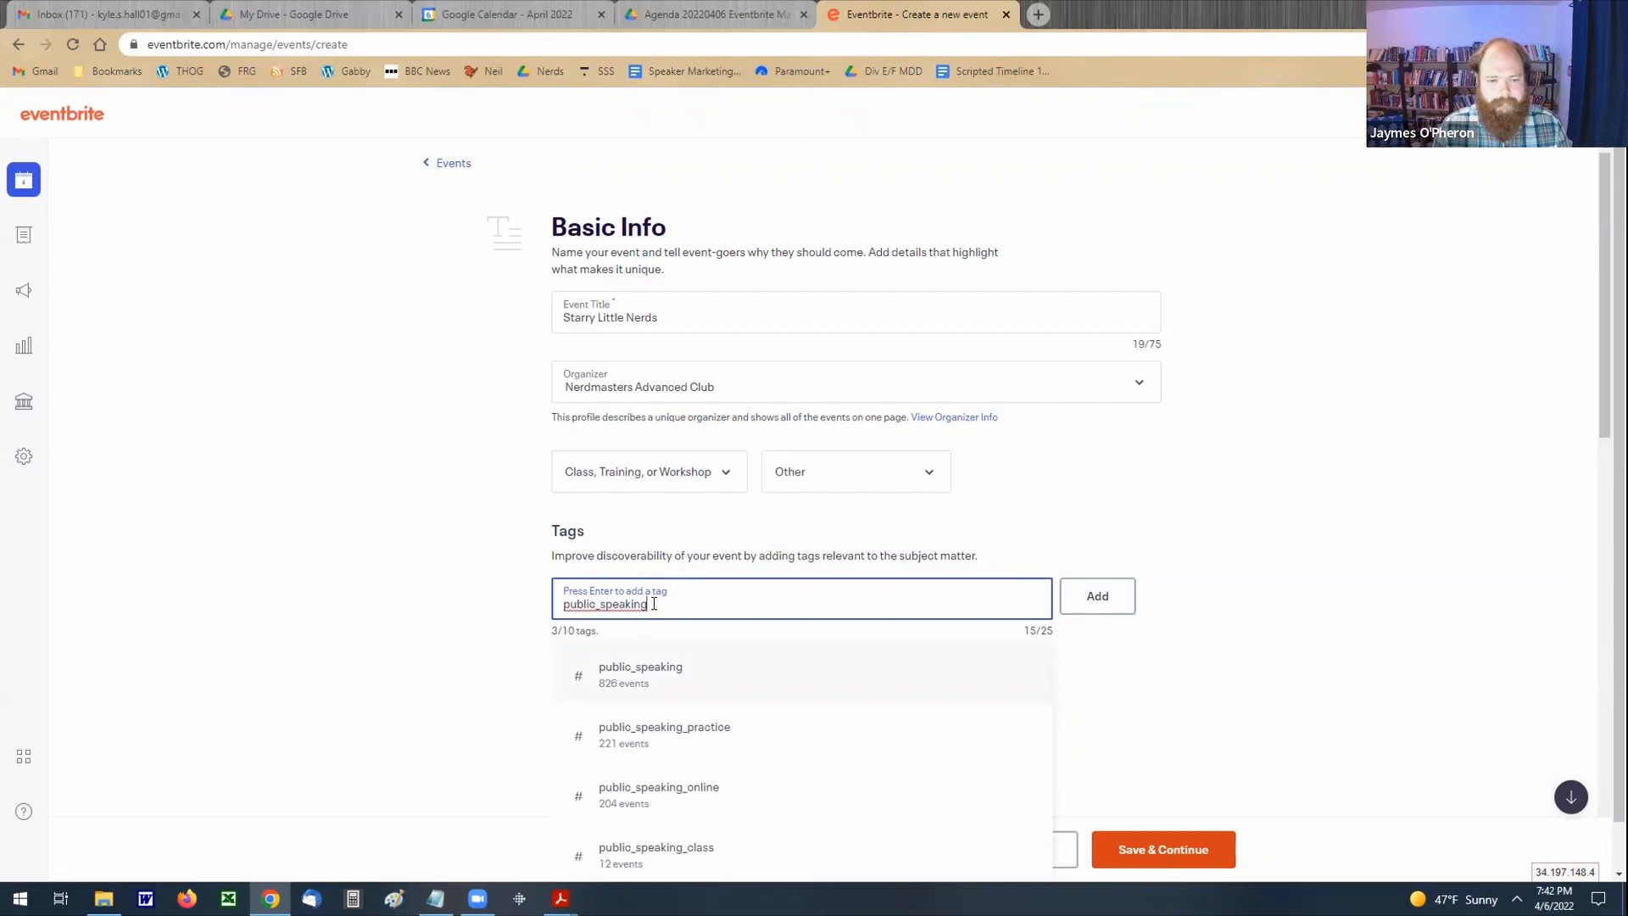
key("Return")
Step: Try to add the tag "online event", written with a space, to the event
type("online o")
key("BackSpace")
type("event")
key("Return")
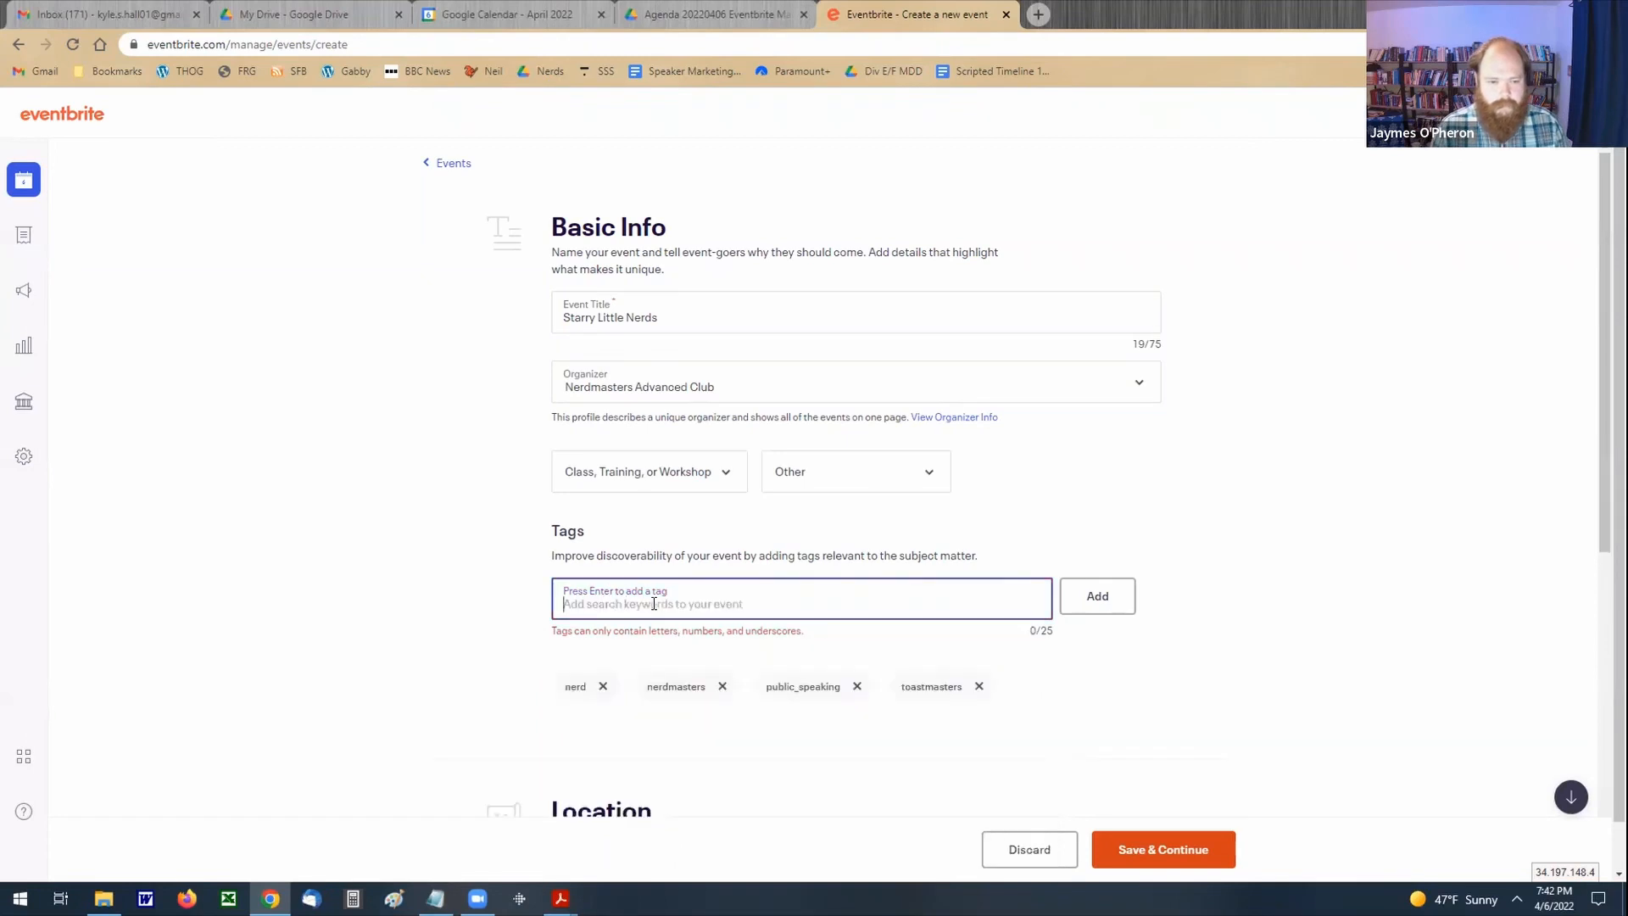
Step: Add the tags "online_event" and "district_32" to the event
left_click(771, 605)
type("onli")
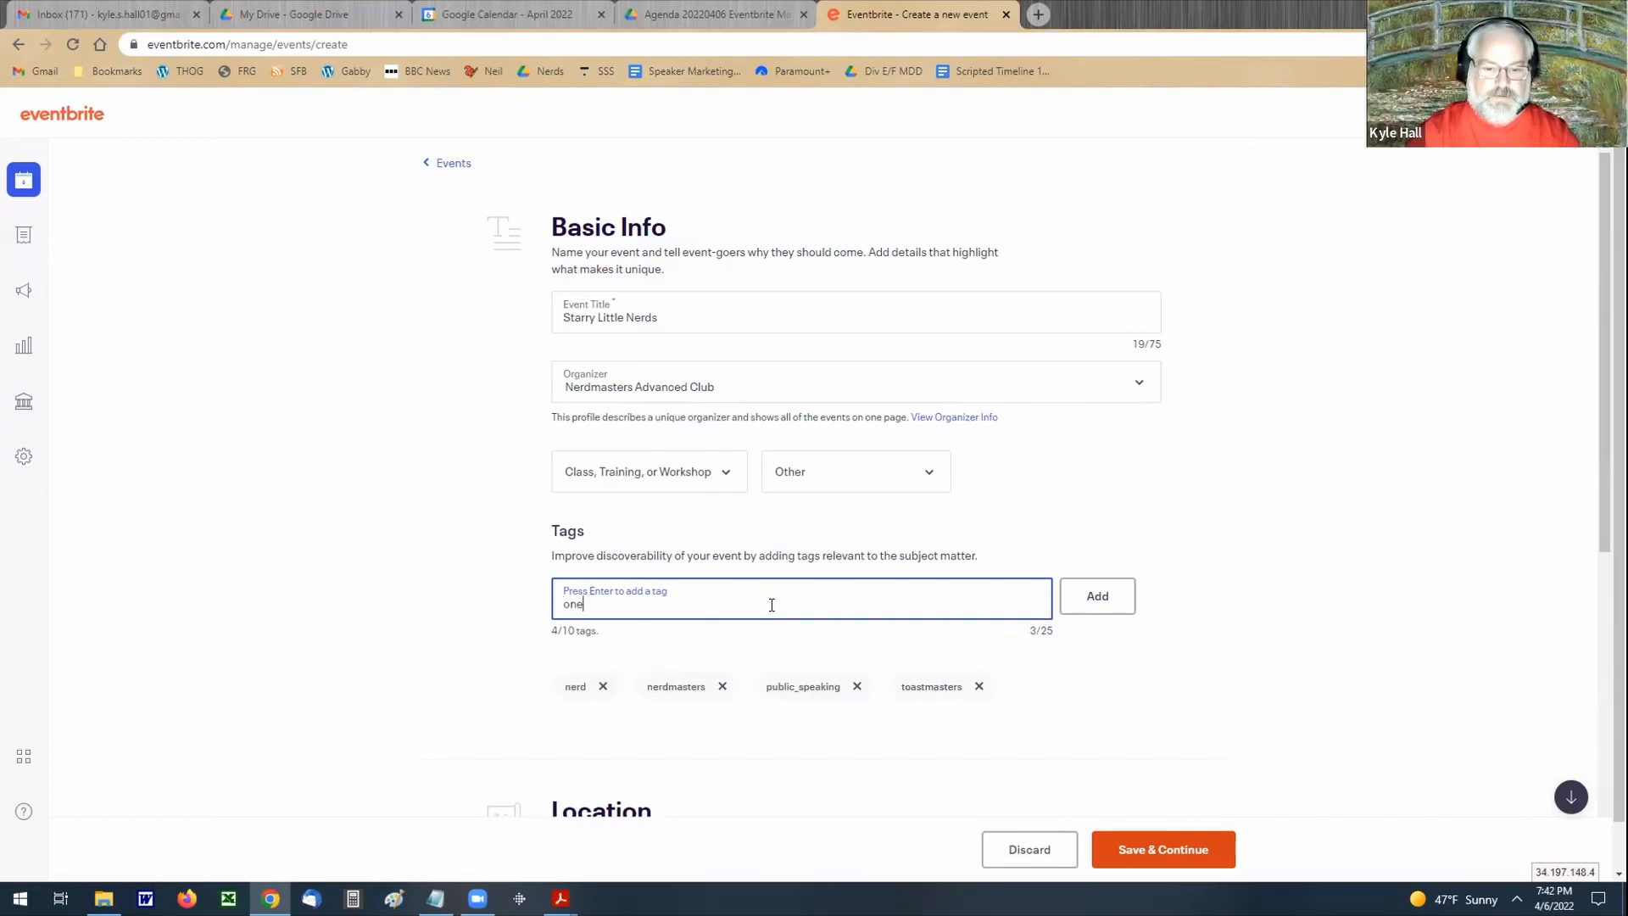
type("ne_eve")
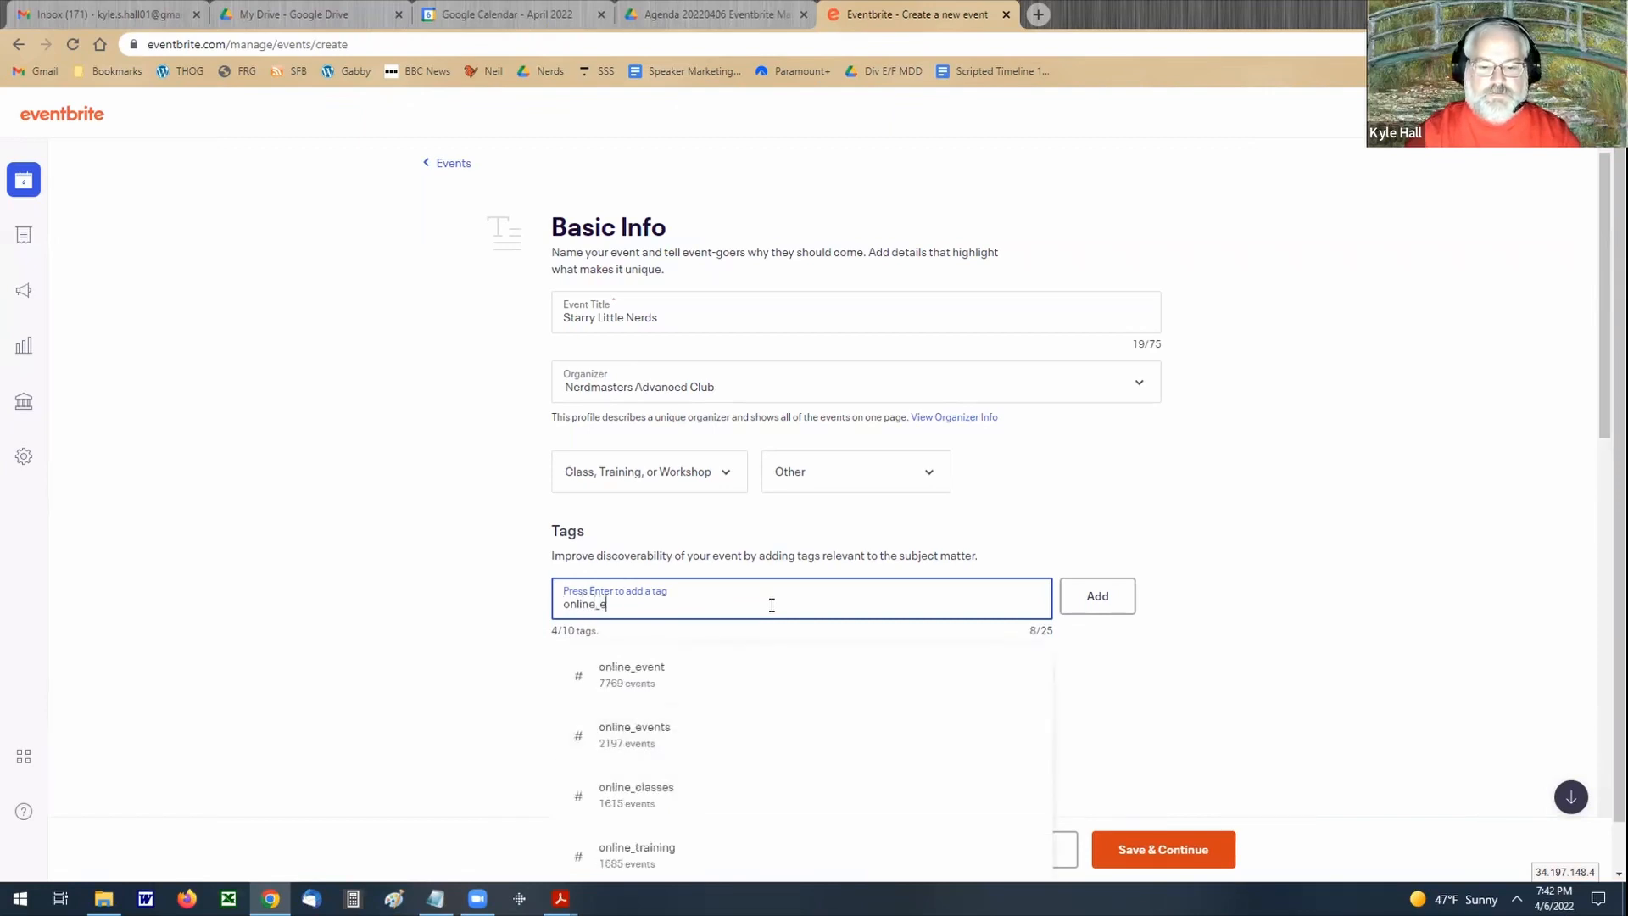
type("nt")
key("Return")
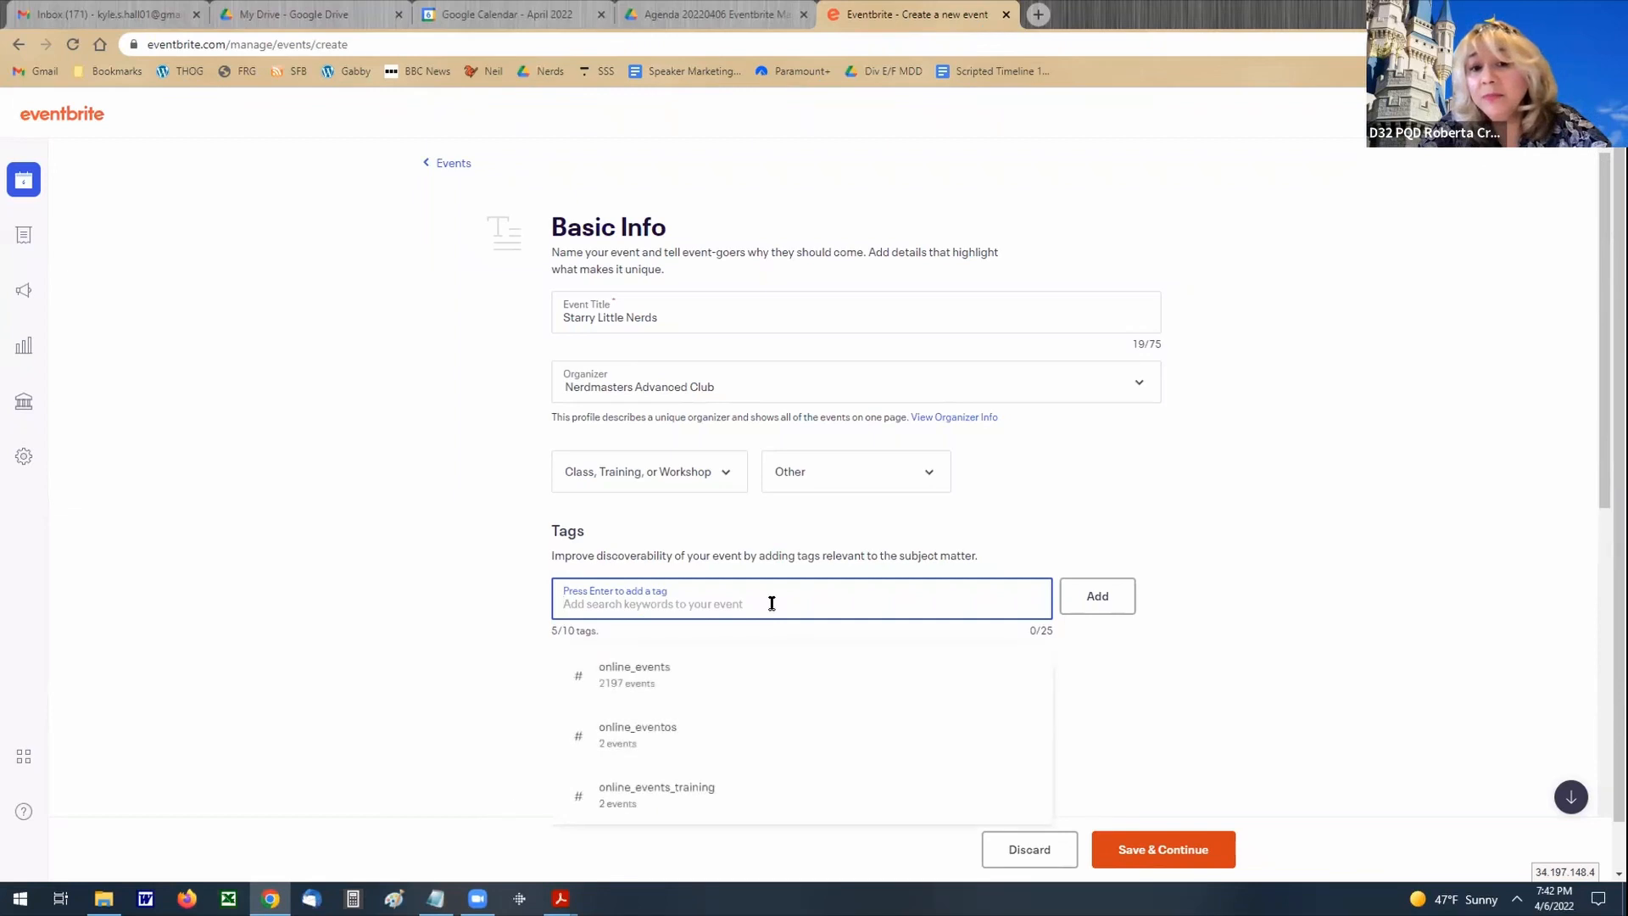
type("d")
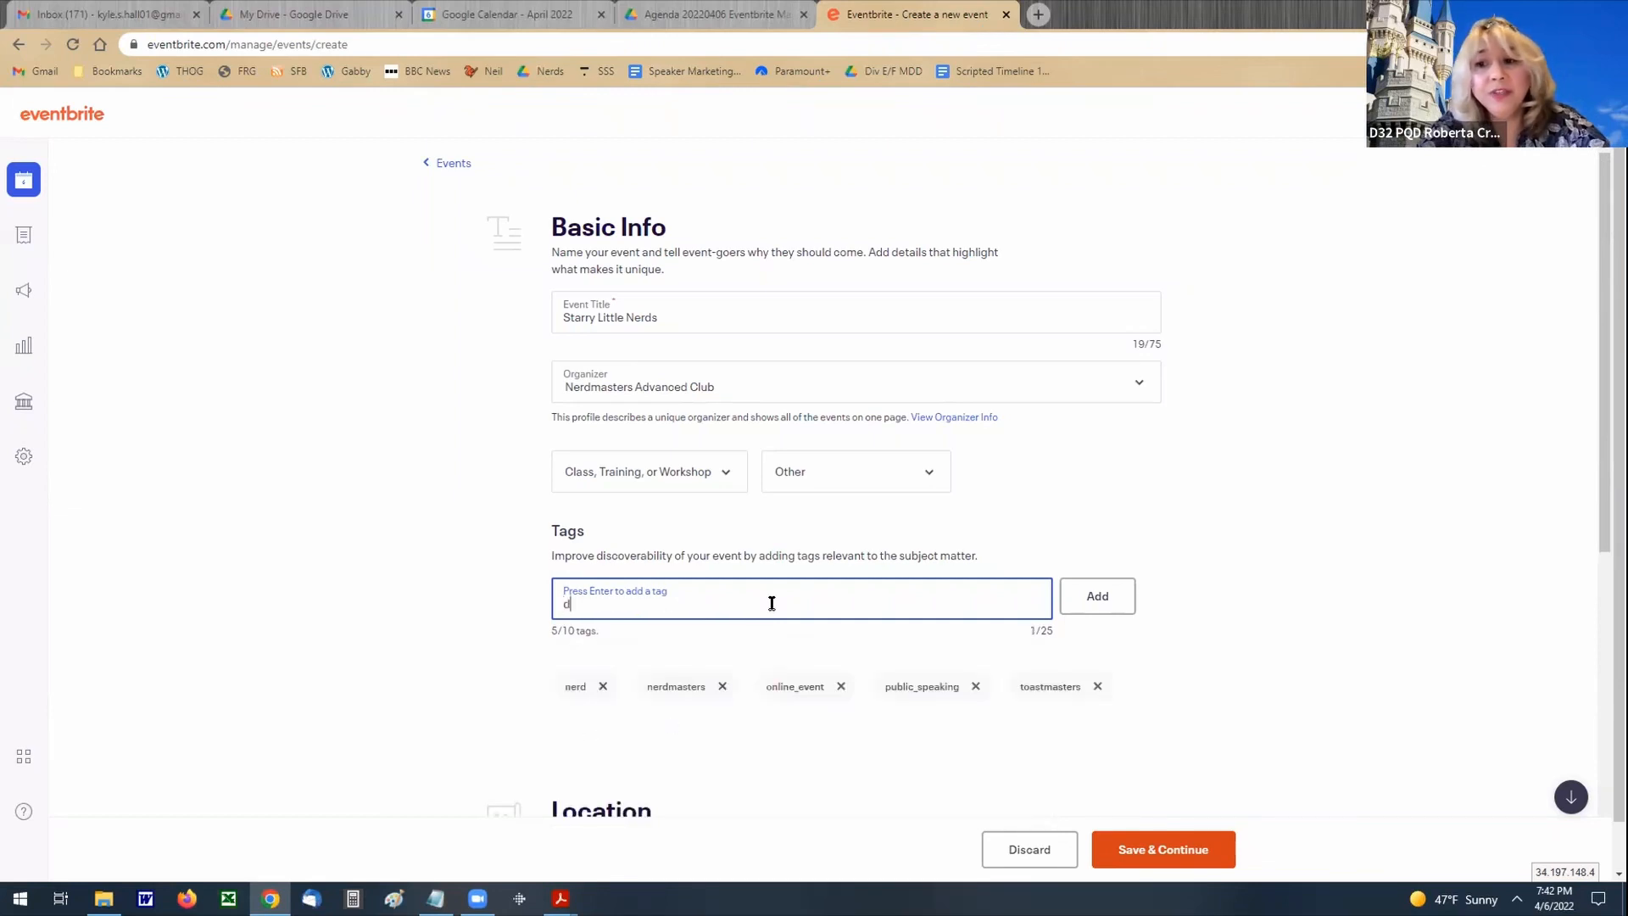
type("istrict_32")
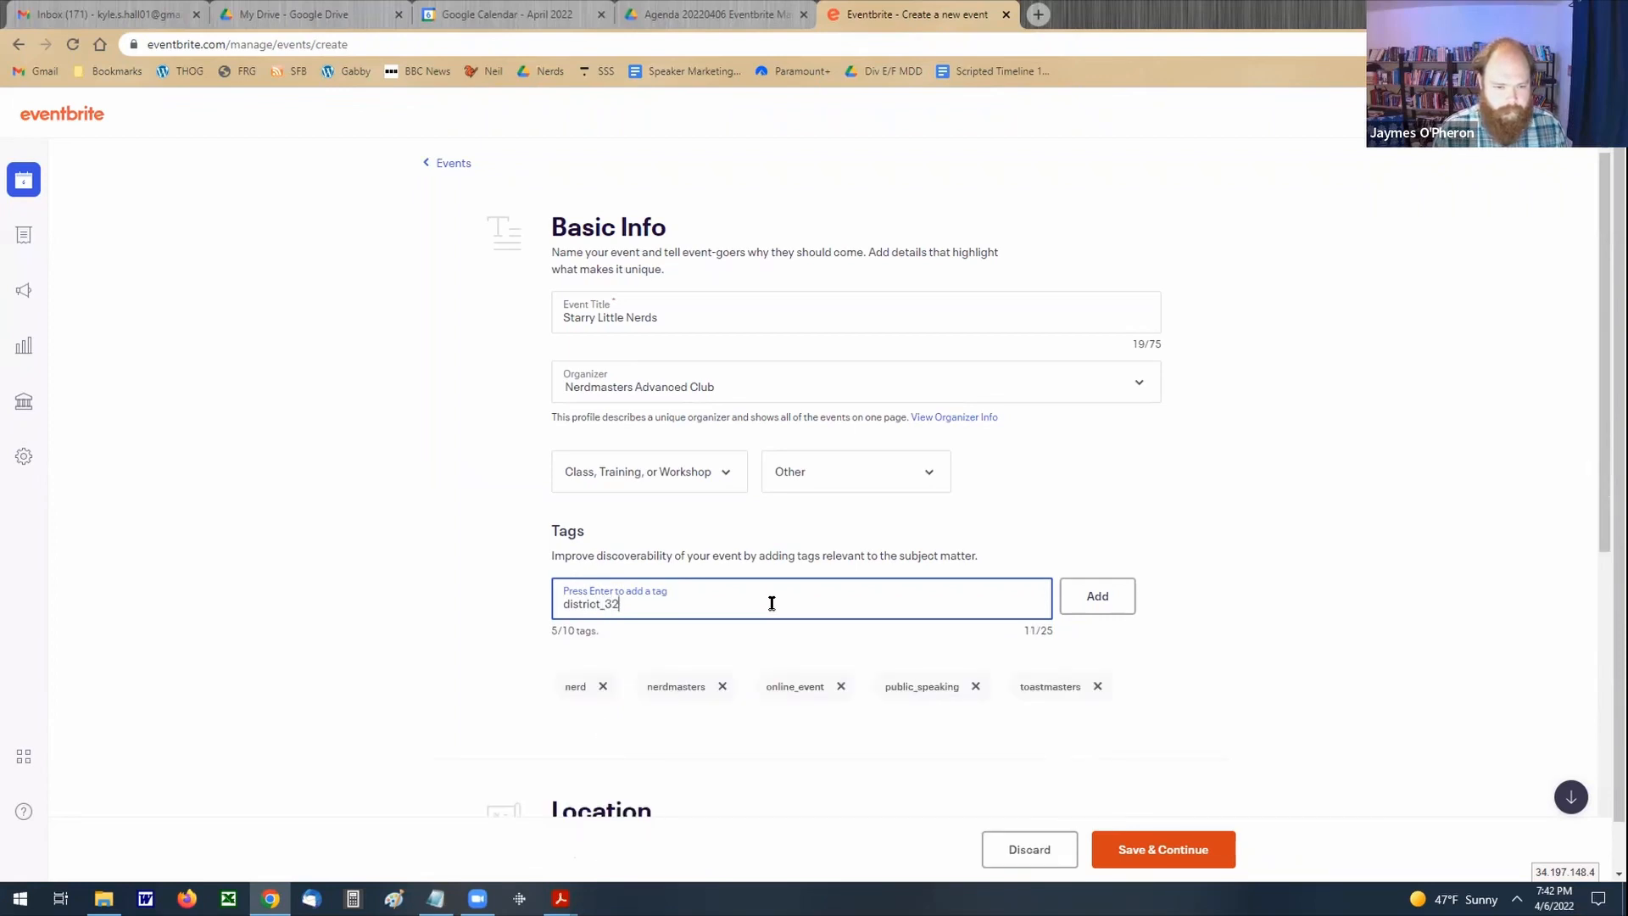
key("Return")
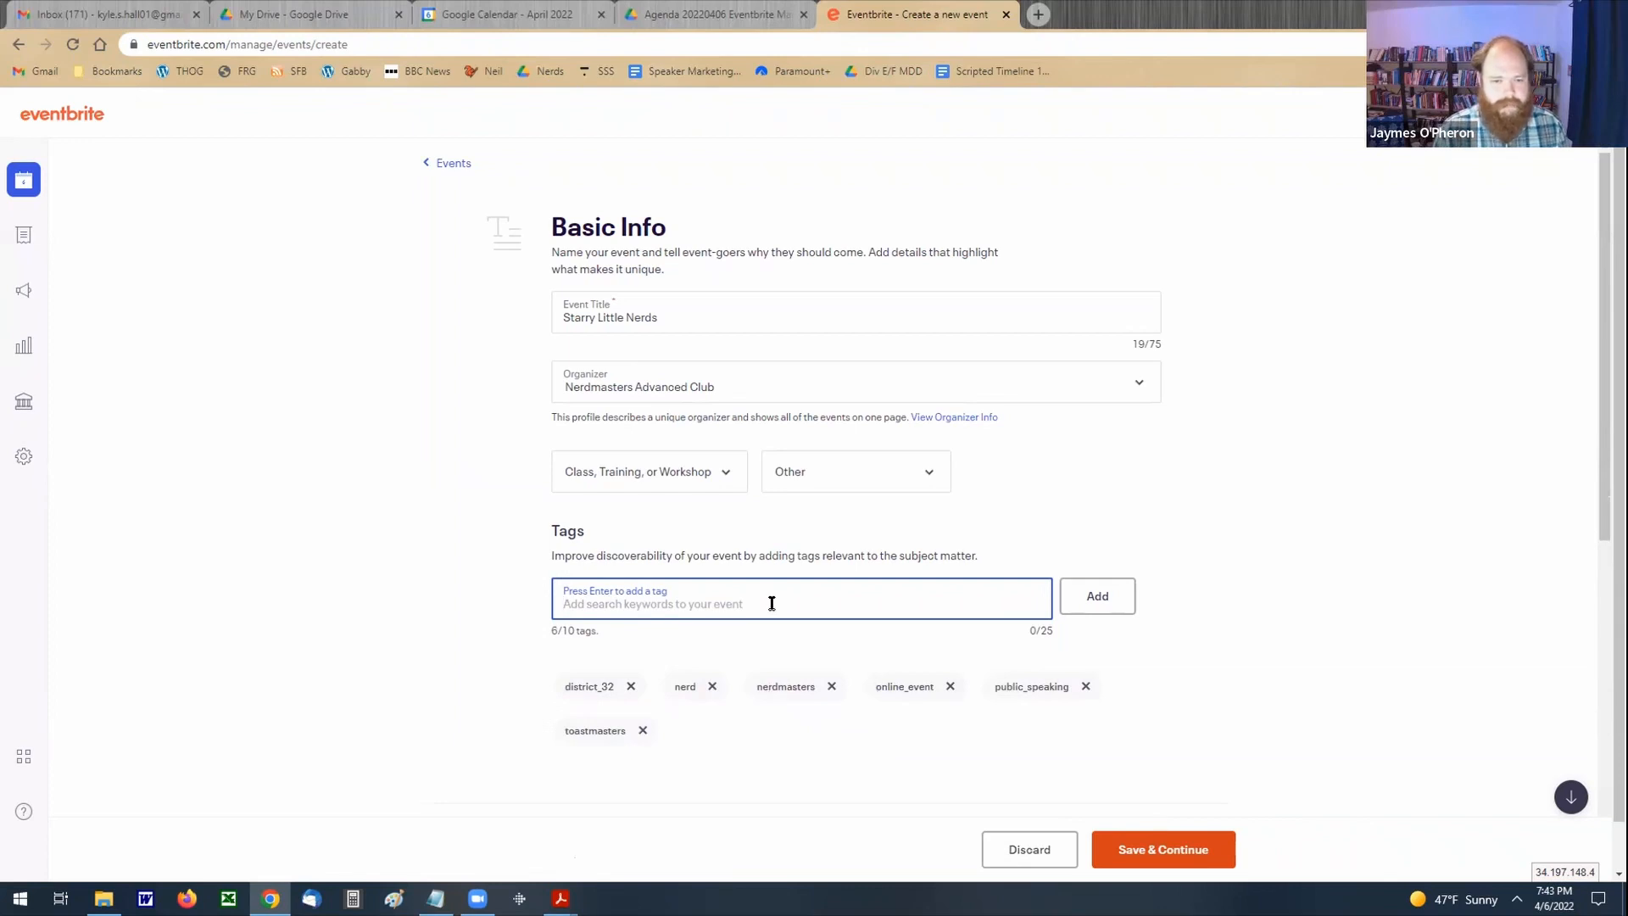
Step: Add the tags "weird_humor" and "star_wars" to the event
type("weird_humor")
key("Return")
type("star_wars")
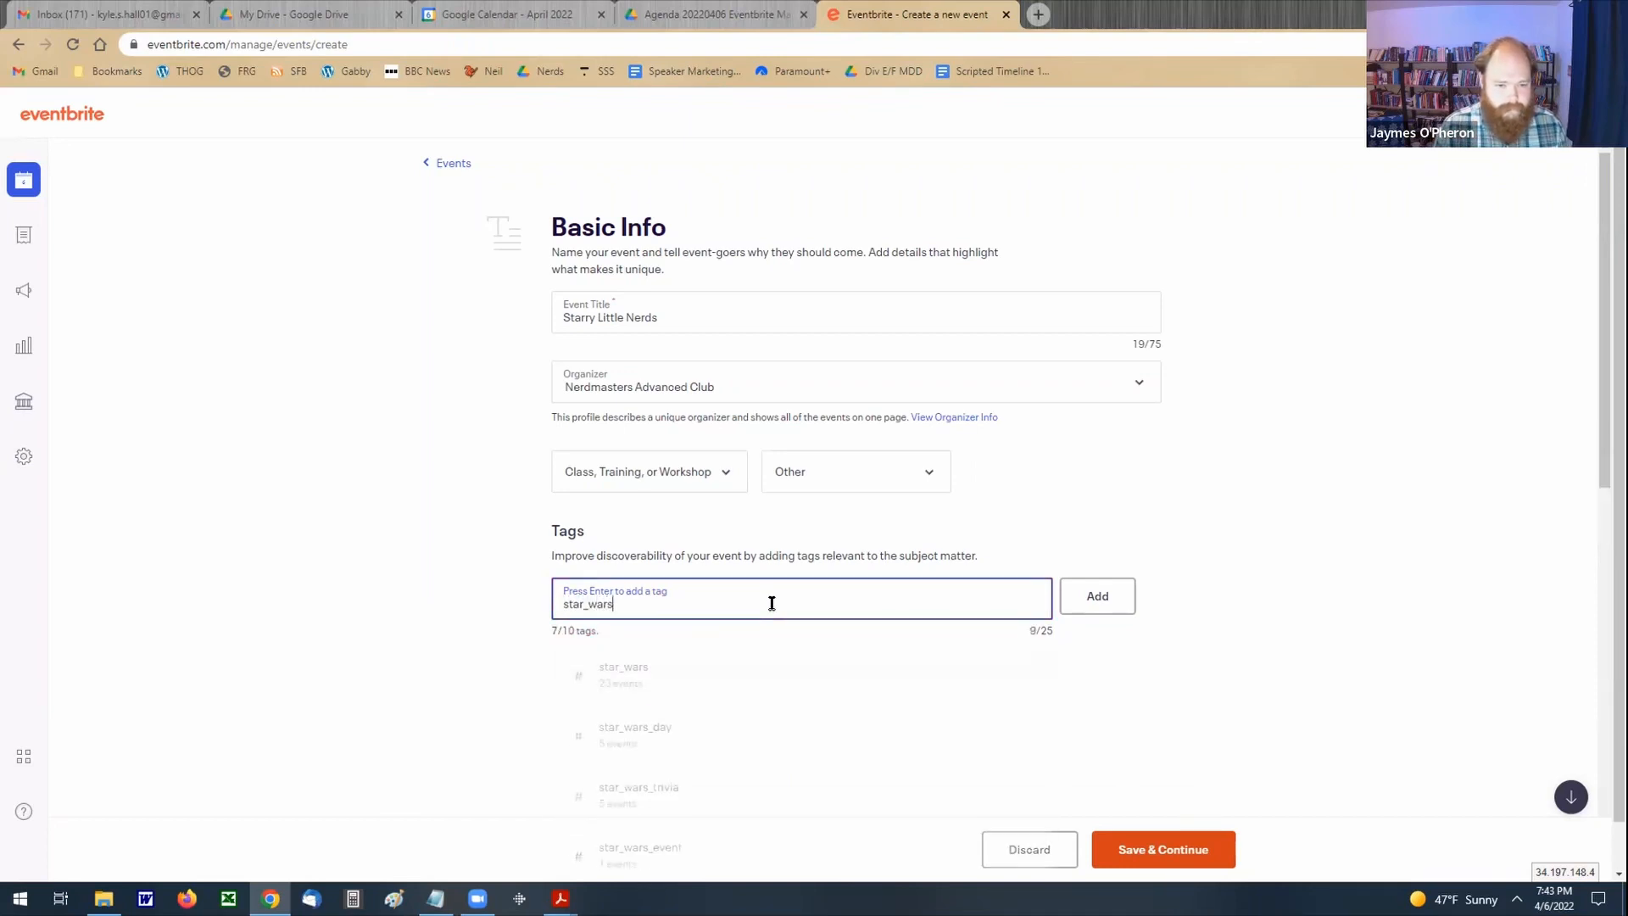
key("Return")
Step: Look up tags starting with "may_the" and add the suggested tag "may_the_4th_be_with_you" to the event
type("may")
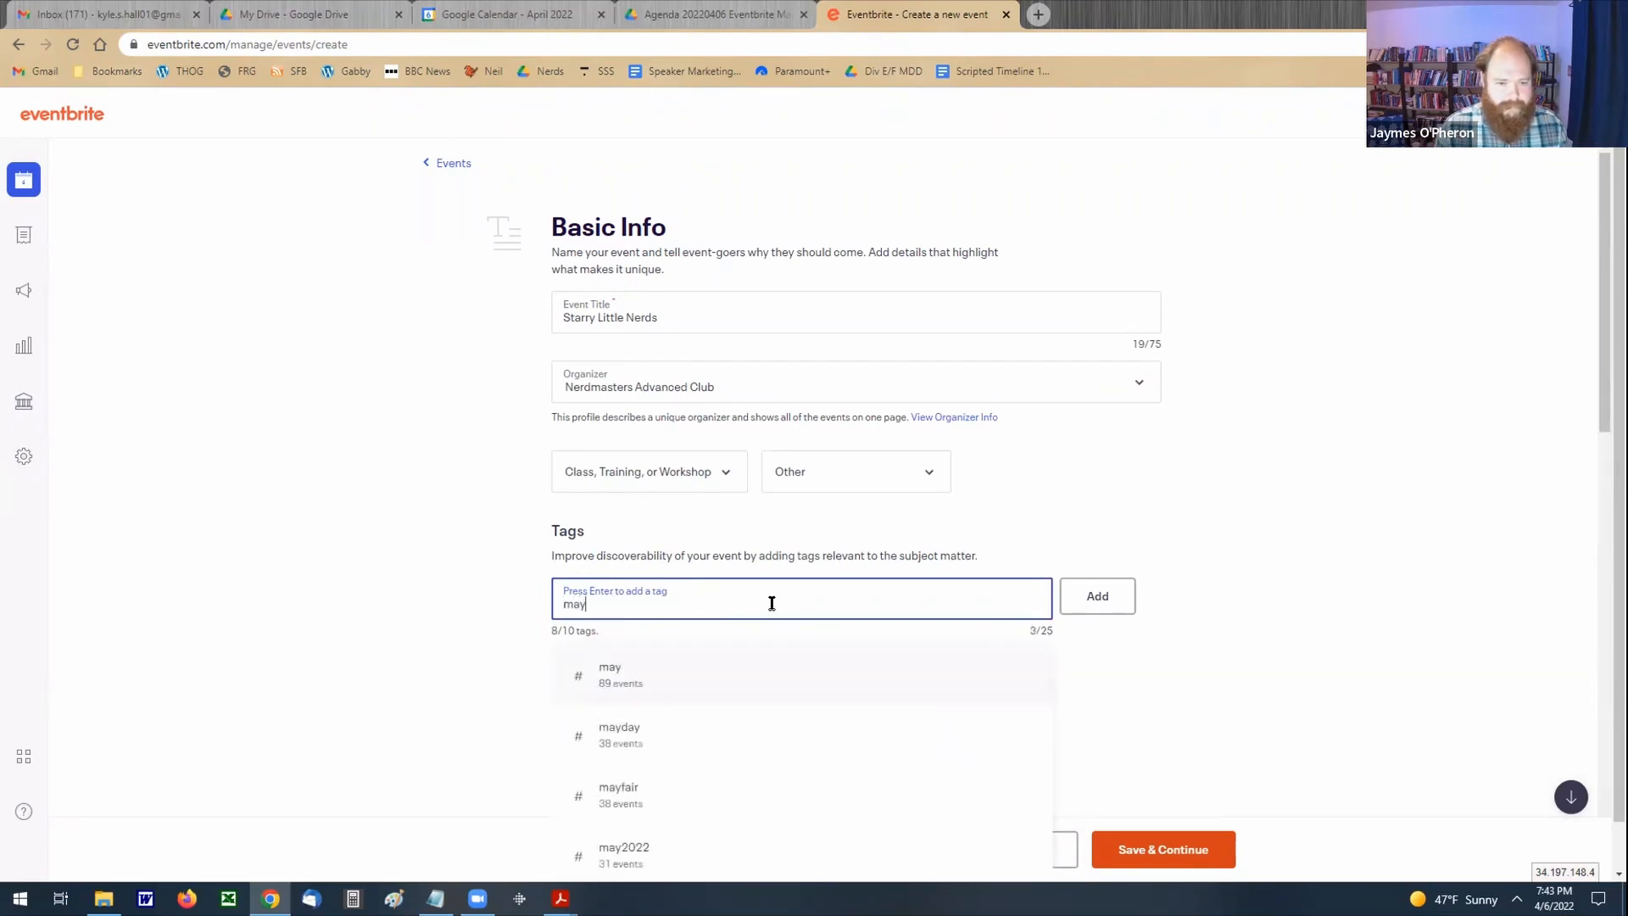
type("_the")
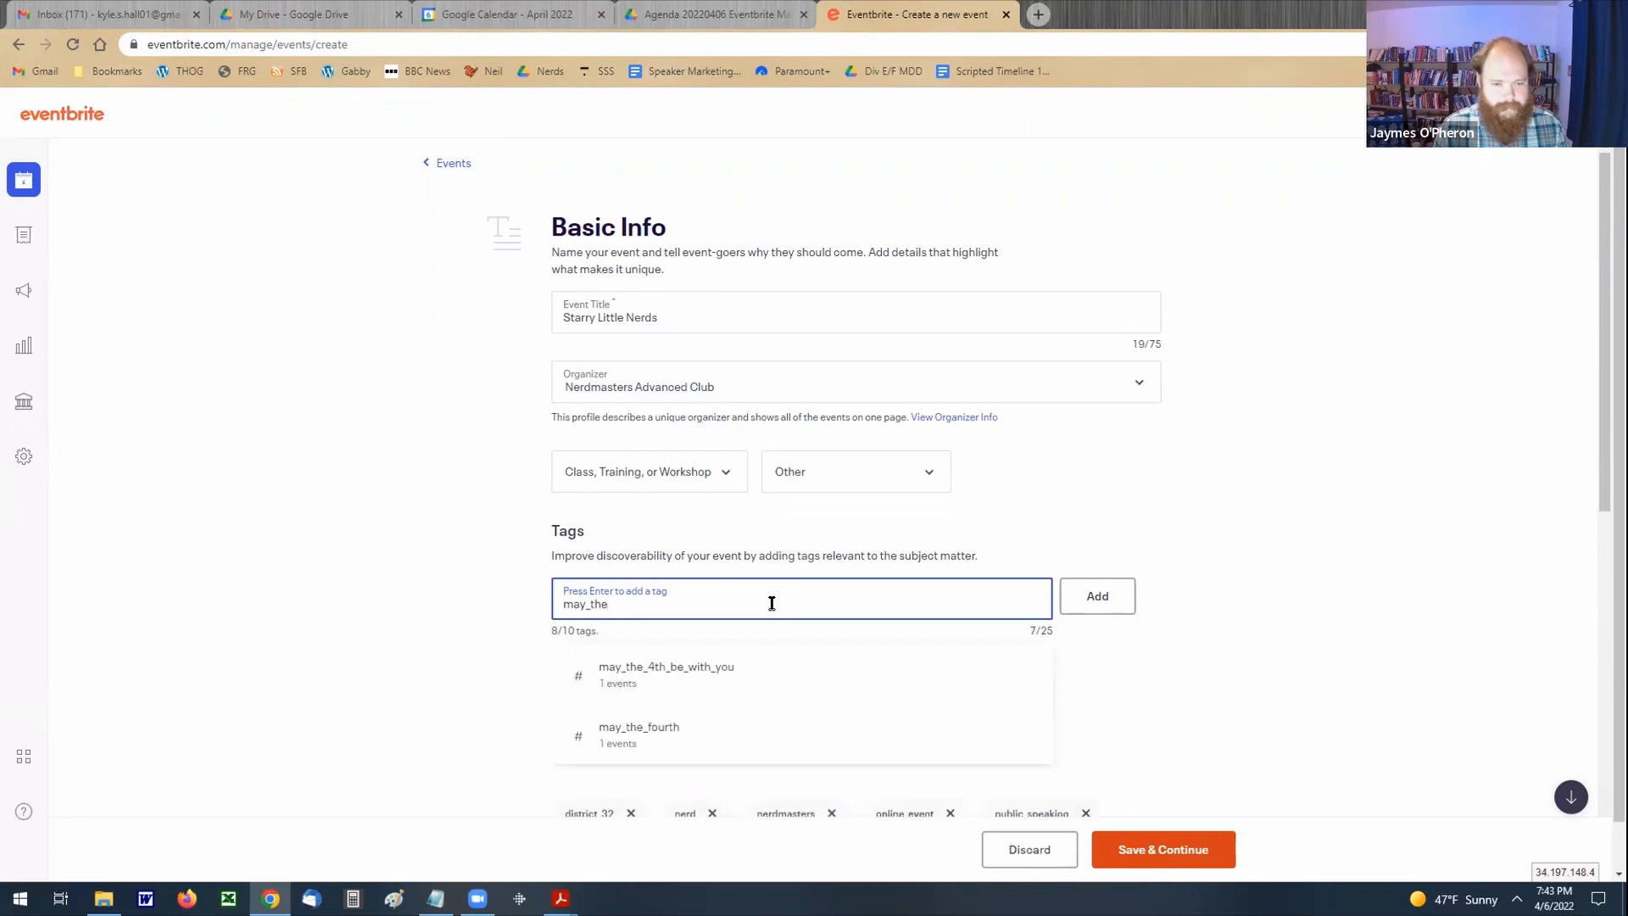
left_click(672, 674)
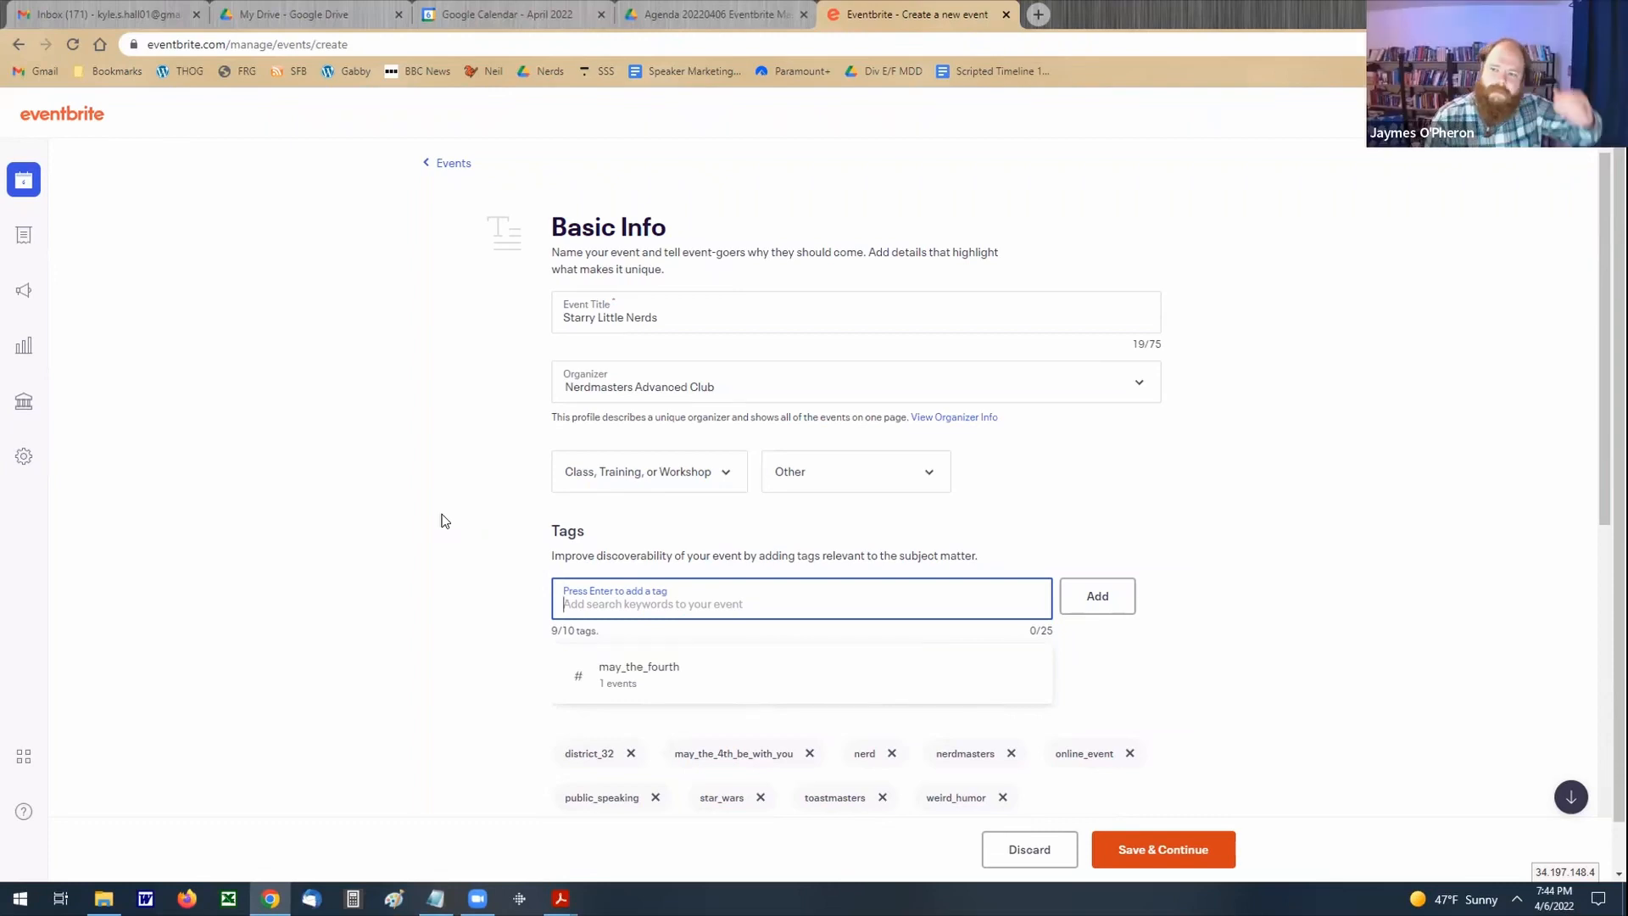
Step: Set the event's location type to Online event
scroll(441, 521, "down", 2)
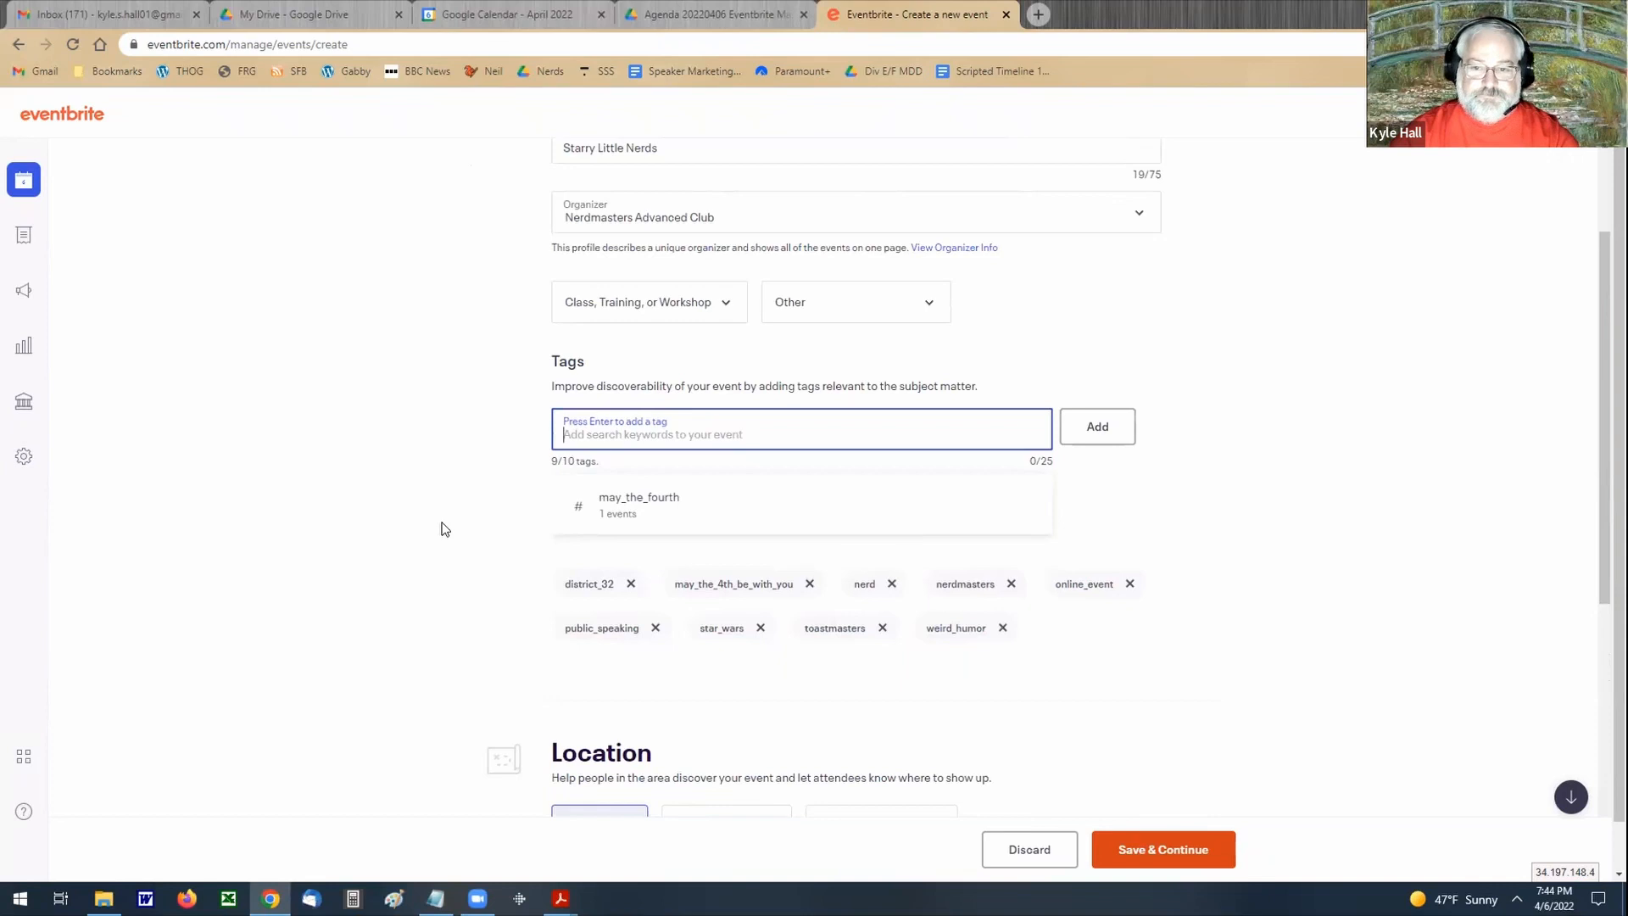
scroll(441, 529, "down", 4)
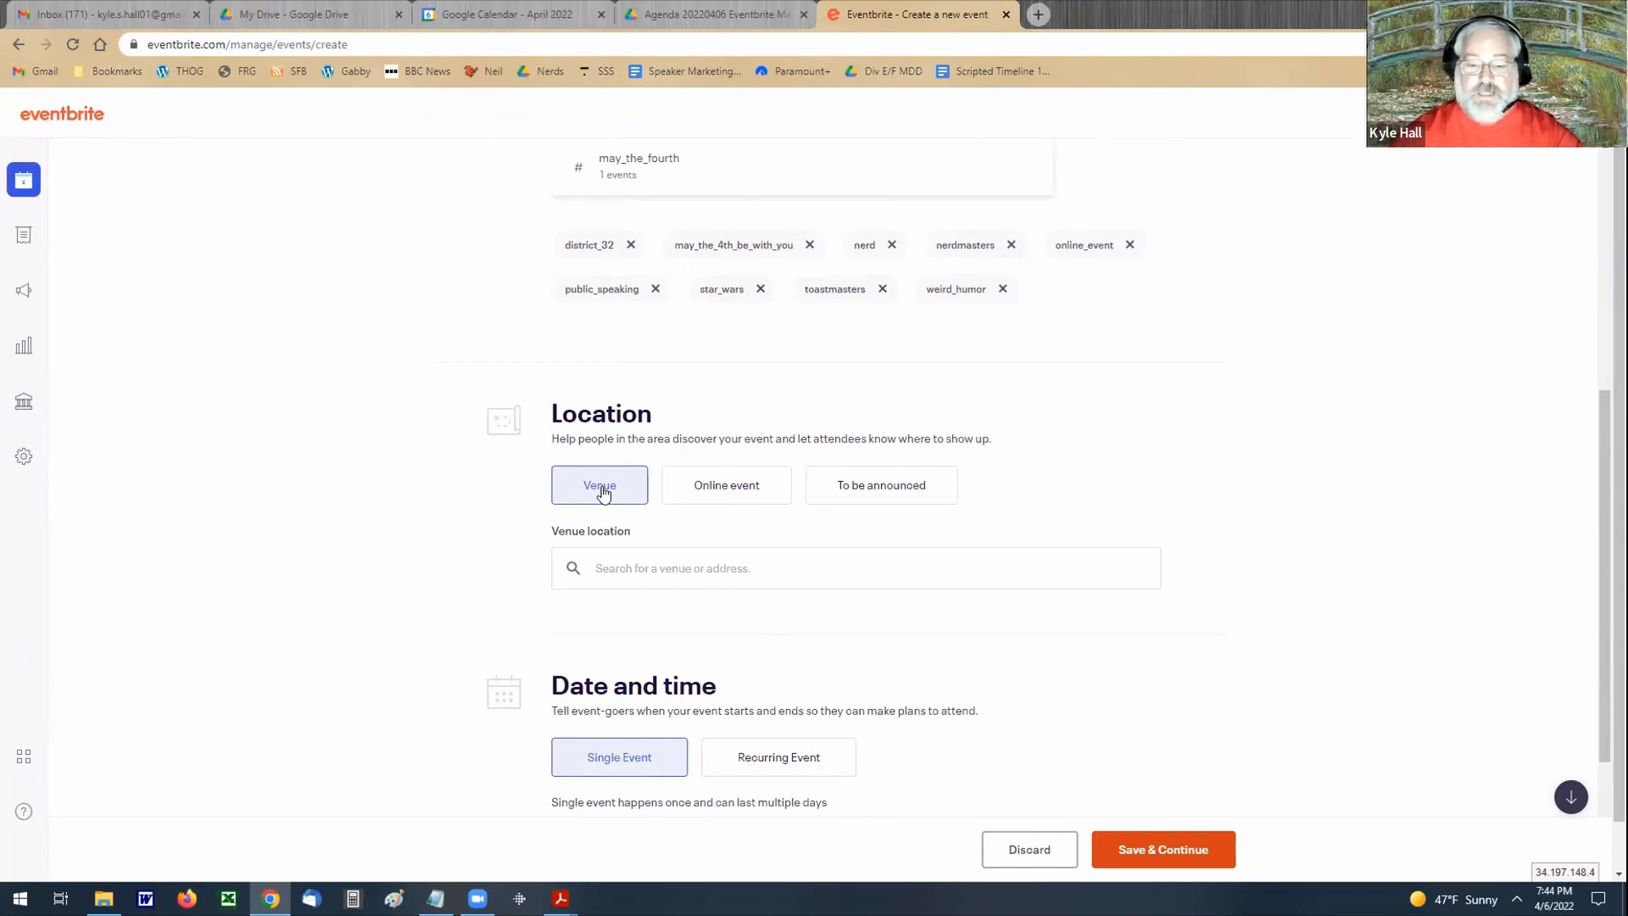
scroll(729, 486, "down", 1)
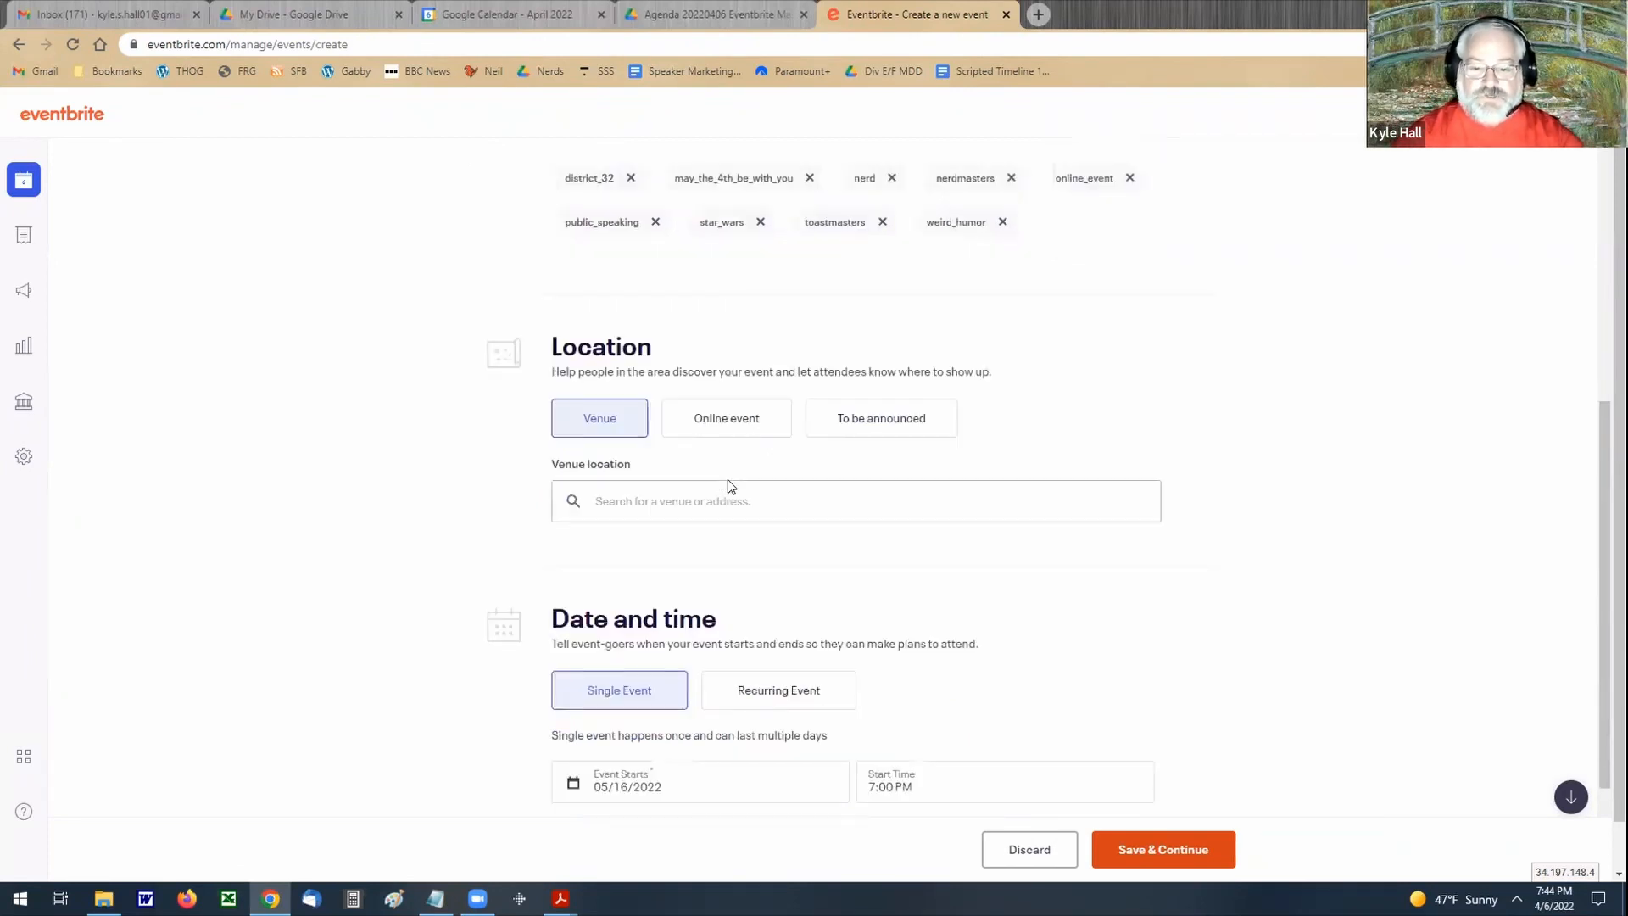
left_click(736, 418)
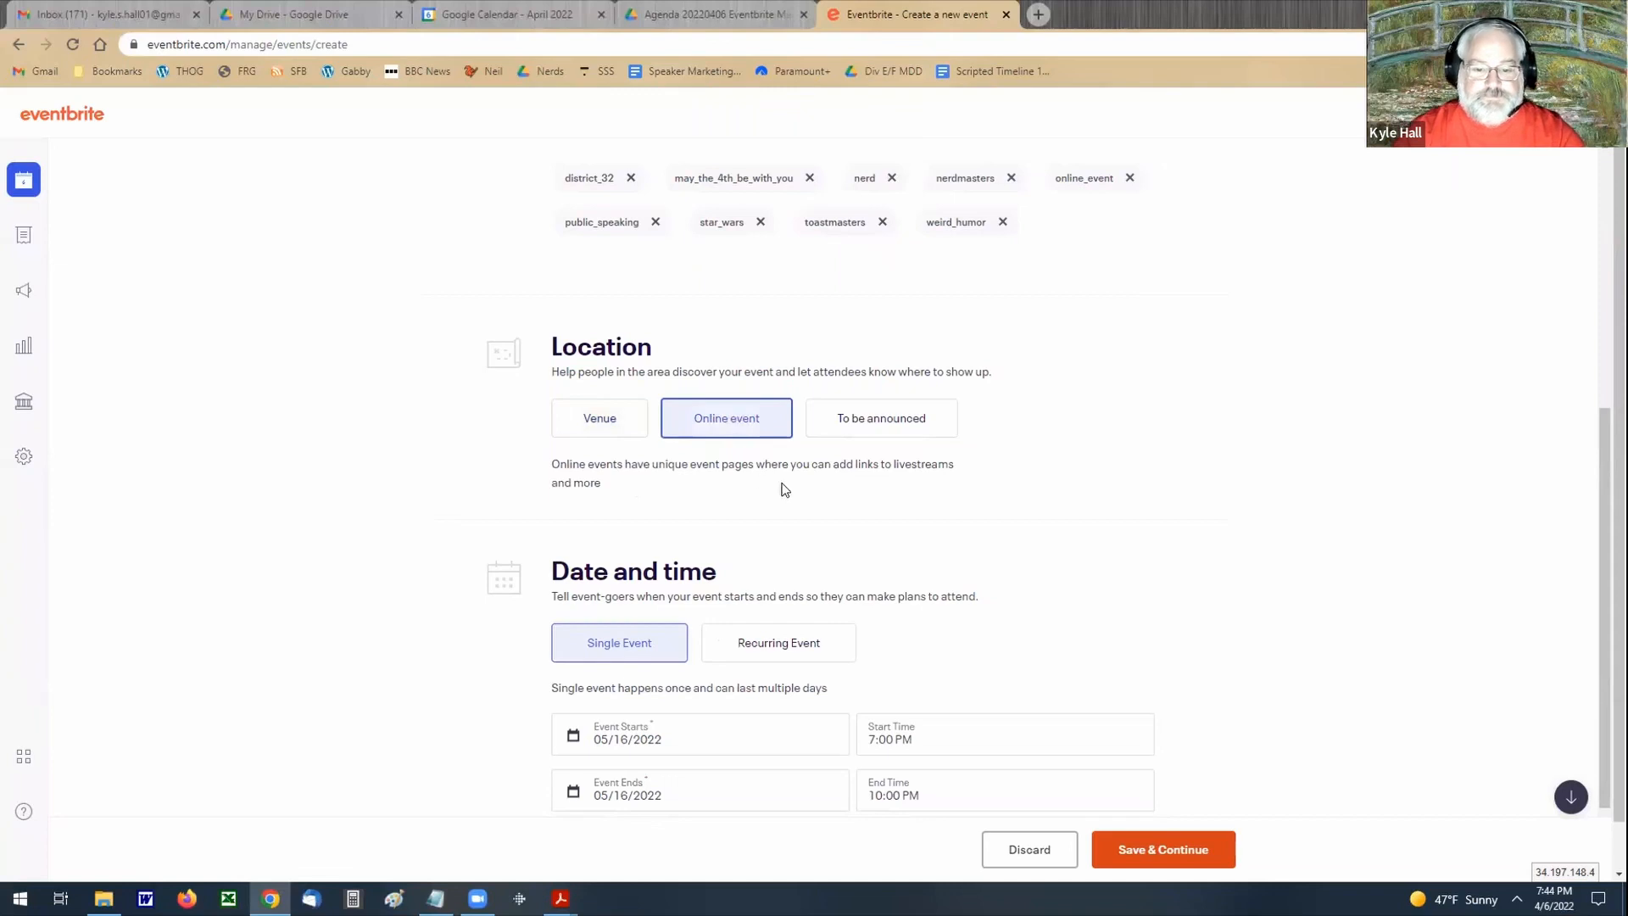
Step: Set the single event's start to 05/04/2022 at 7:30 PM
scroll(789, 479, "down", 3)
left_click(625, 511)
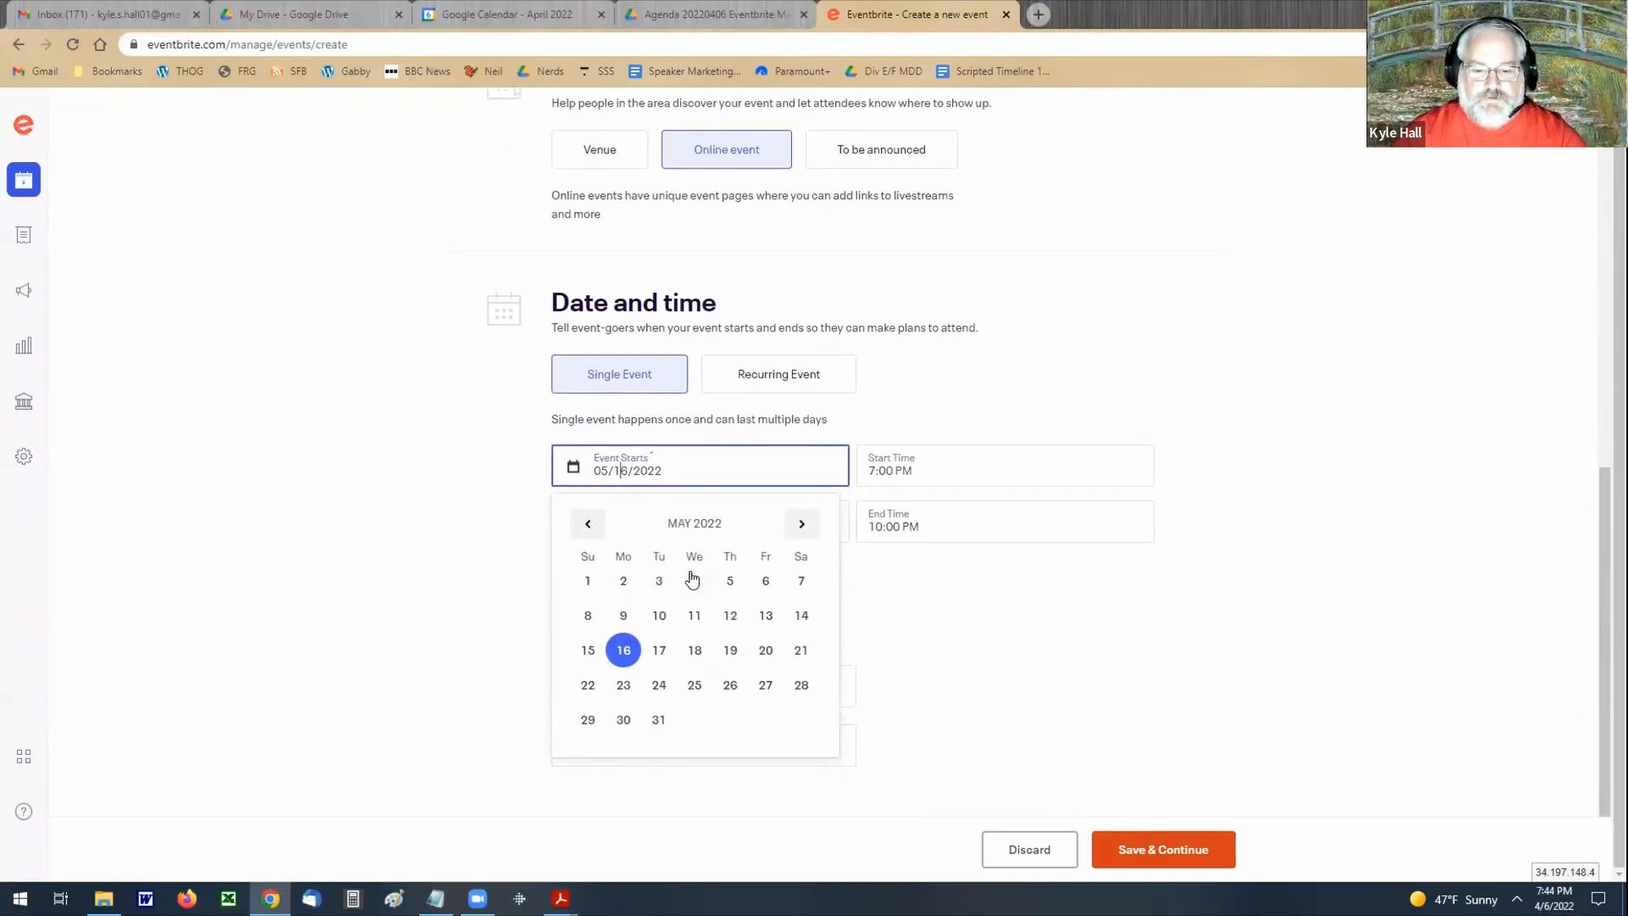
left_click(694, 580)
left_click(884, 472)
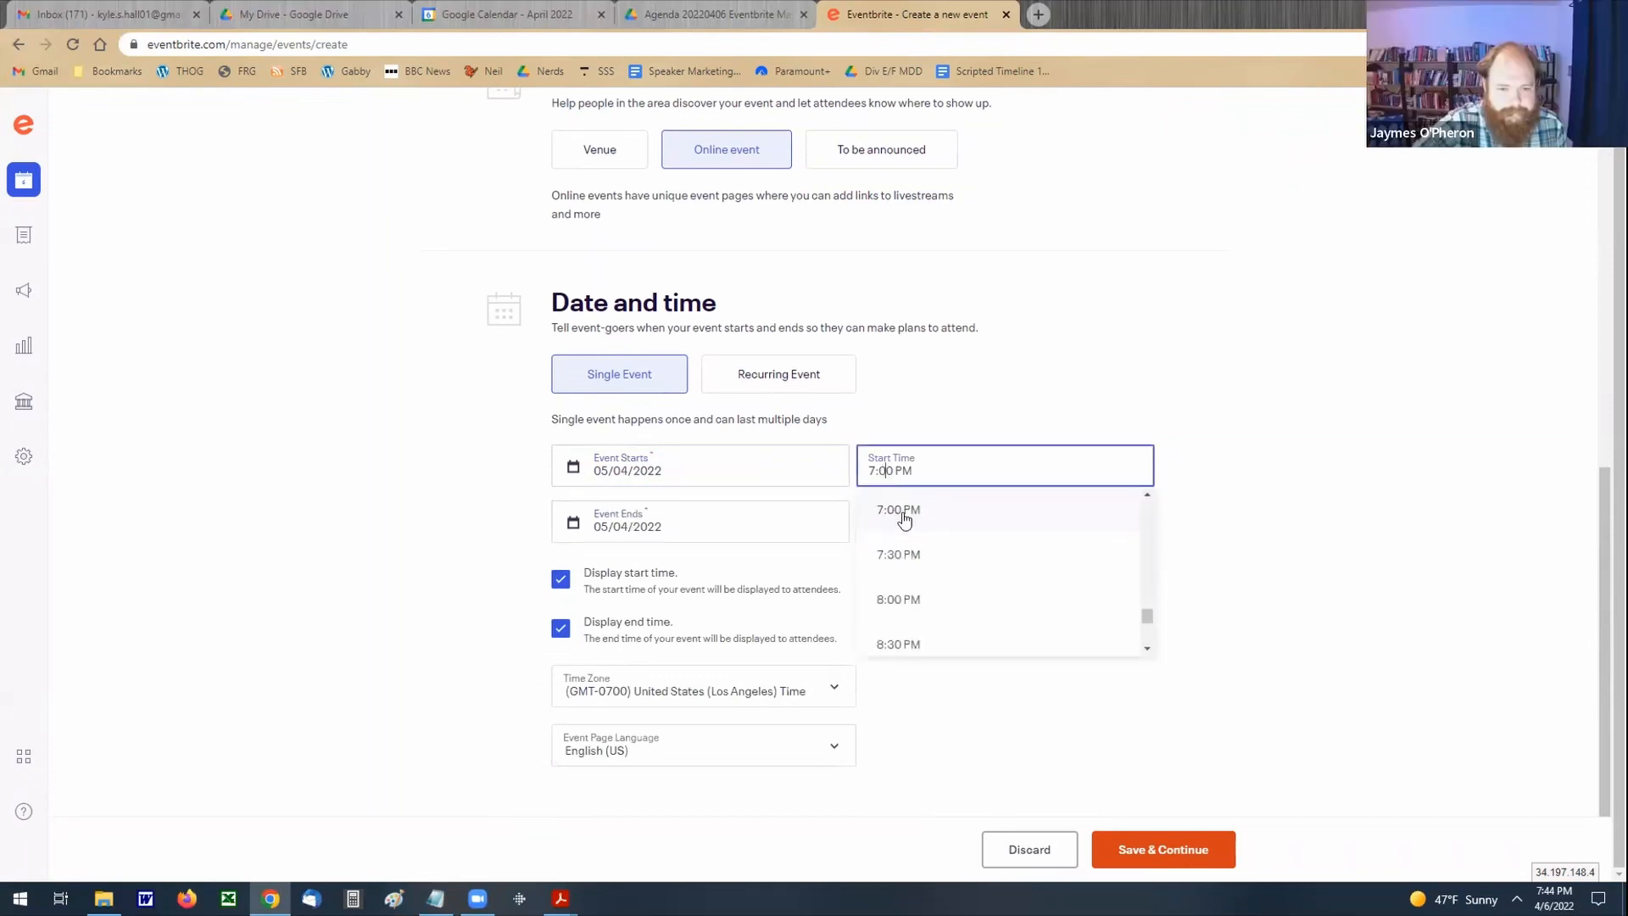
left_click(908, 552)
Step: Set the event's end time to 9:30 PM, then save the basic info and continue to the event details
left_click(903, 528)
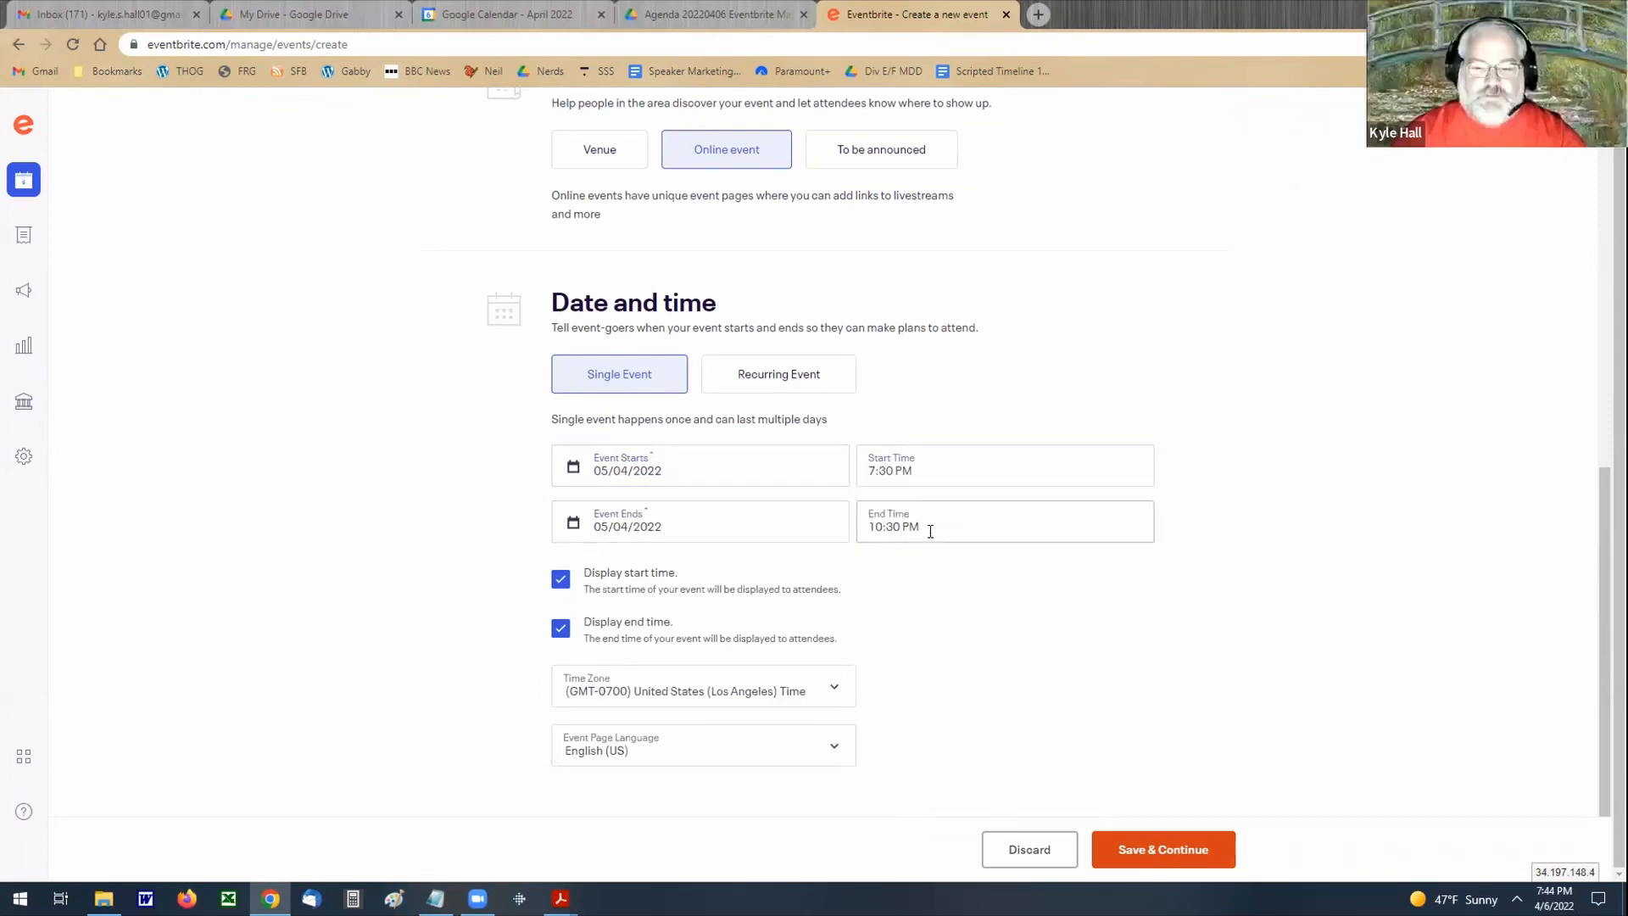
scroll(916, 586, "up", 3)
scroll(917, 594, "down", 2)
left_click(906, 611)
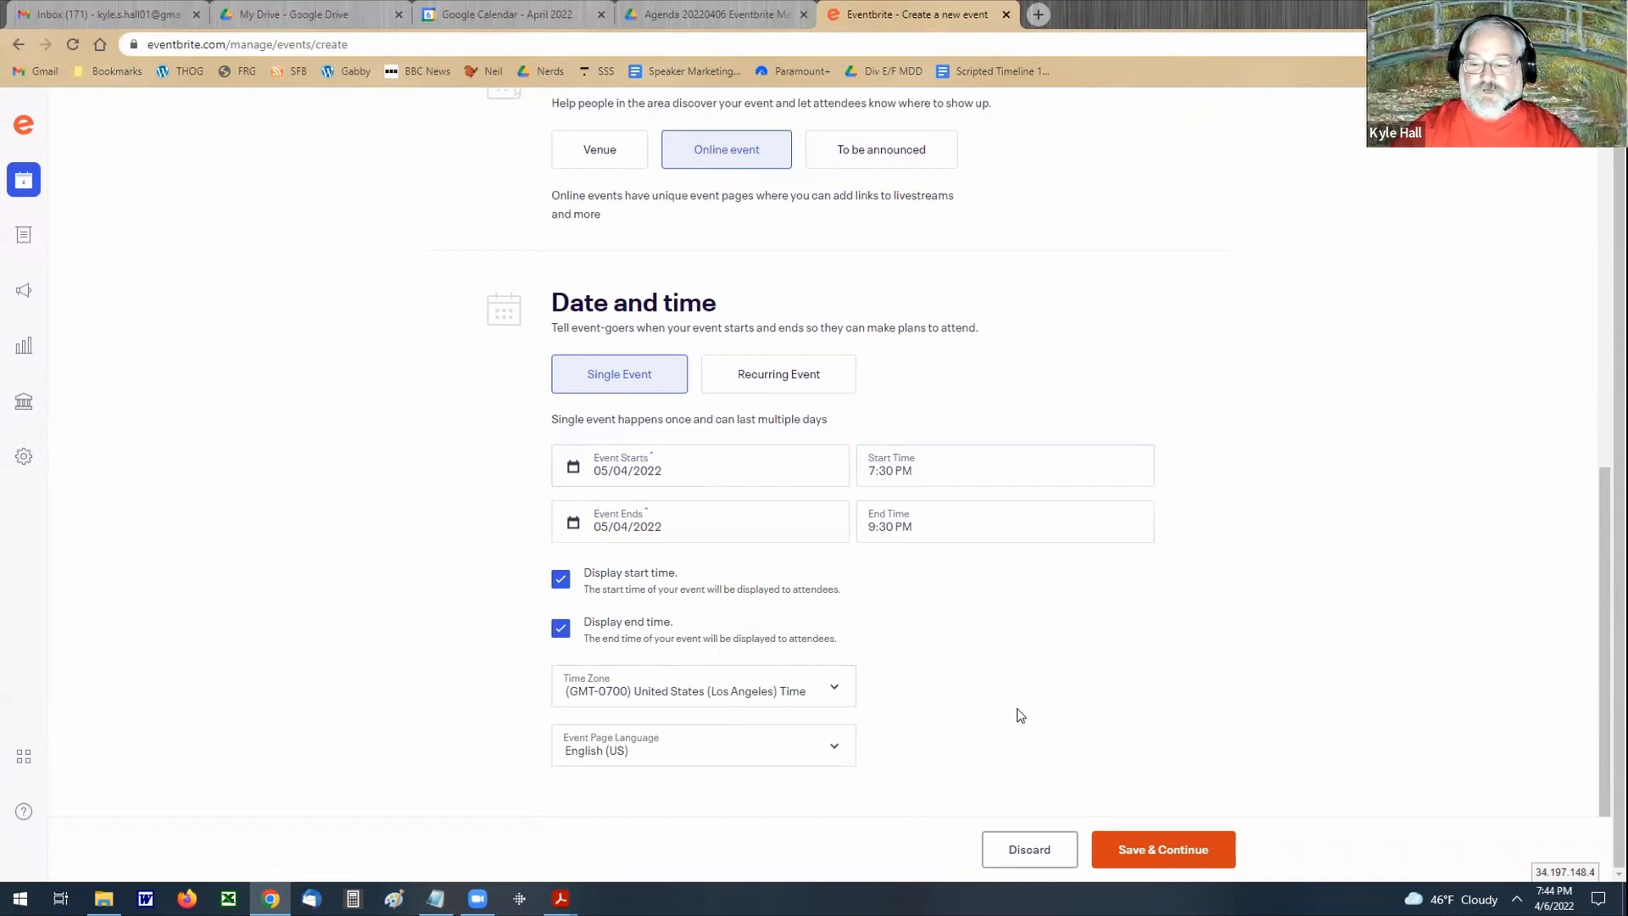
left_click(1139, 847)
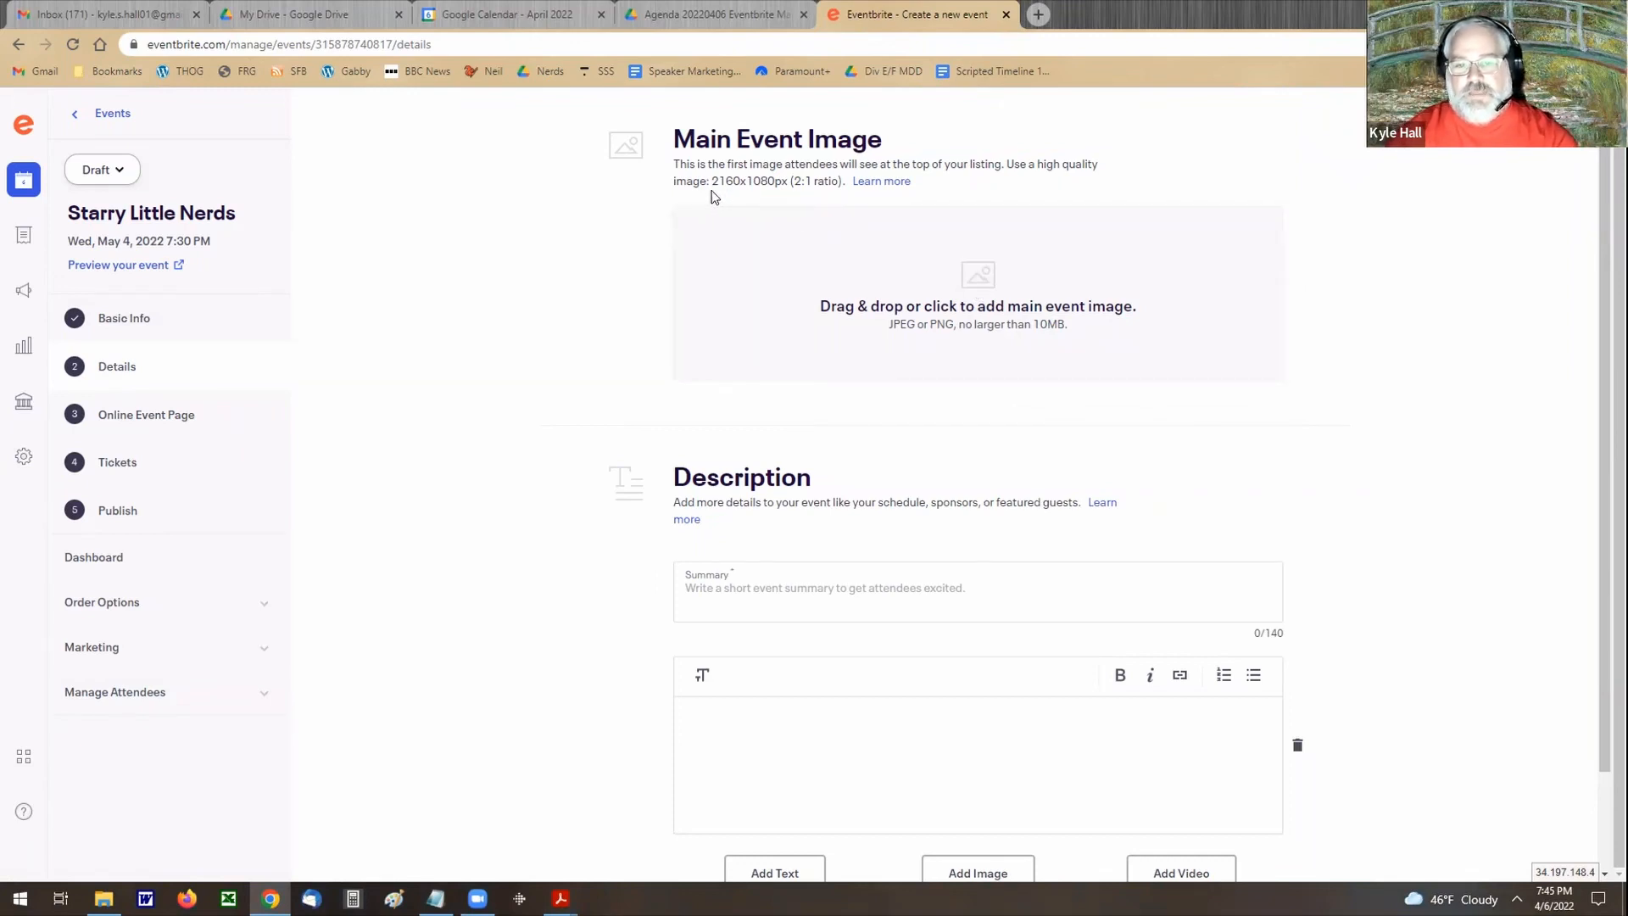
Step: Enter "Starry Little Nerds" as the event's short summary
left_click_drag(712, 181, 774, 181)
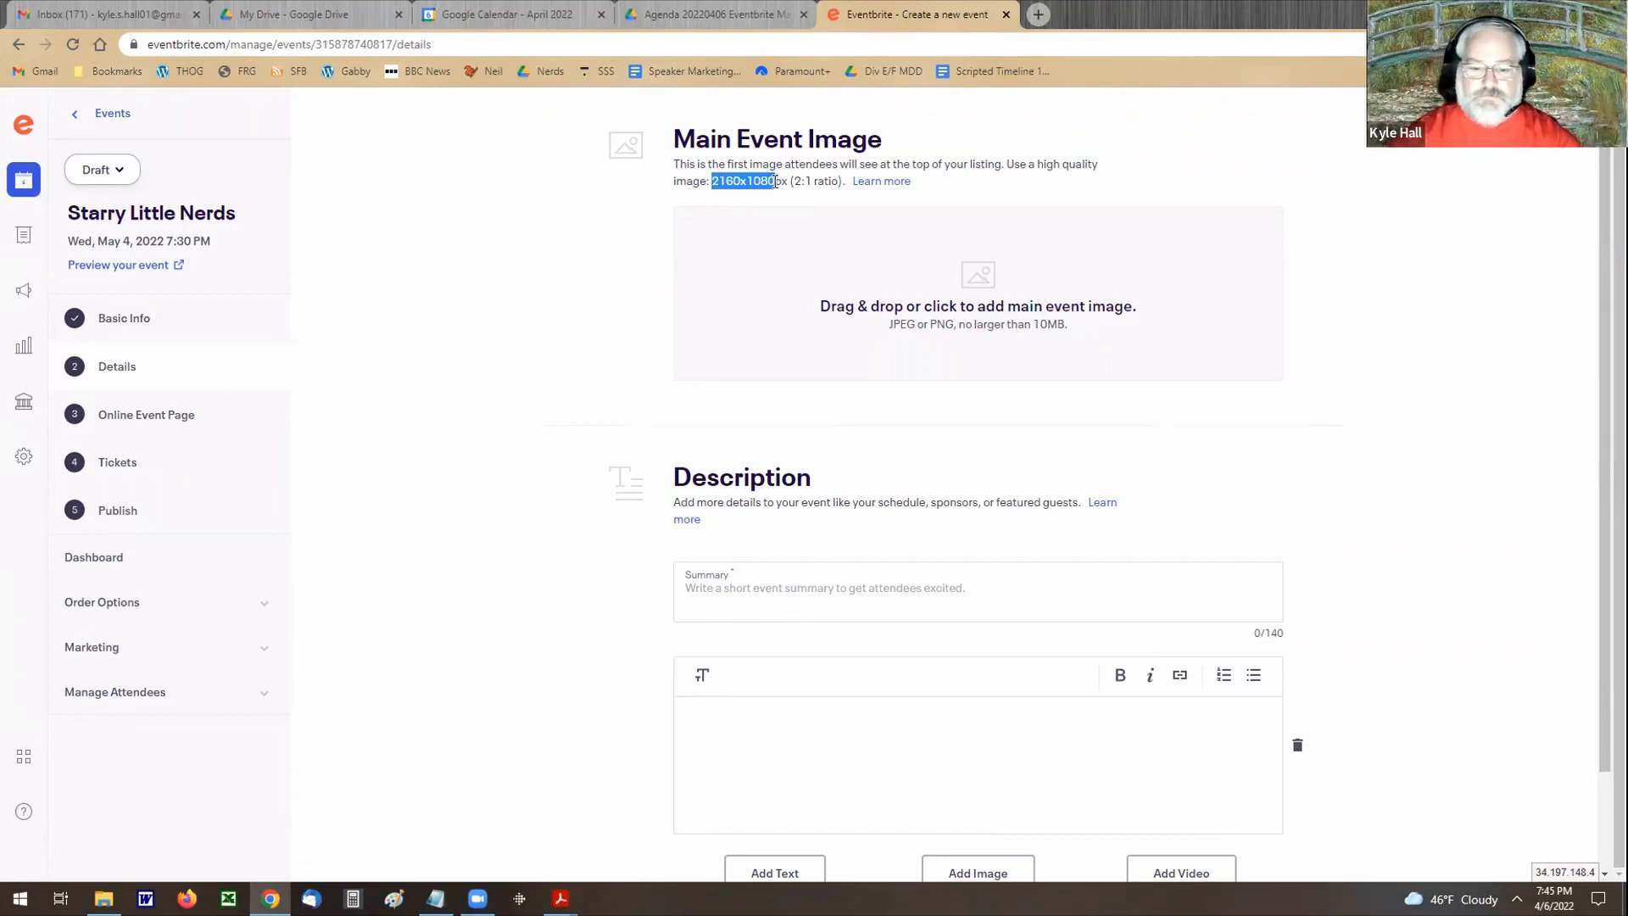
left_click(763, 597)
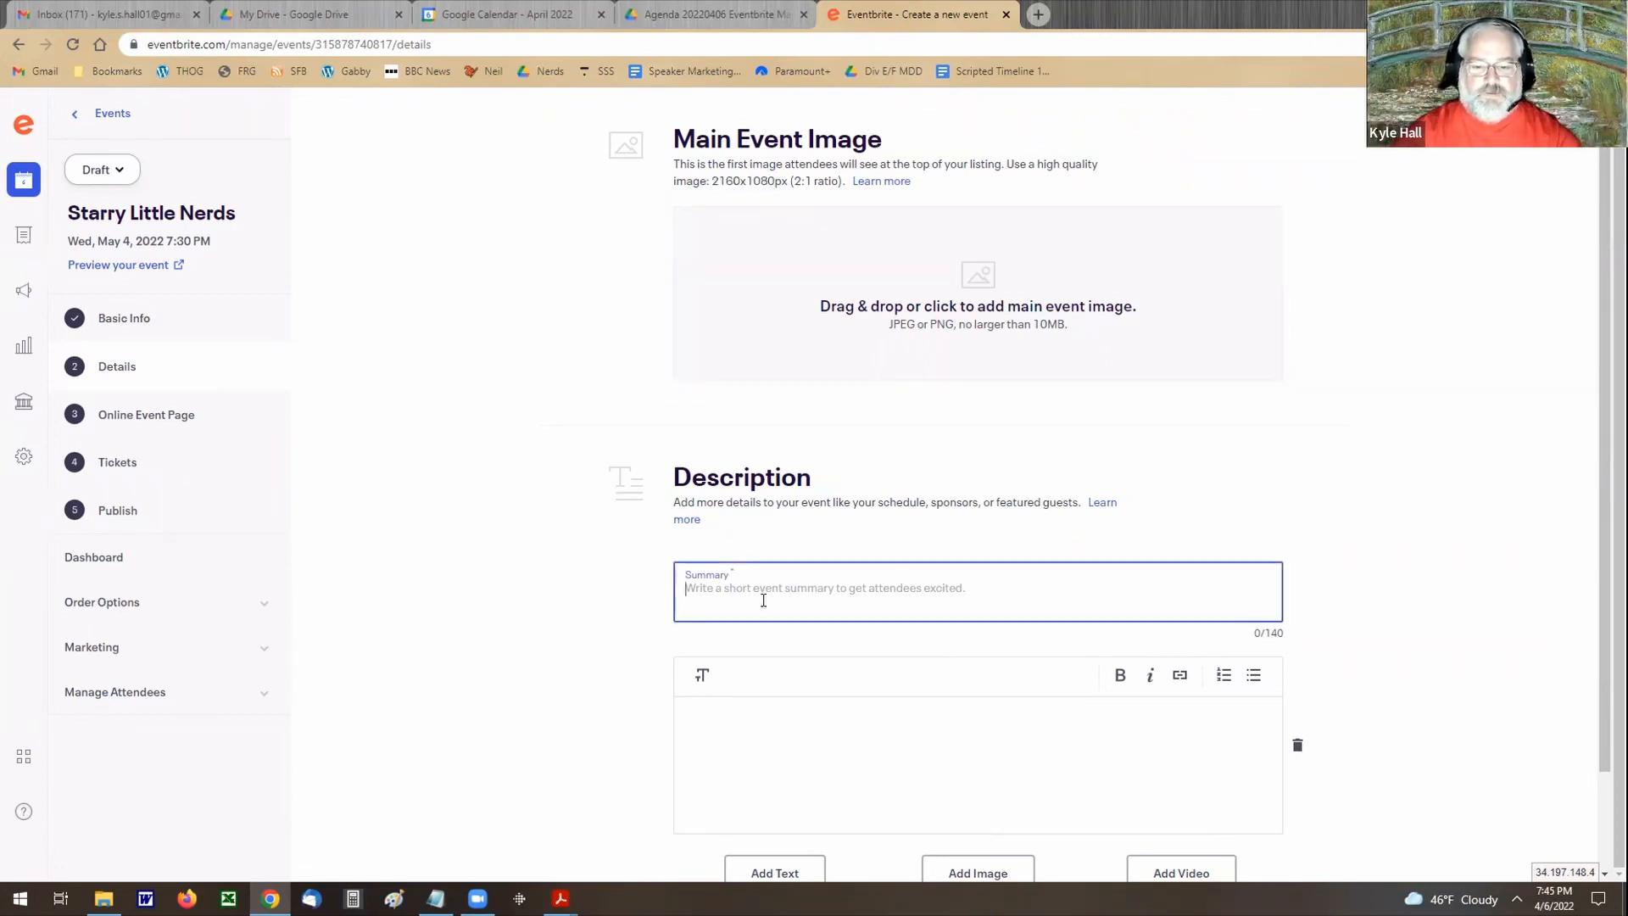
type("t")
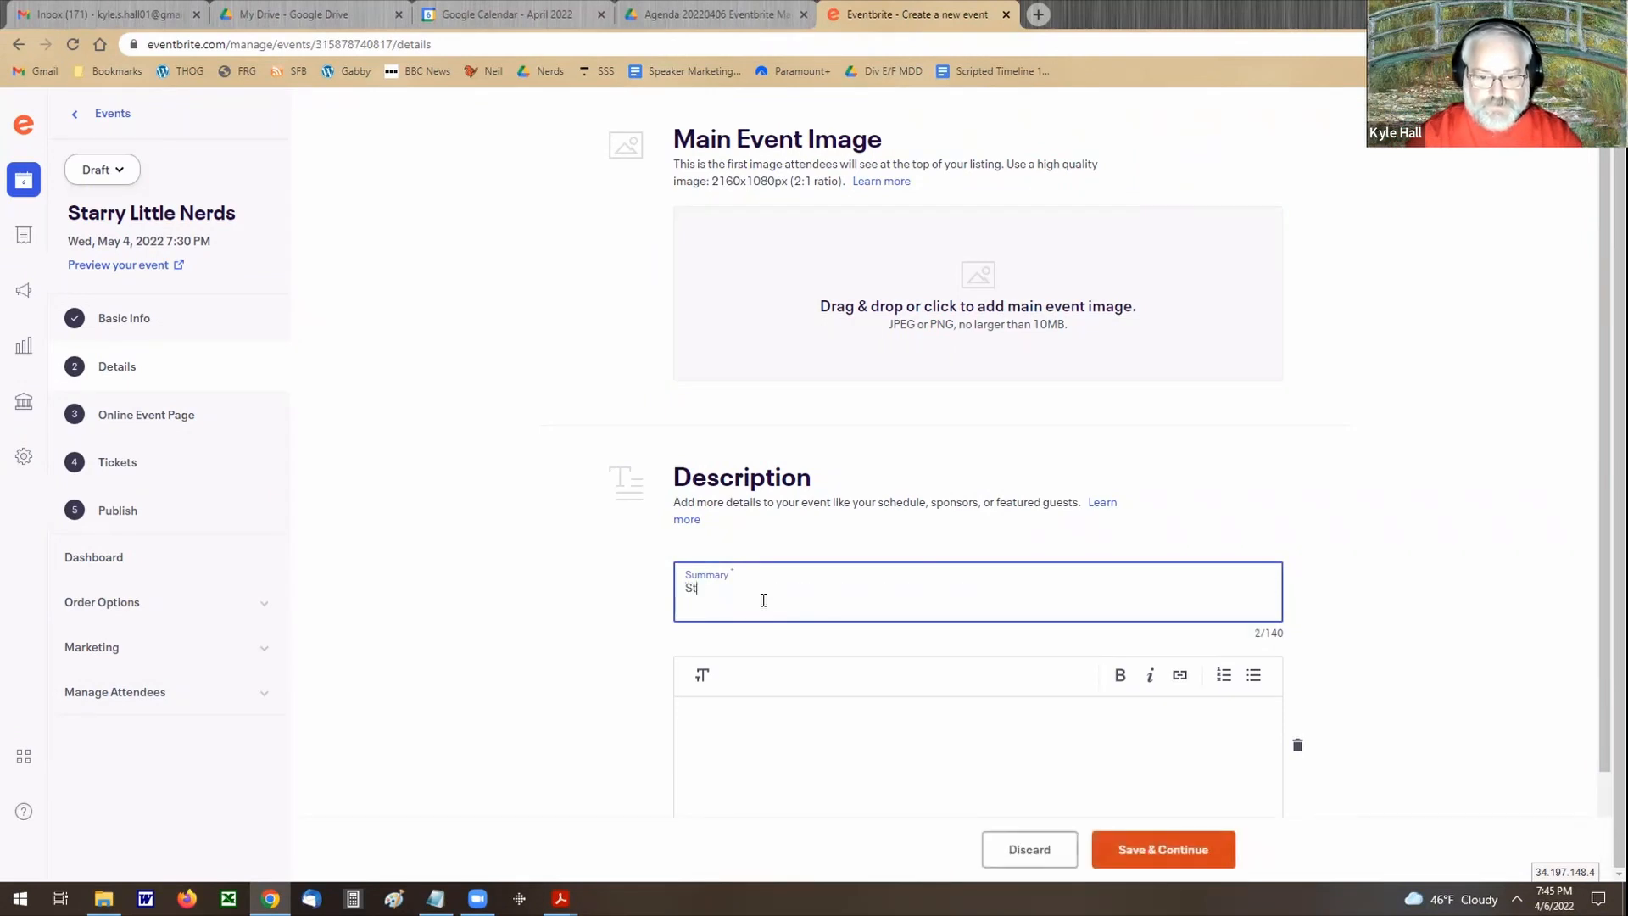
type("arry Li")
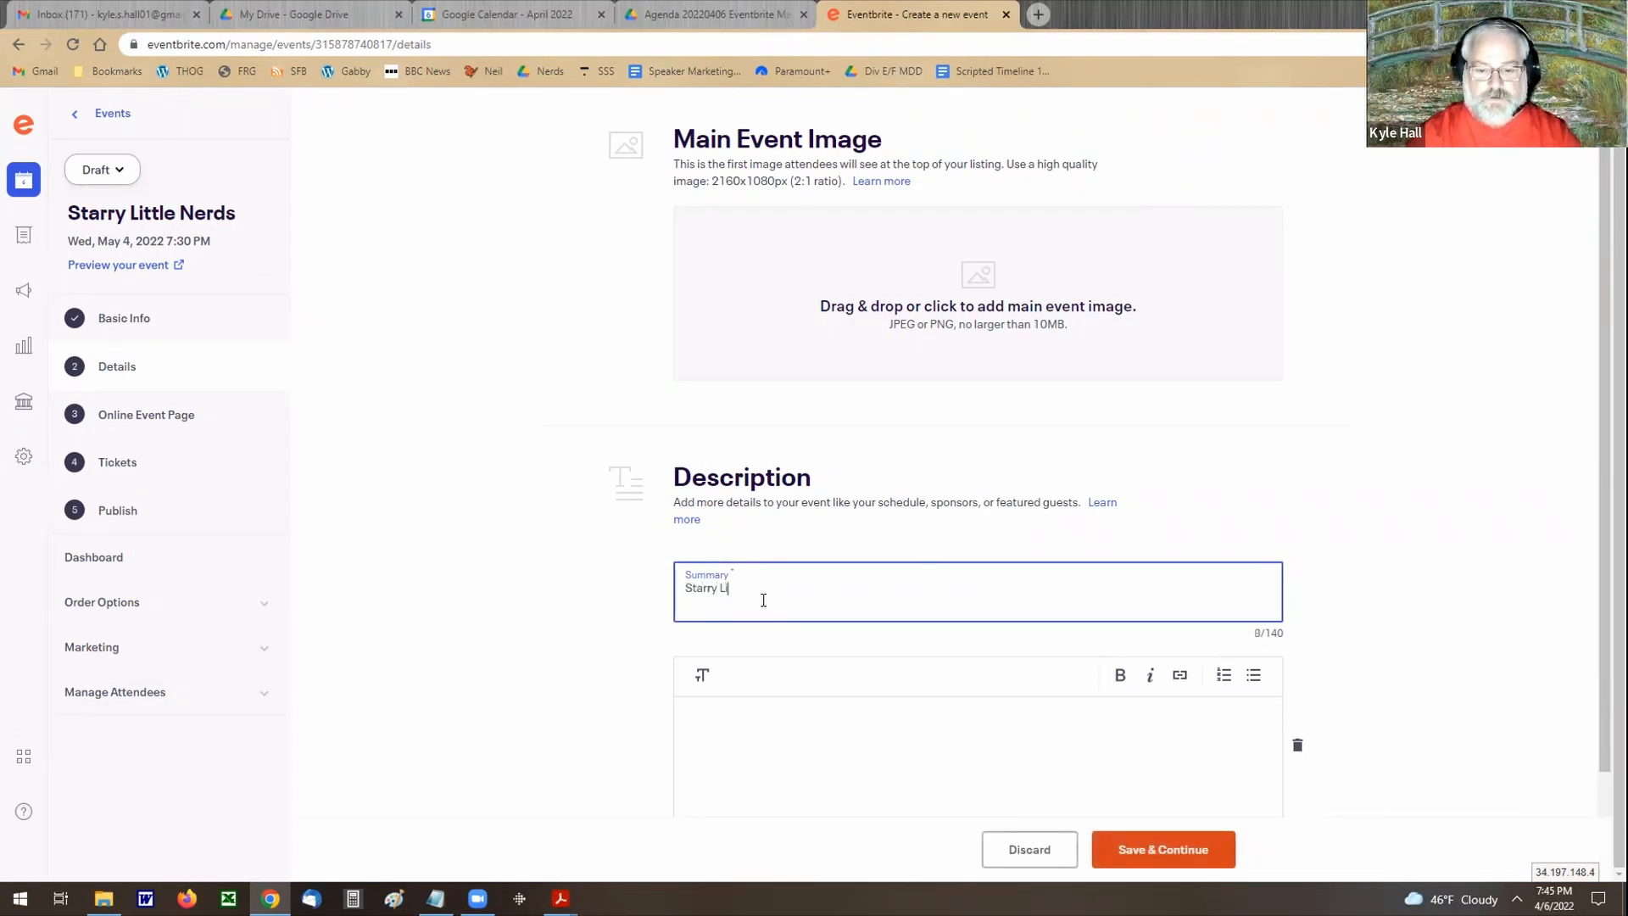
type("ttle Nerds")
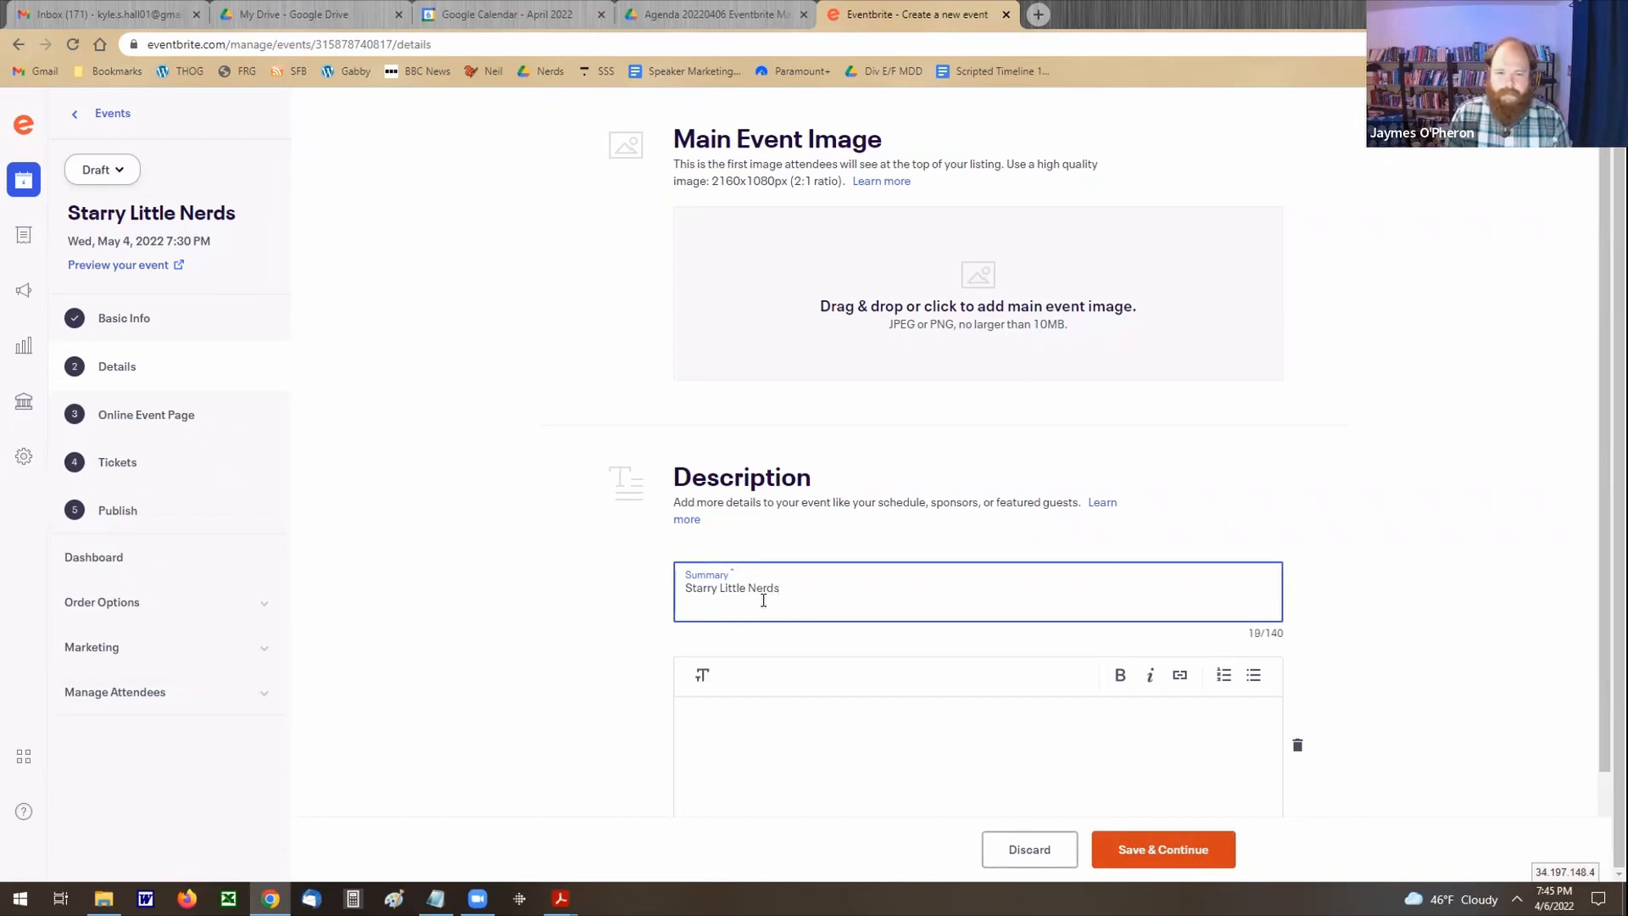
Step: Fill the event description with the placeholder text "kklakldf kd klf kldfj ljadfkkk", save the details and dismiss the virtual venue introduction
scroll(568, 531, "down", 1)
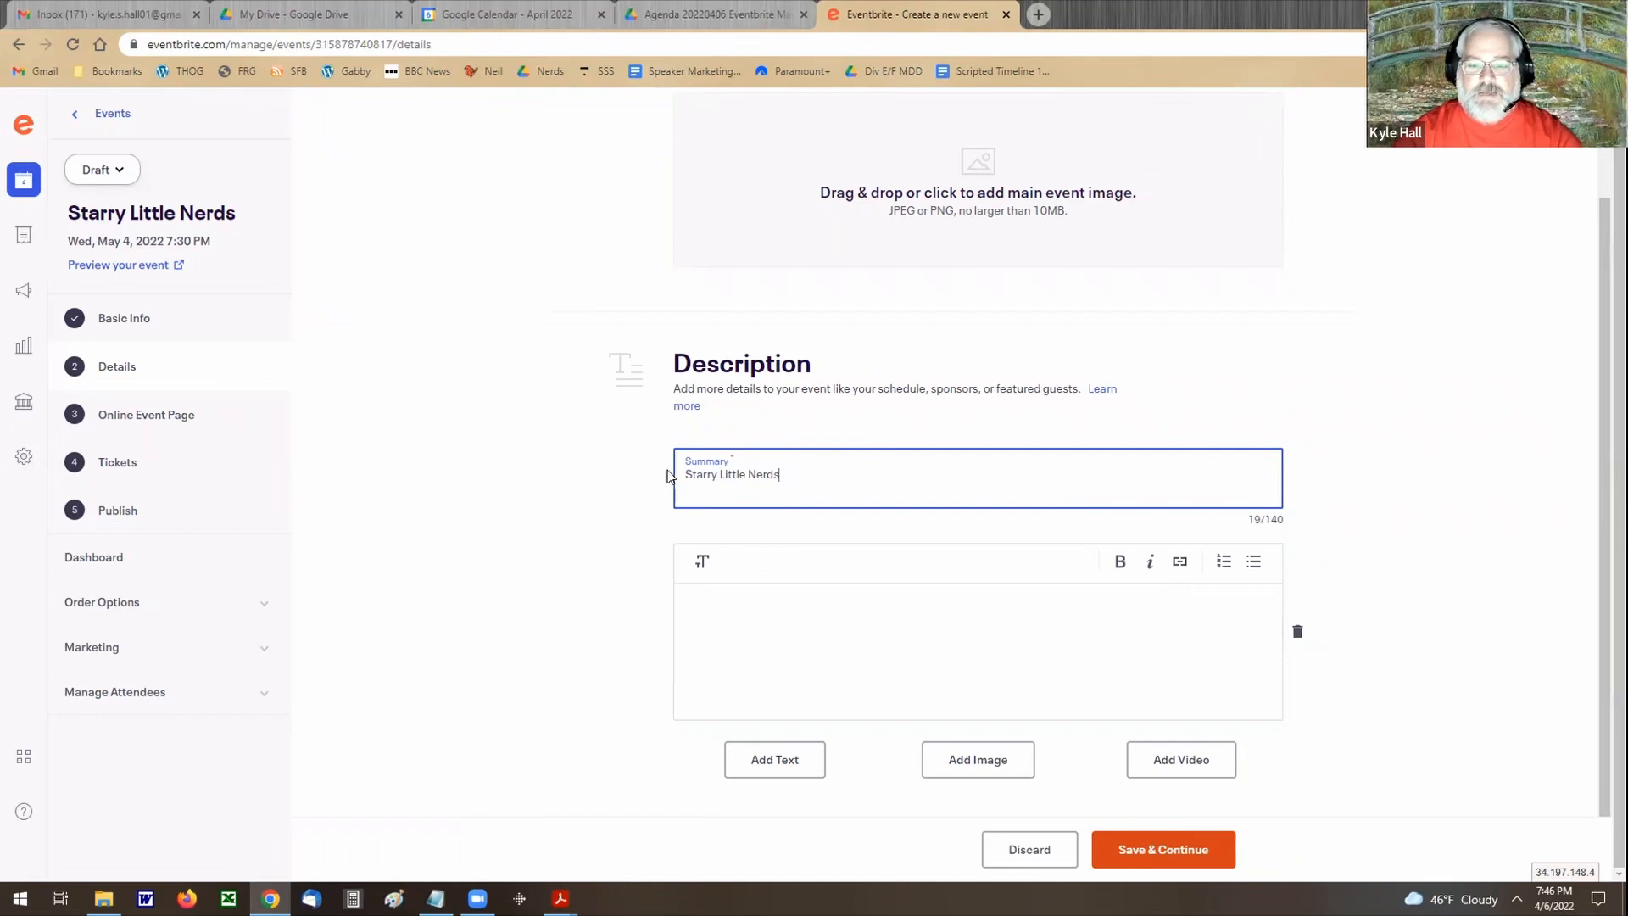
left_click(724, 611)
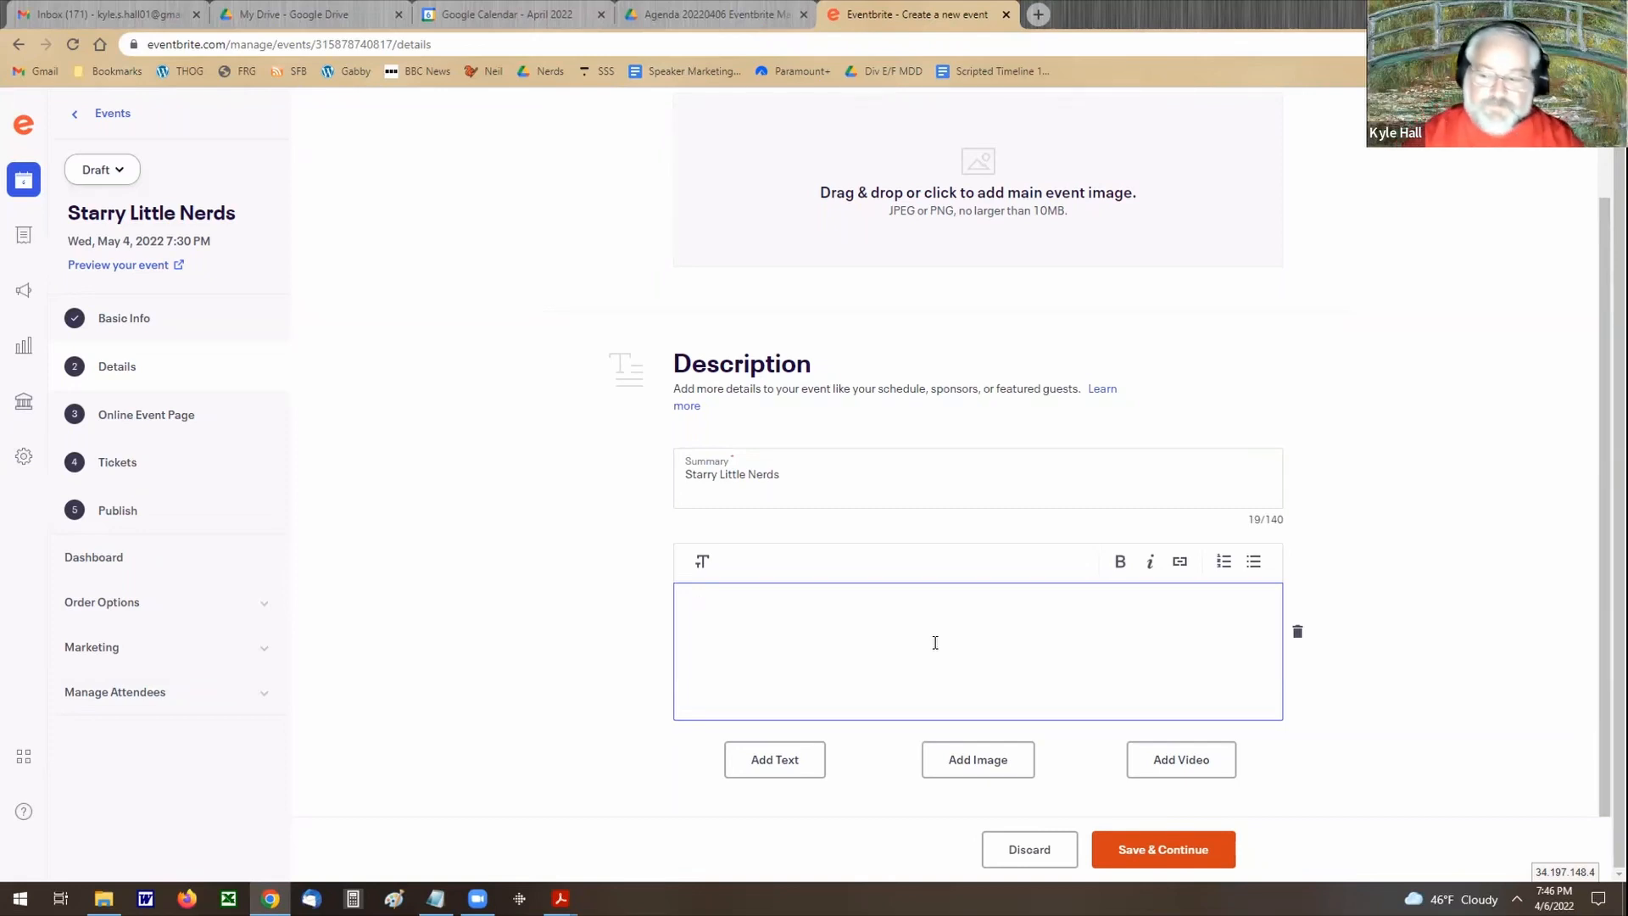
type("kklakldf kd klf kldfj ljadfkkk")
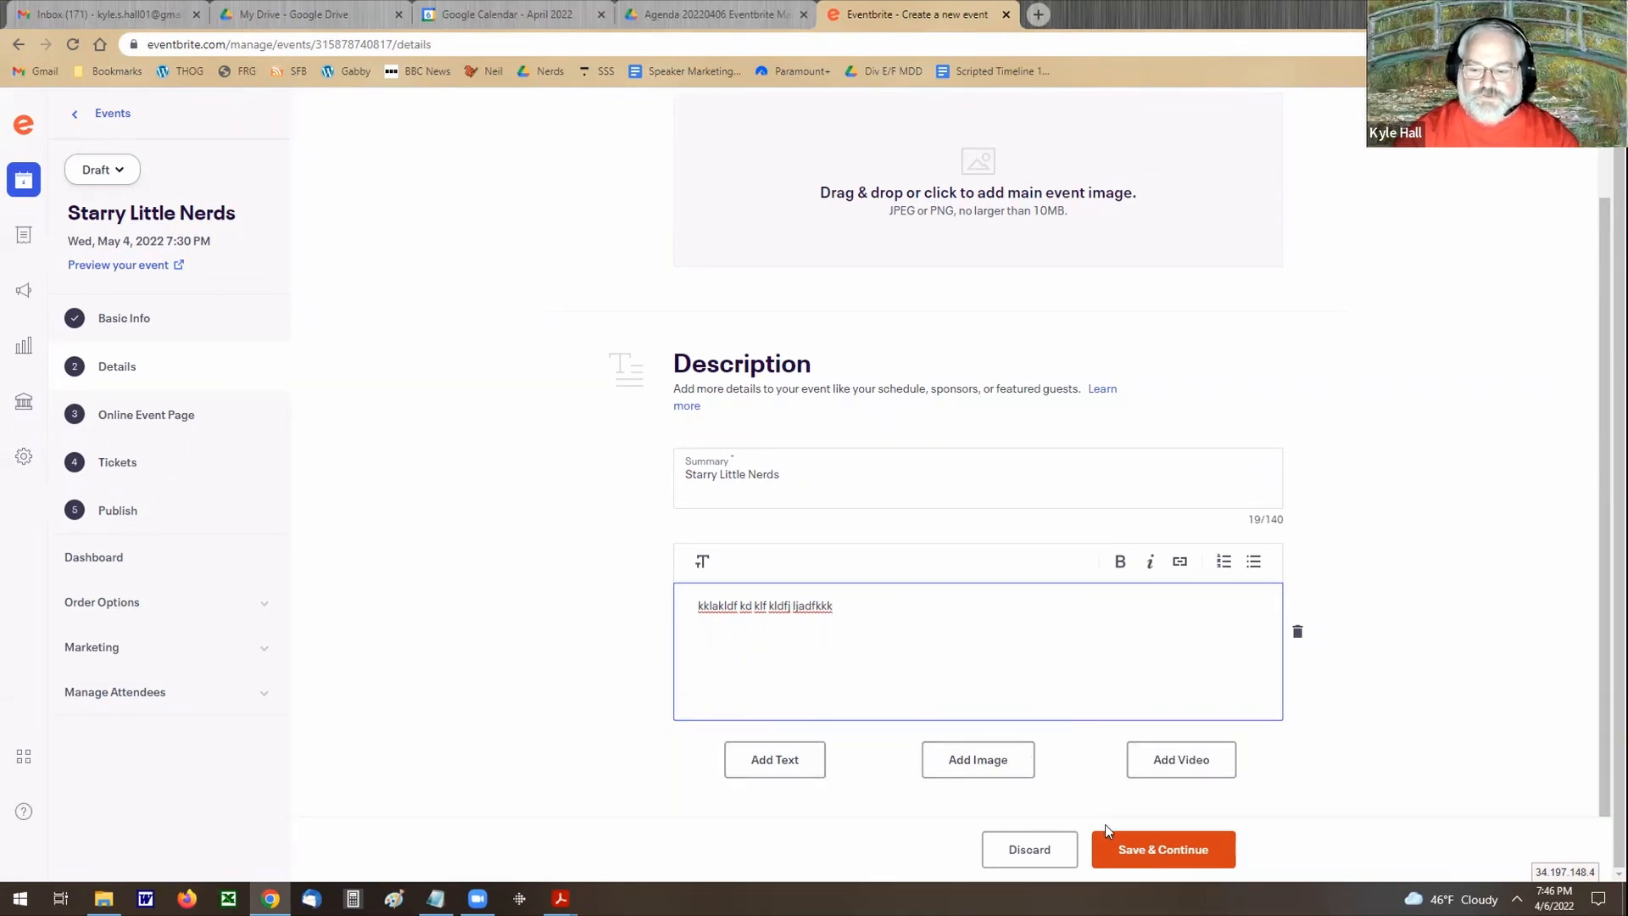
left_click(1140, 850)
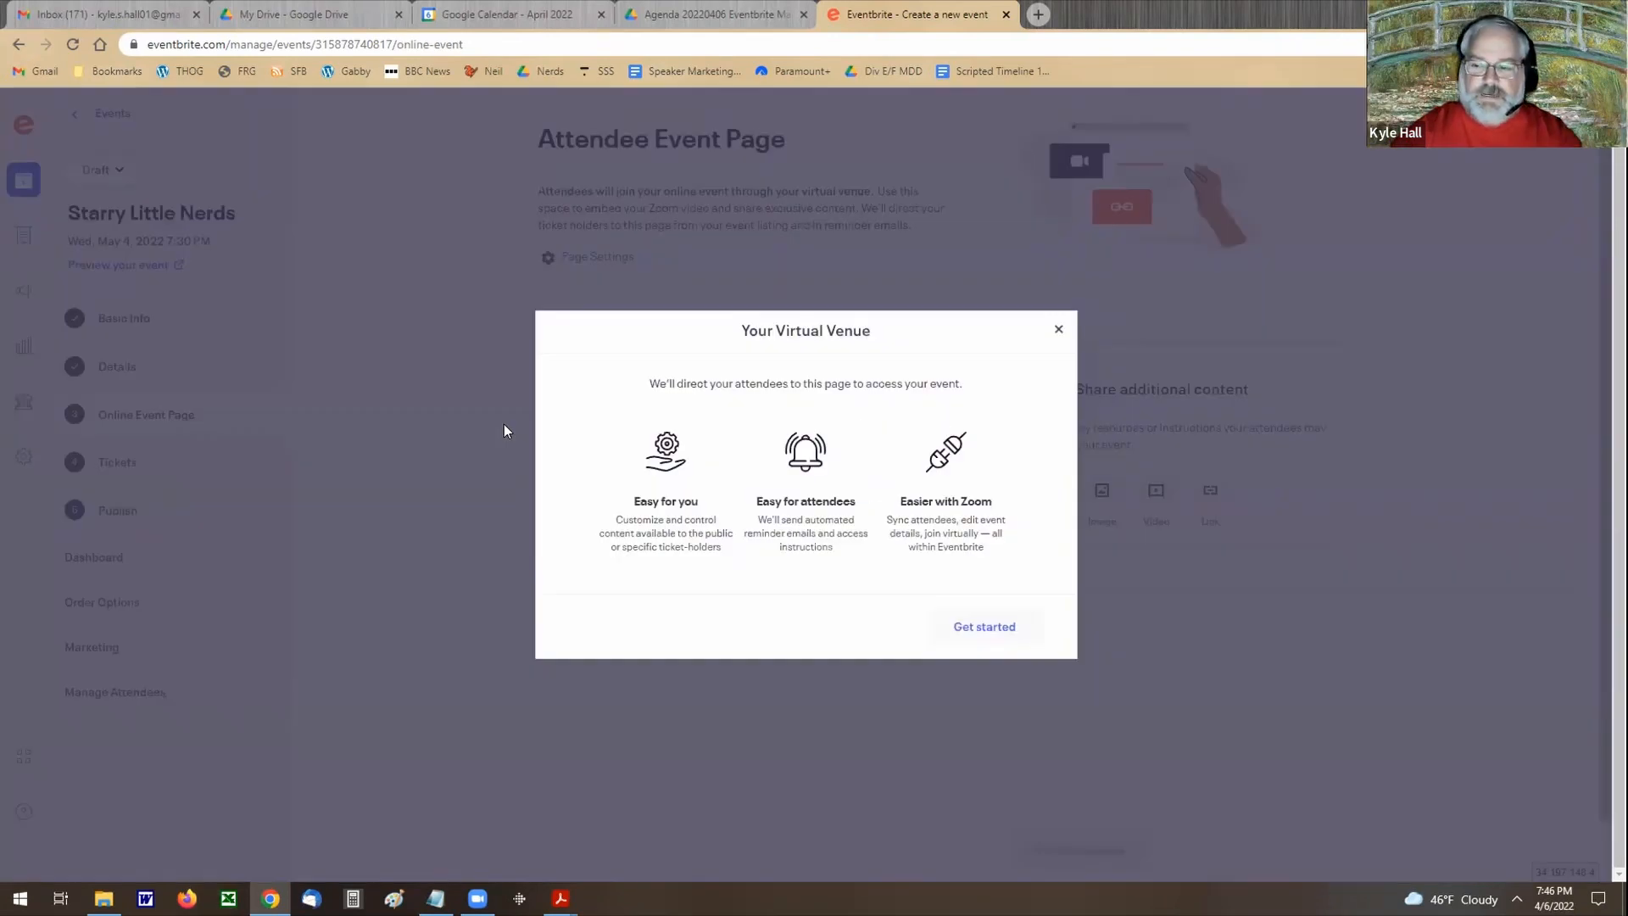
left_click(1059, 329)
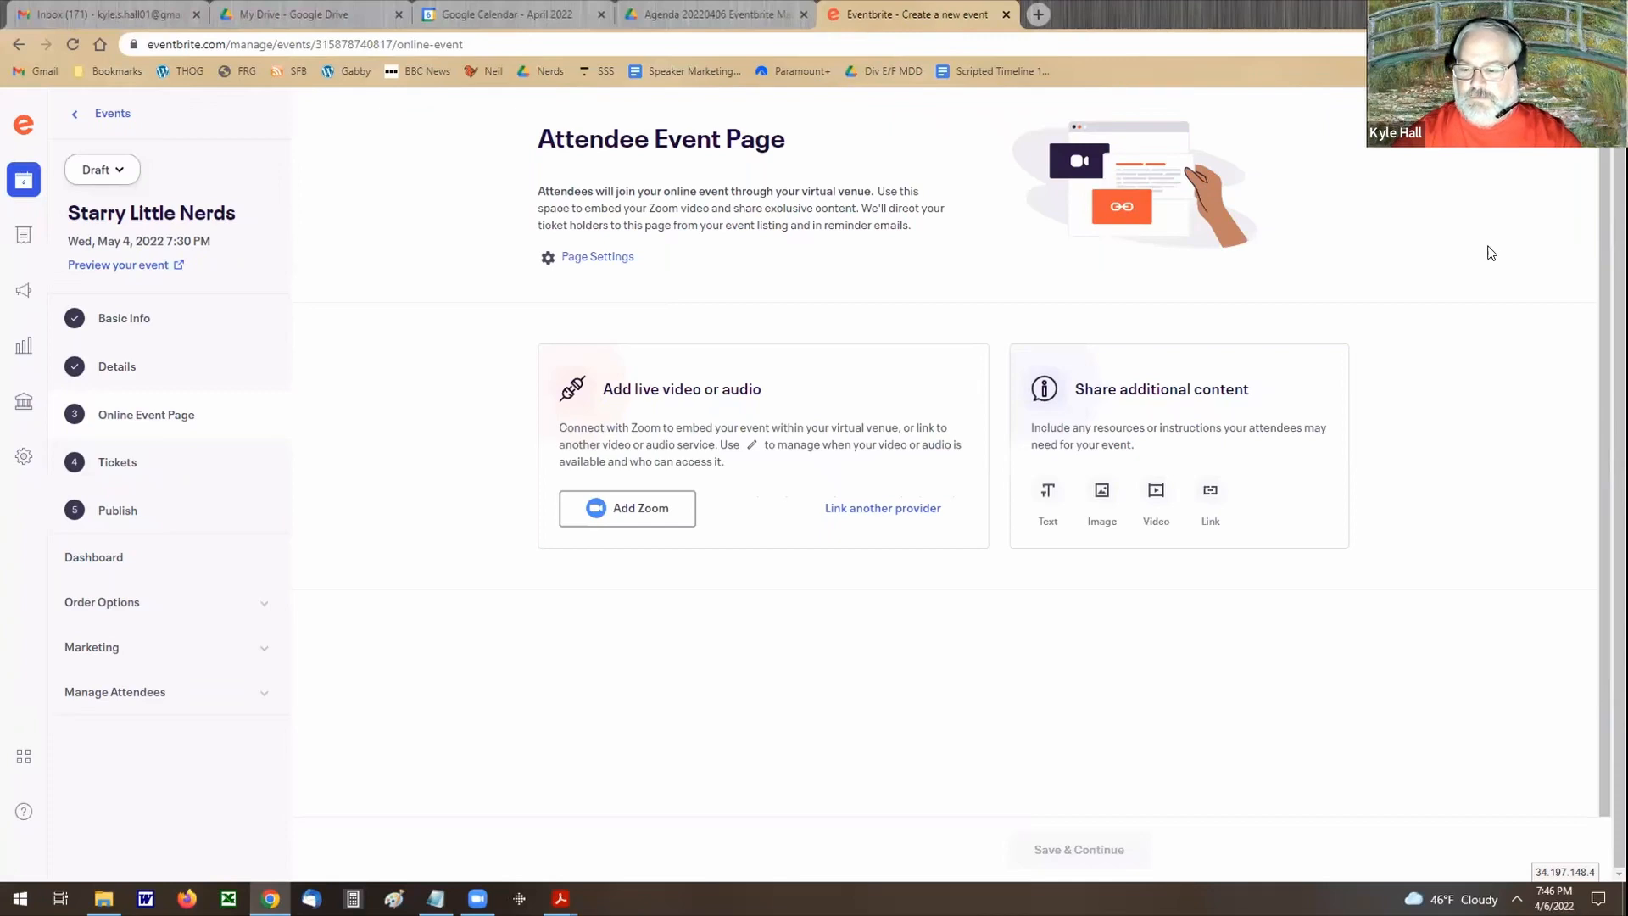
Step: Disable the Attendee Event Page in the online event's page settings and apply the change
left_click(136, 419)
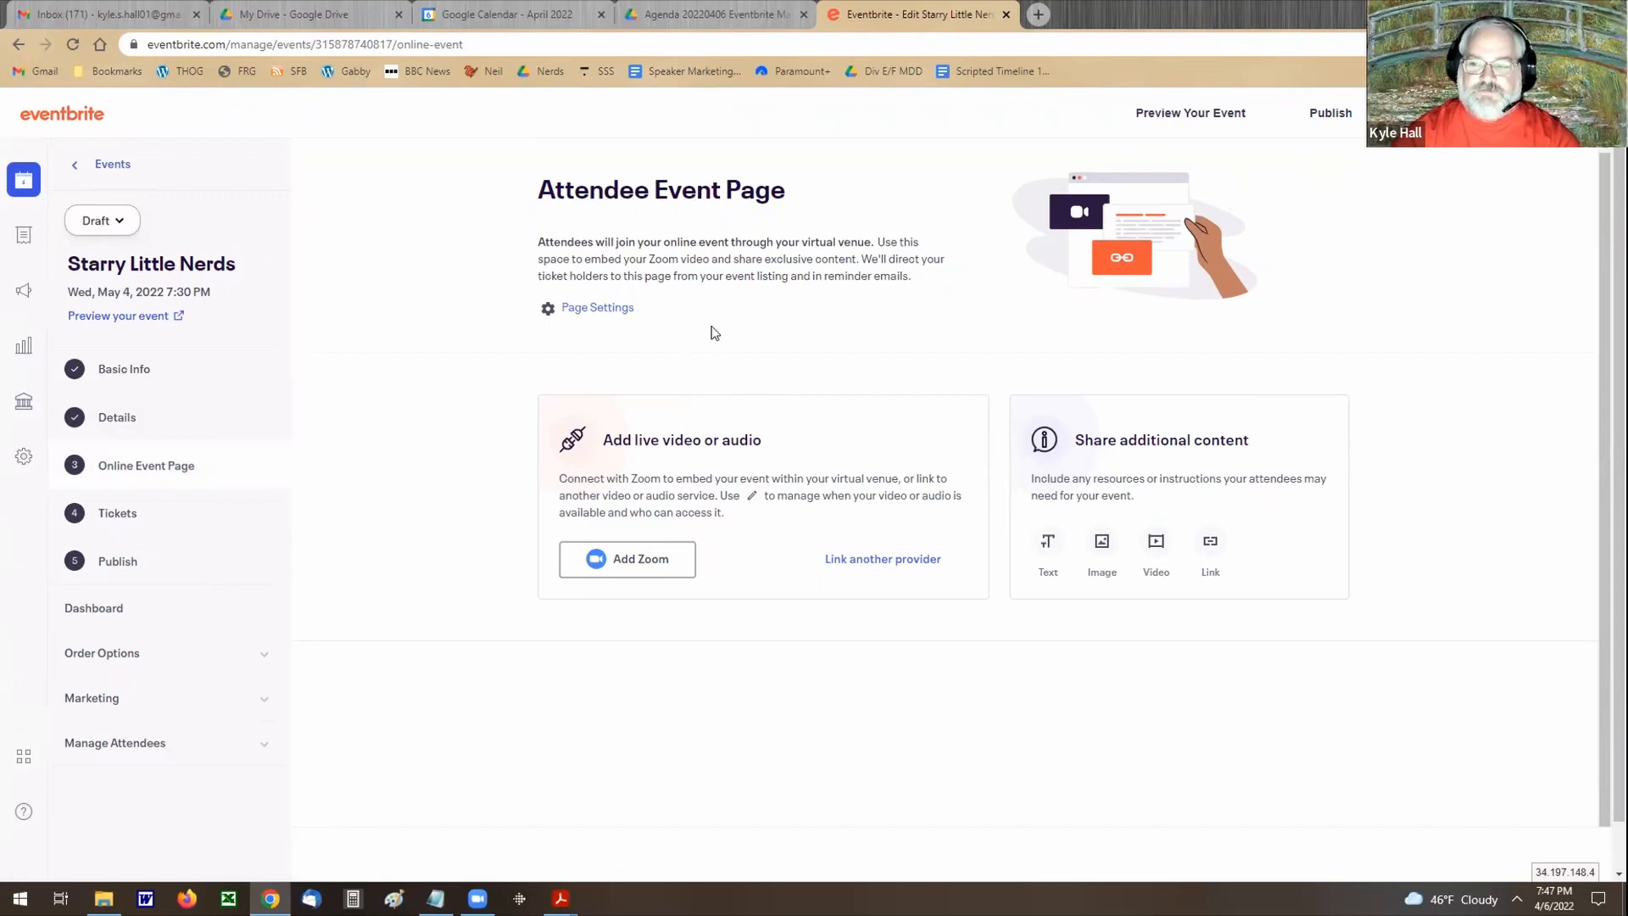
left_click(596, 310)
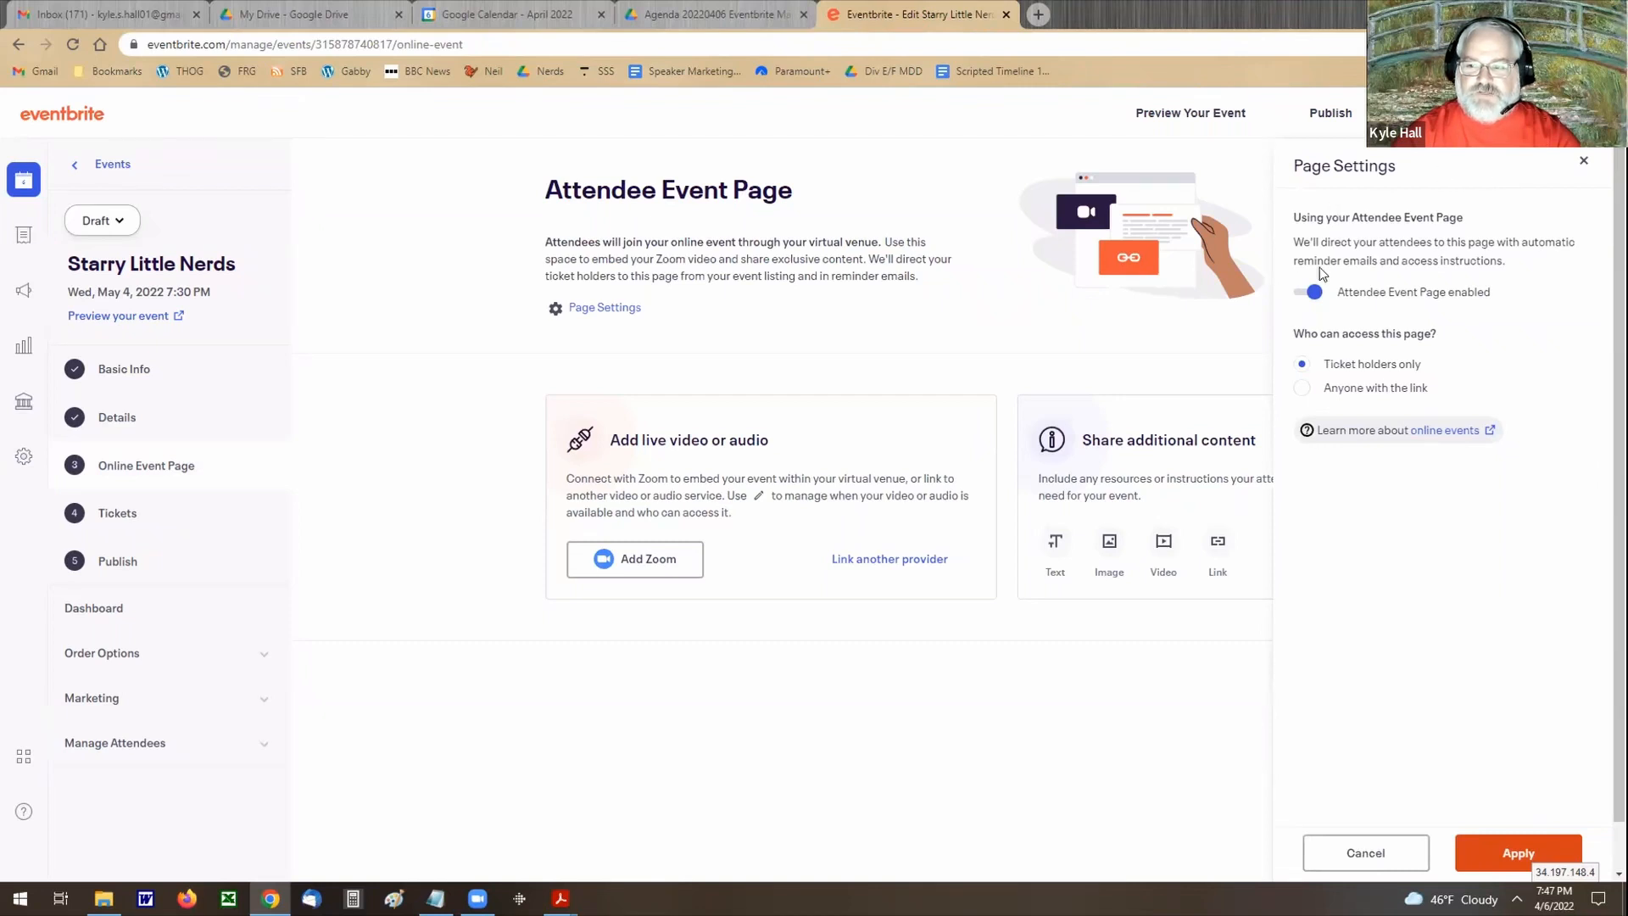
left_click(1296, 297)
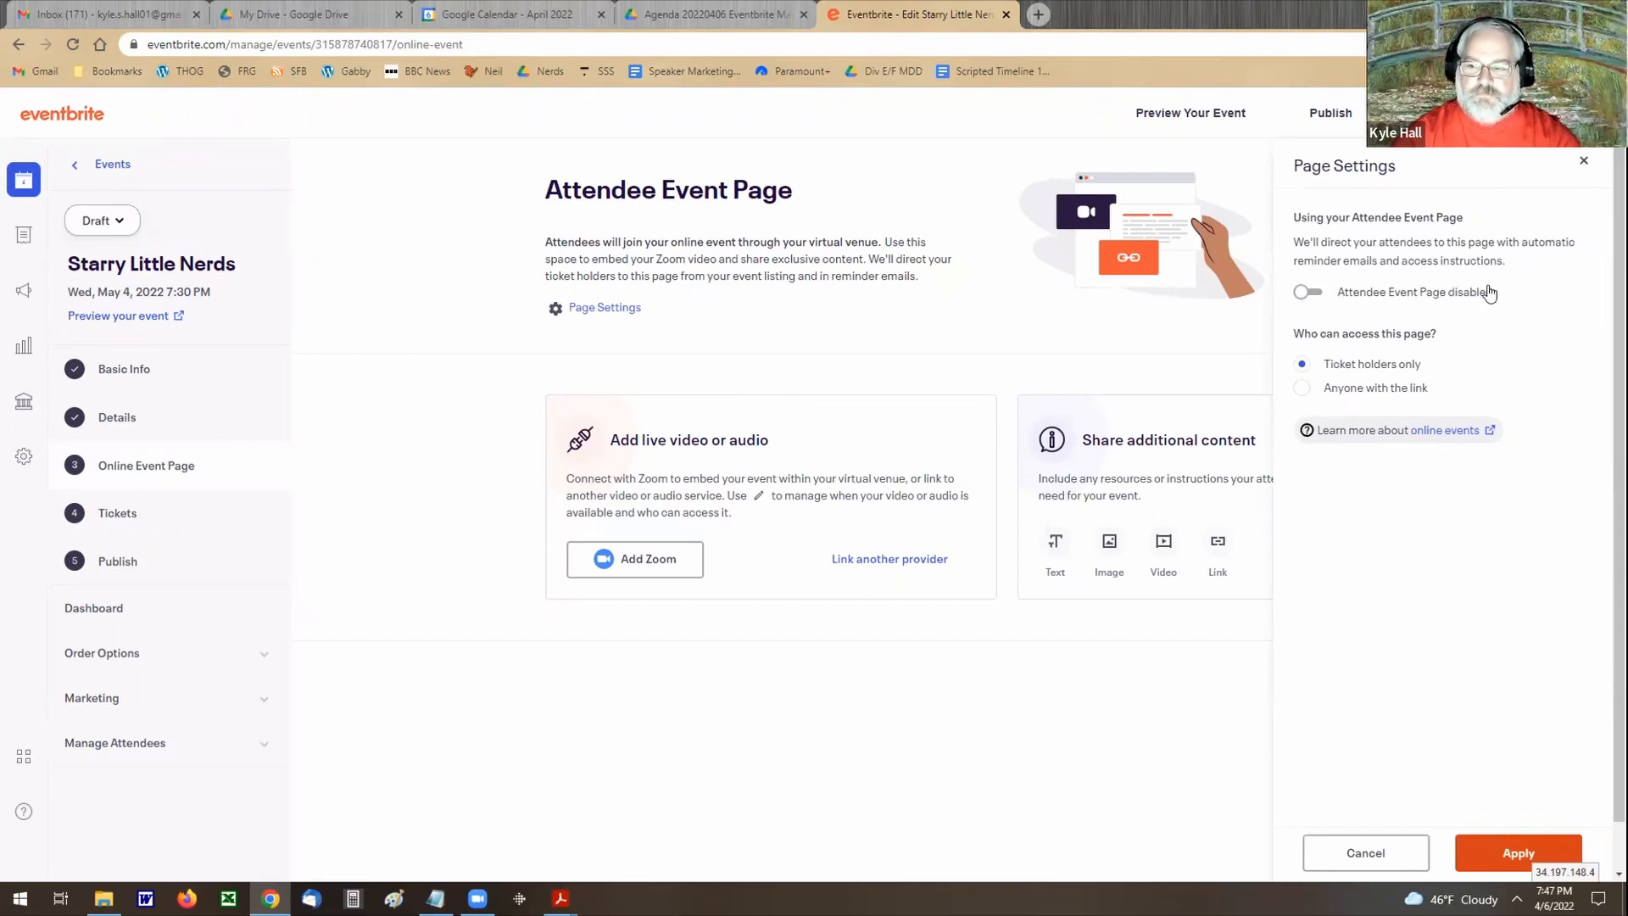
left_click(1308, 294)
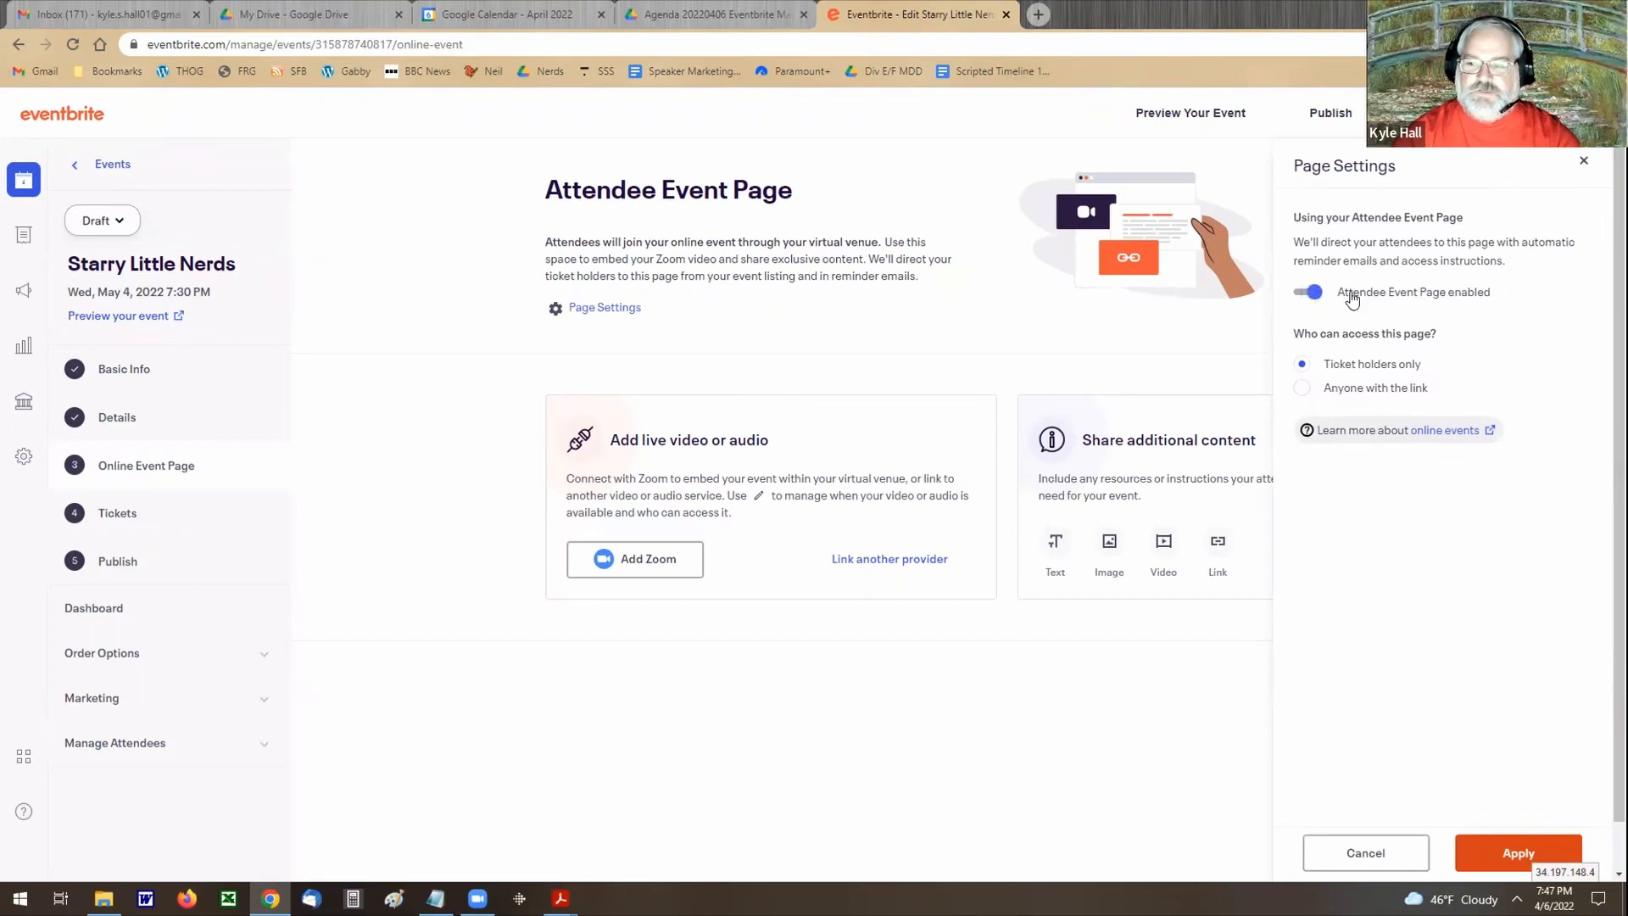
left_click(1306, 293)
left_click(1518, 853)
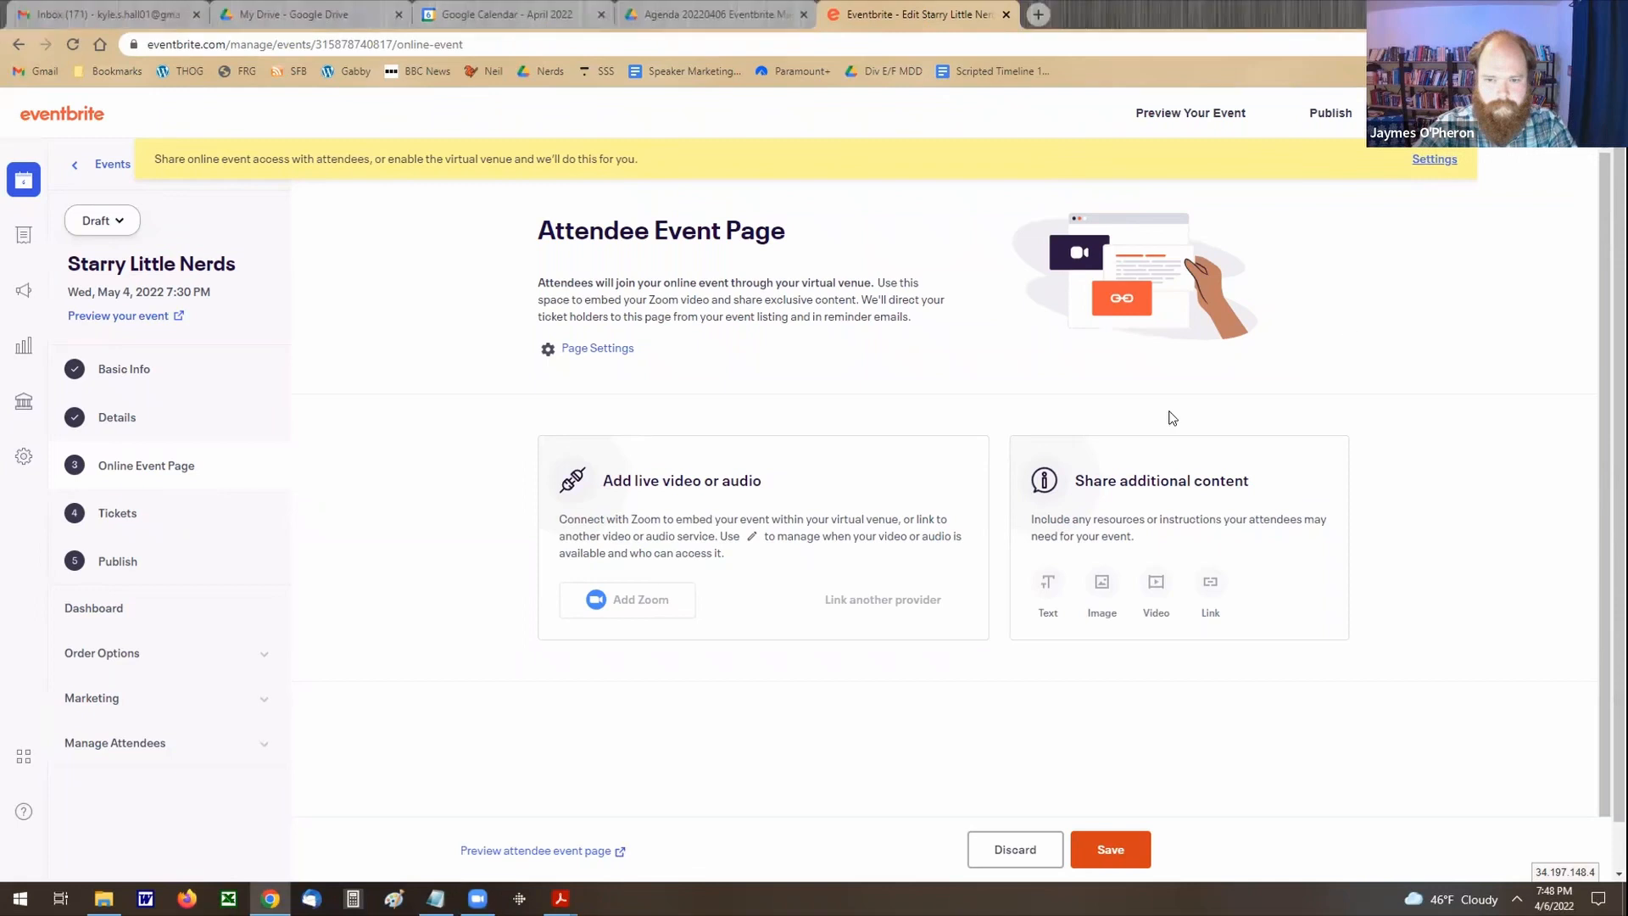
Step: Re-enable the Attendee Event Page in its page settings and apply the change
left_click(598, 349)
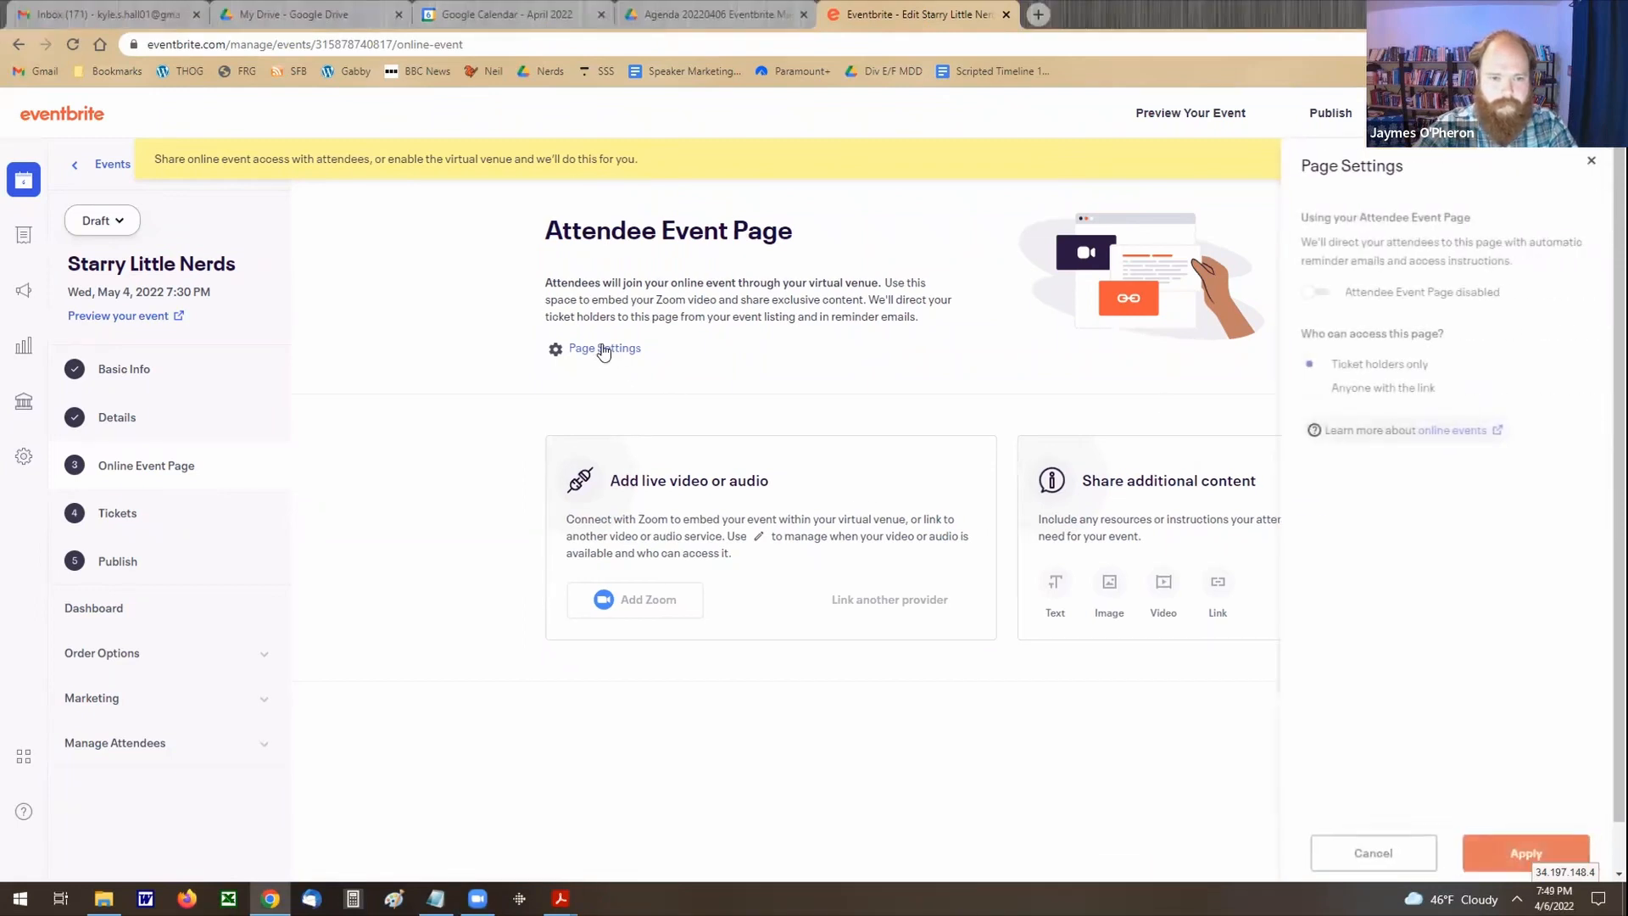
left_click(1307, 294)
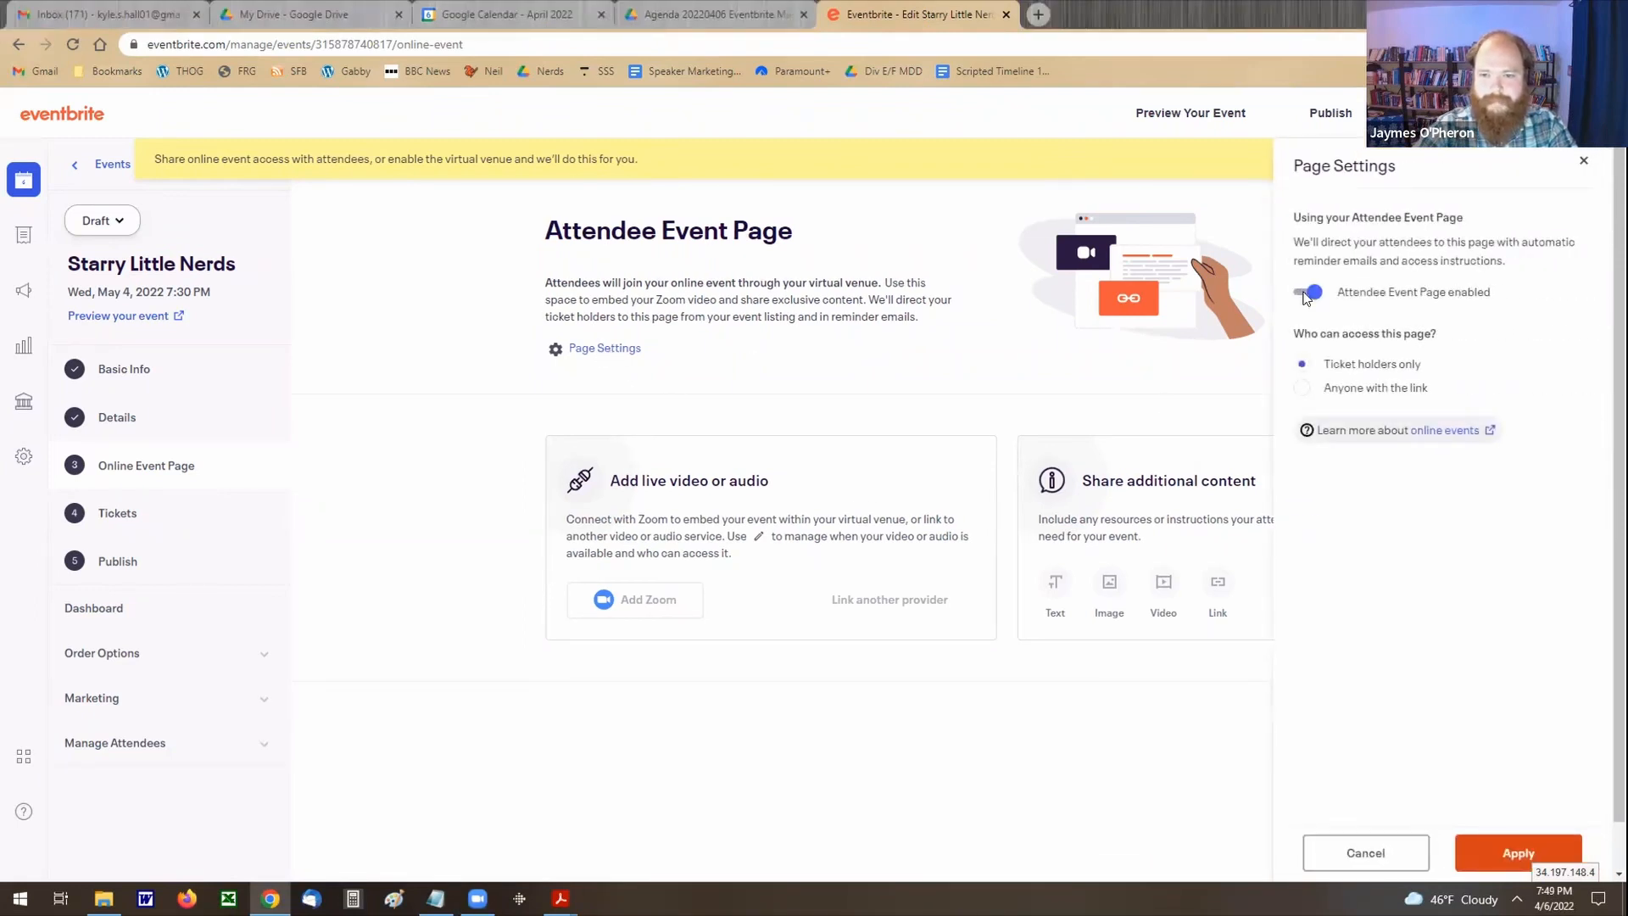
left_click(1514, 853)
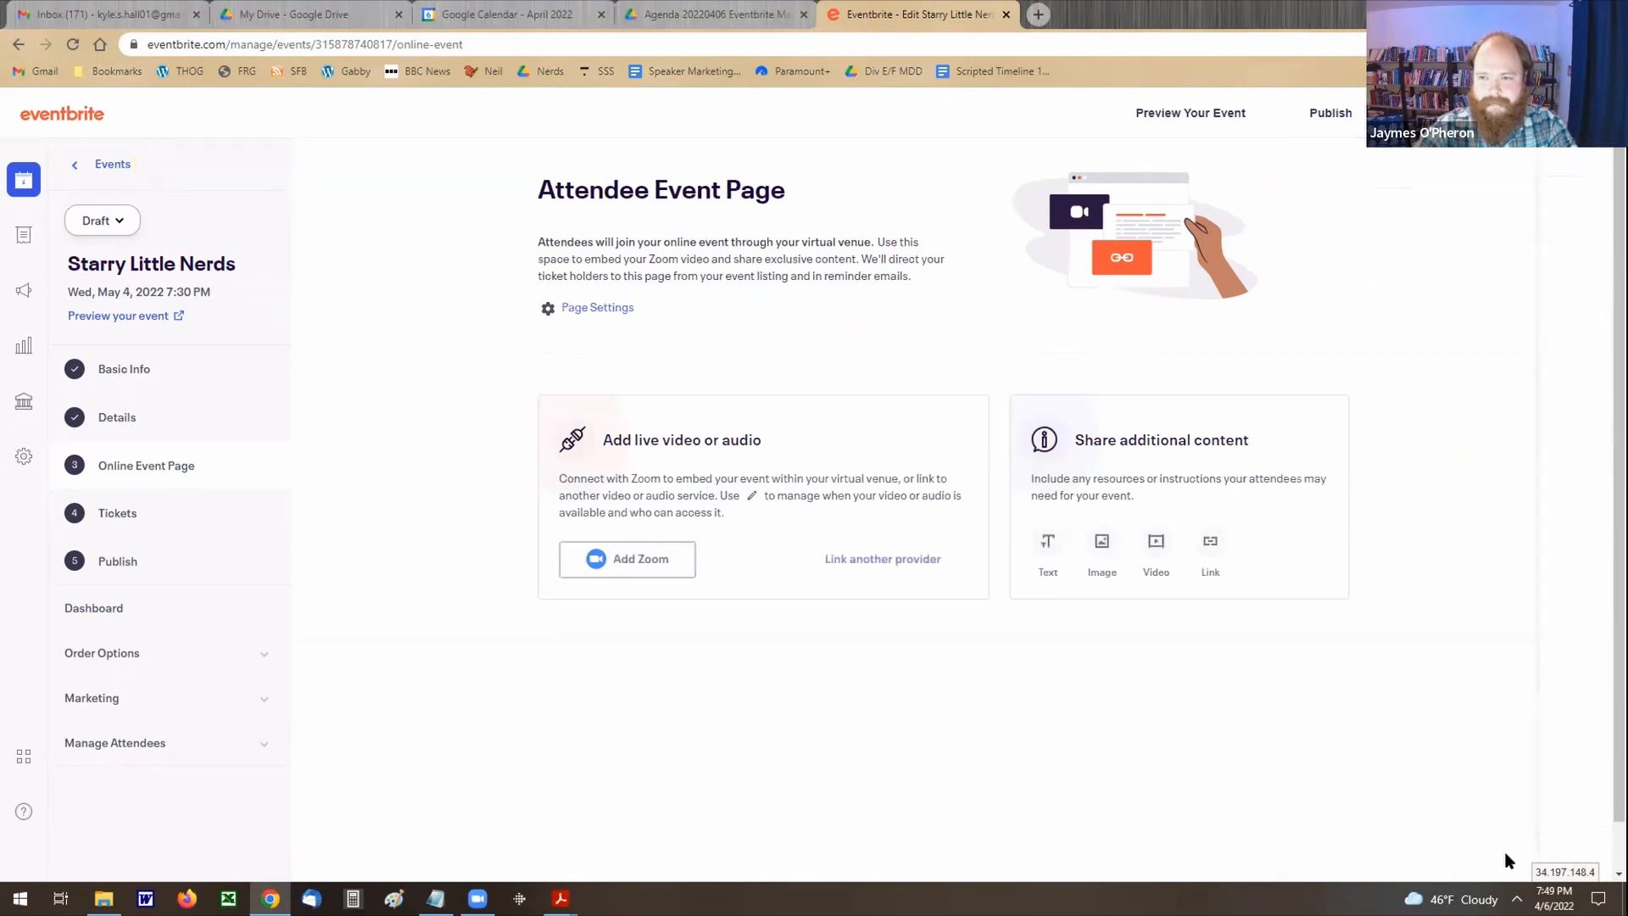
Step: Add a text block reading "Click here to join" to the online event page
left_click(1047, 547)
left_click(773, 614)
type("Click here to join")
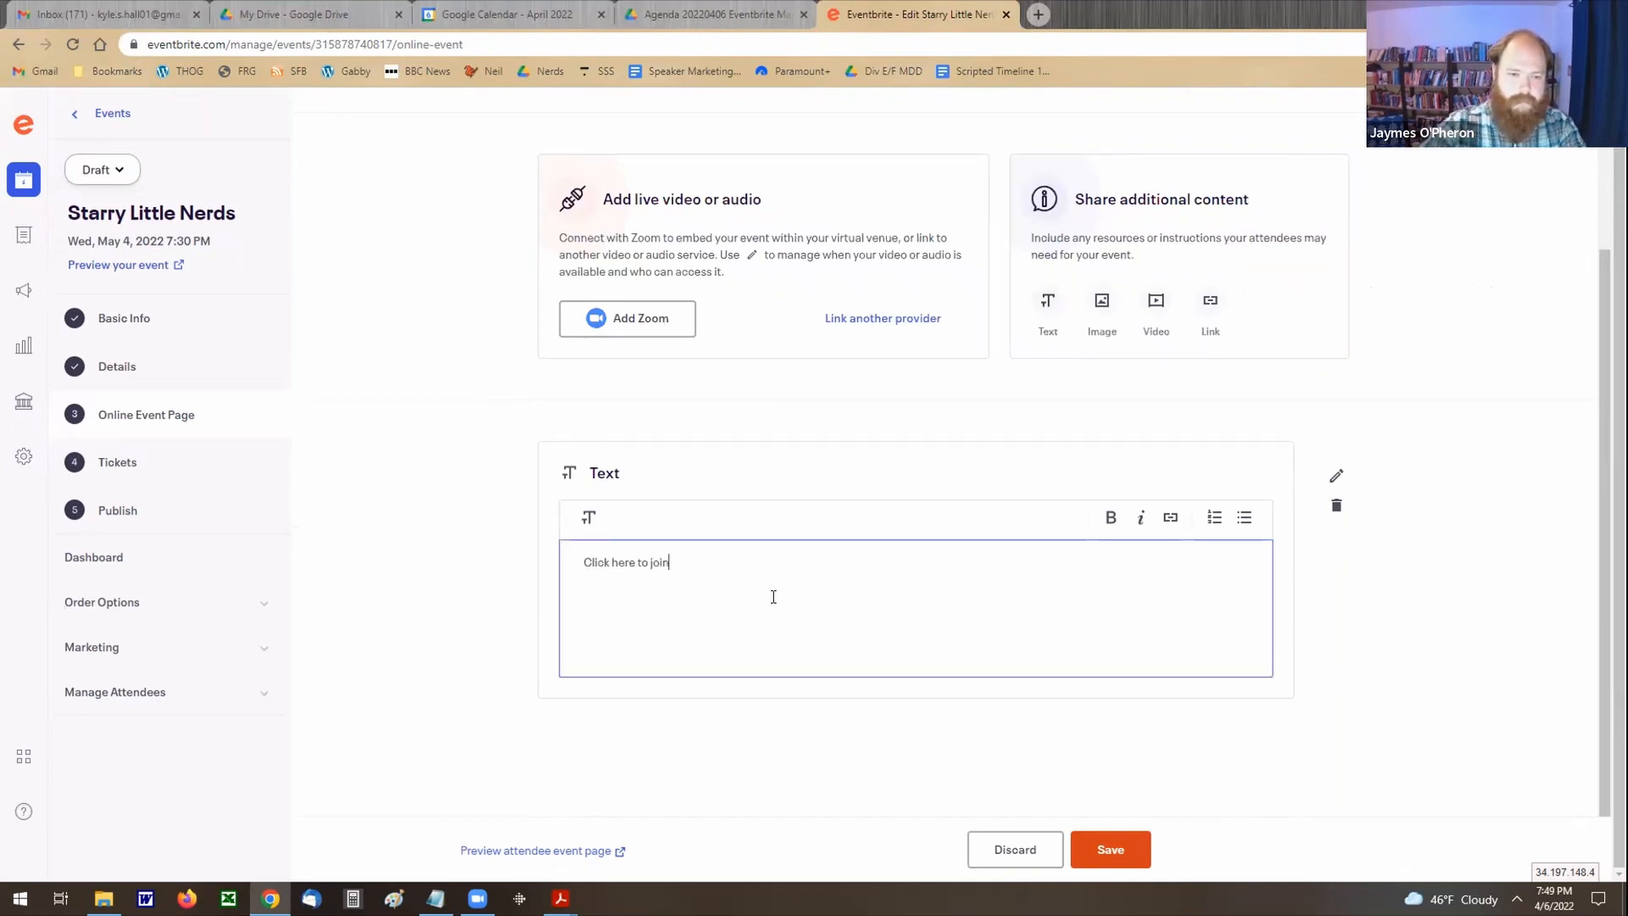
left_click_drag(759, 594, 584, 559)
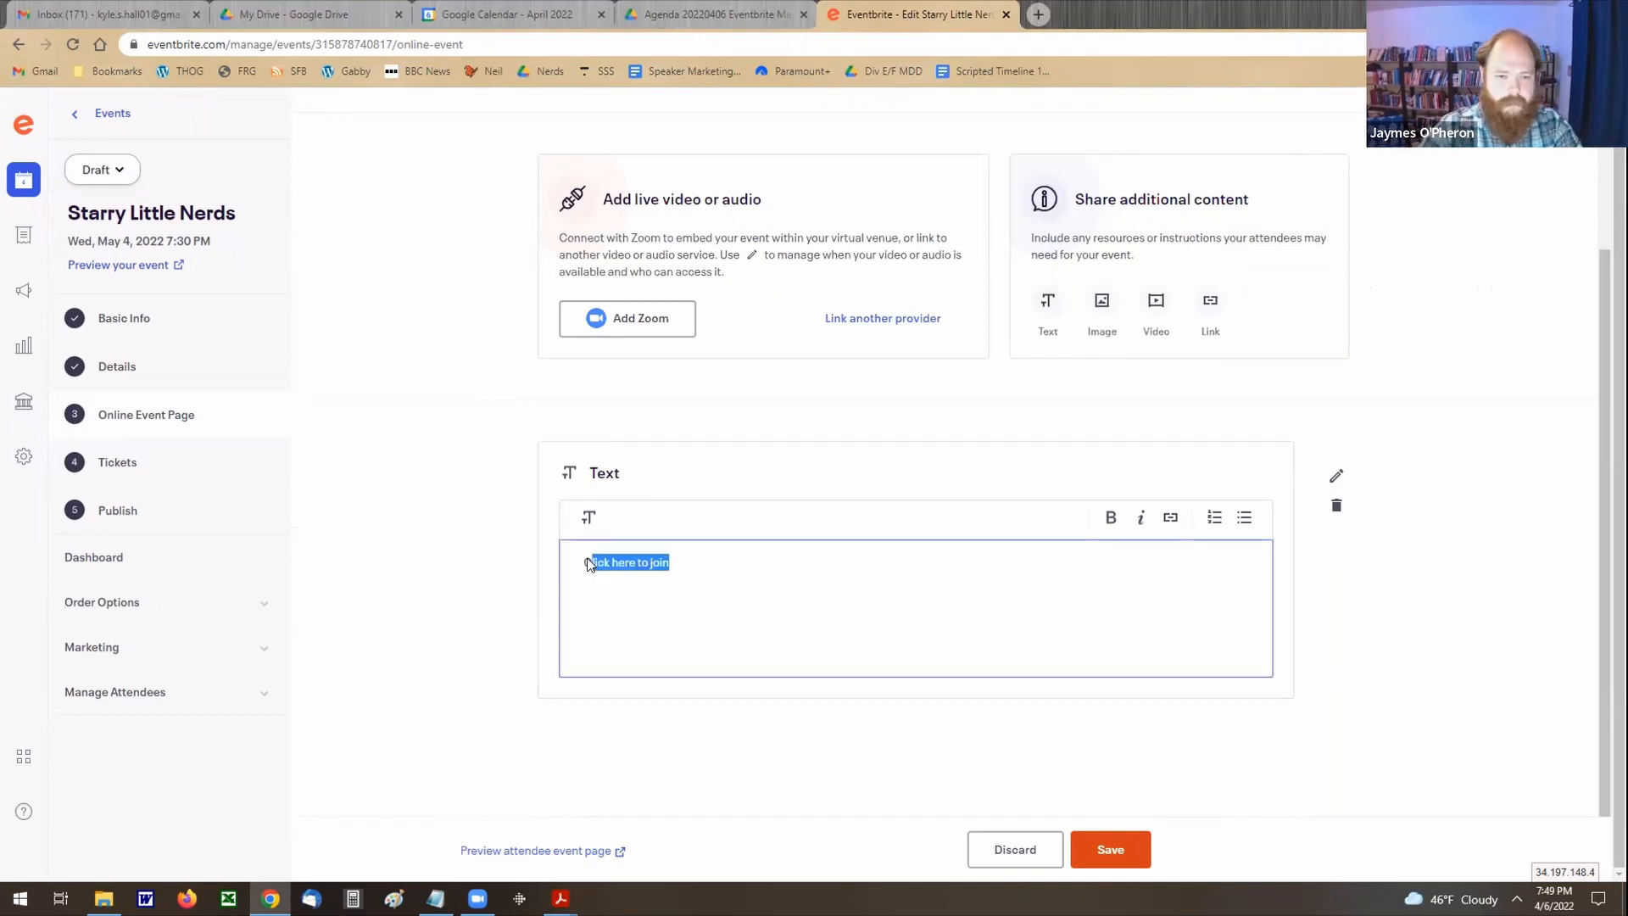
left_click(1170, 519)
left_click(664, 383)
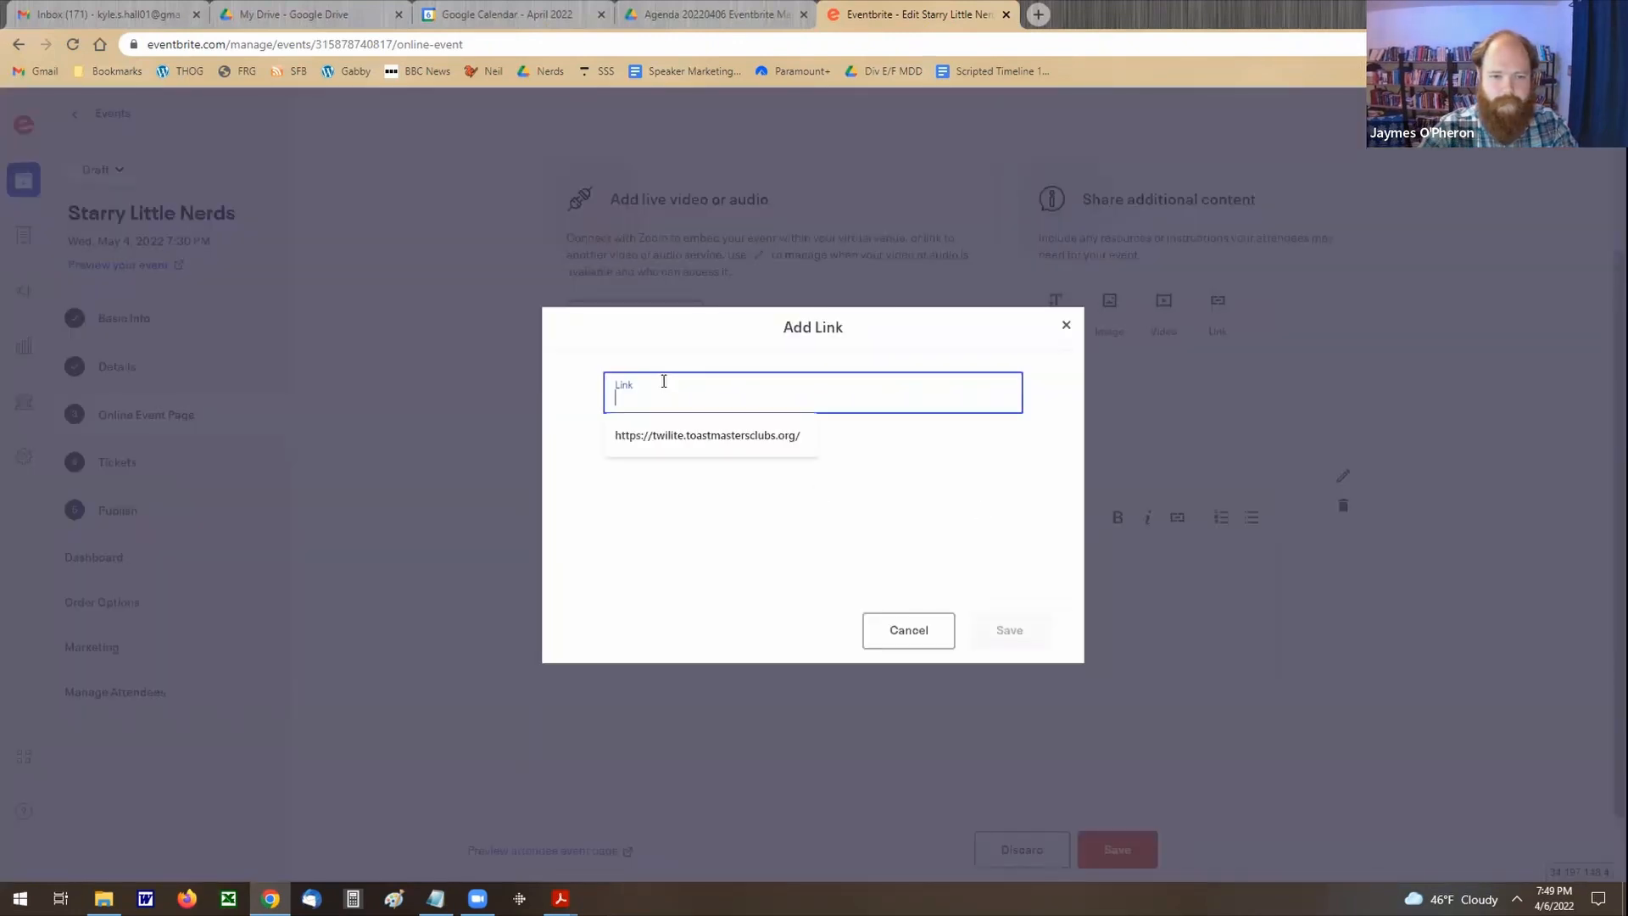
left_click(1066, 325)
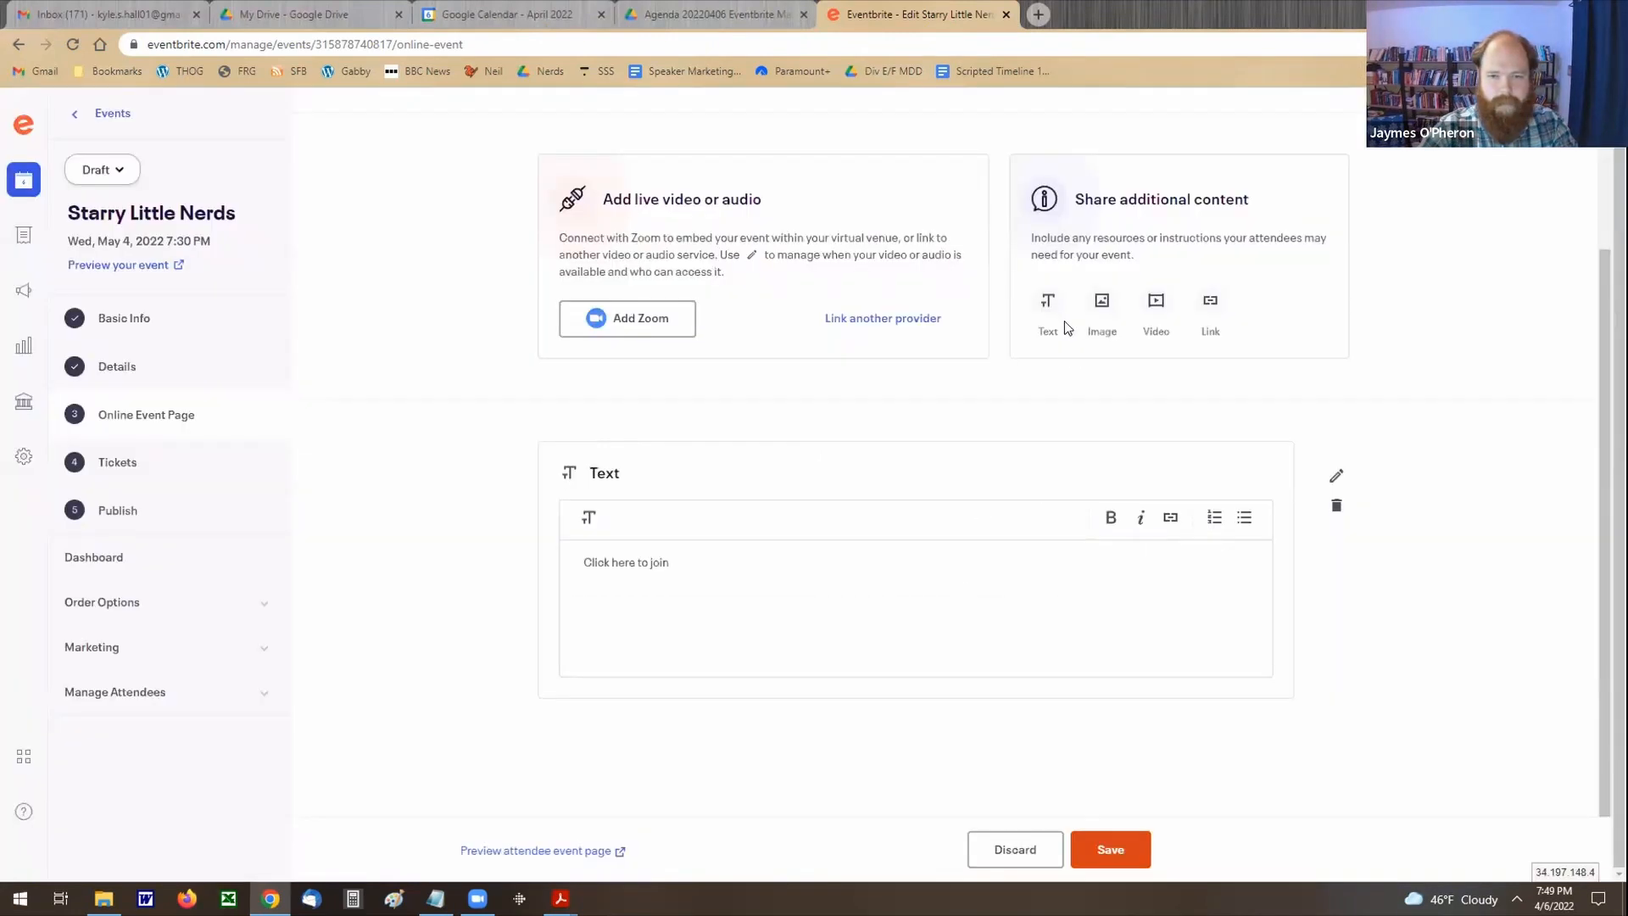
Step: Add a link block titled "Join Now!" below the text block on the attendee event page, leaving its URL empty
left_click(1210, 302)
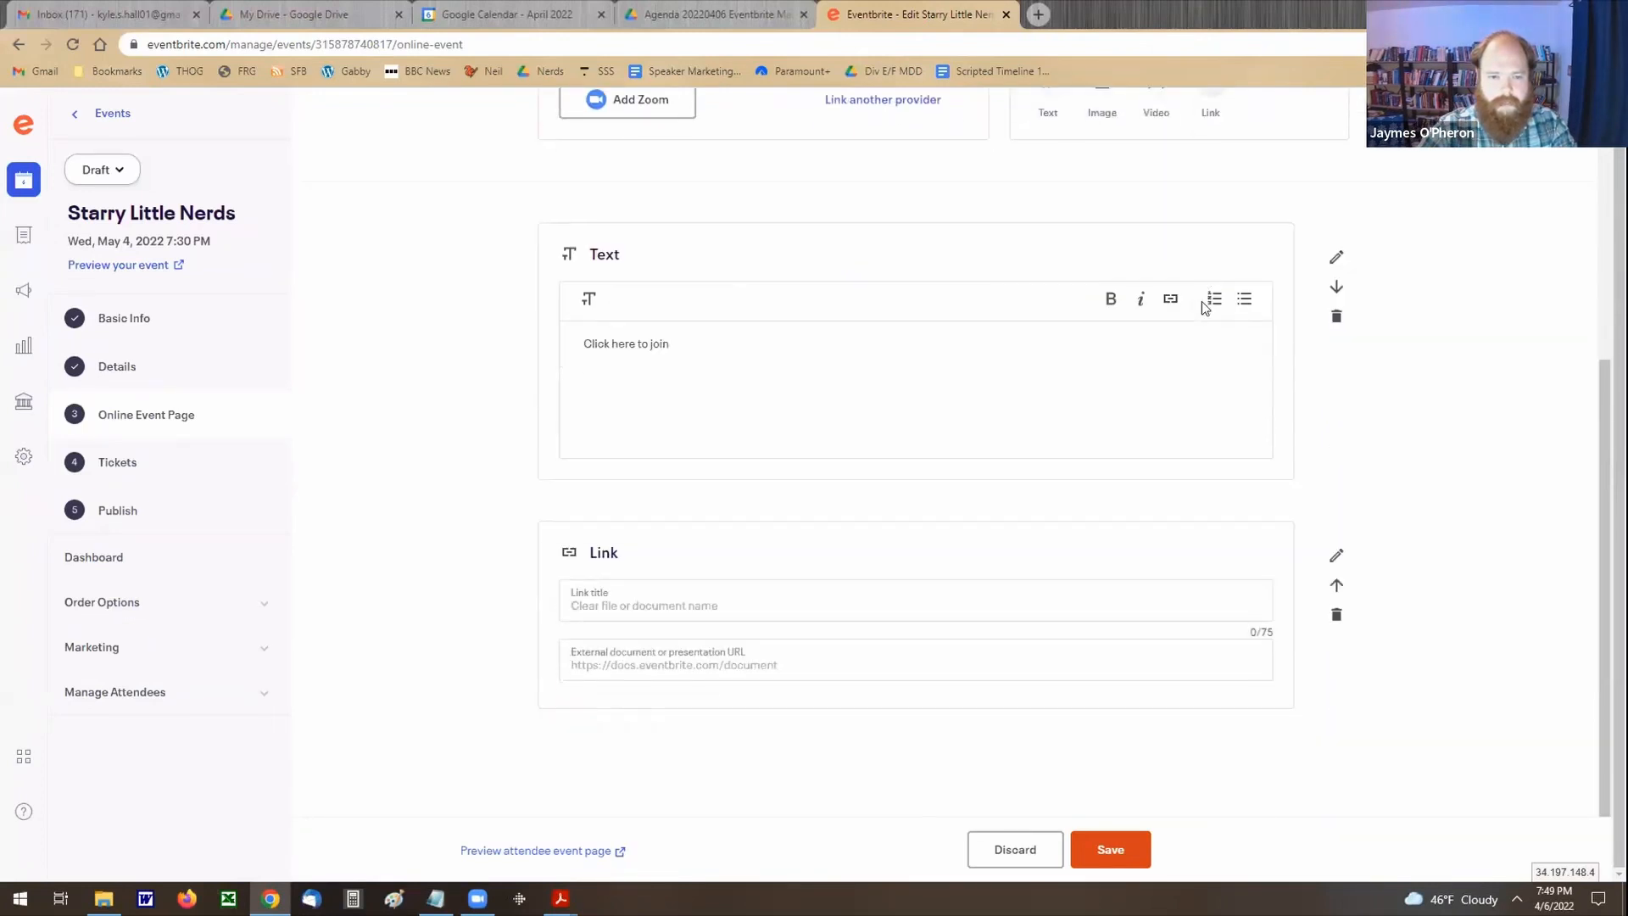
left_click(639, 586)
type("K")
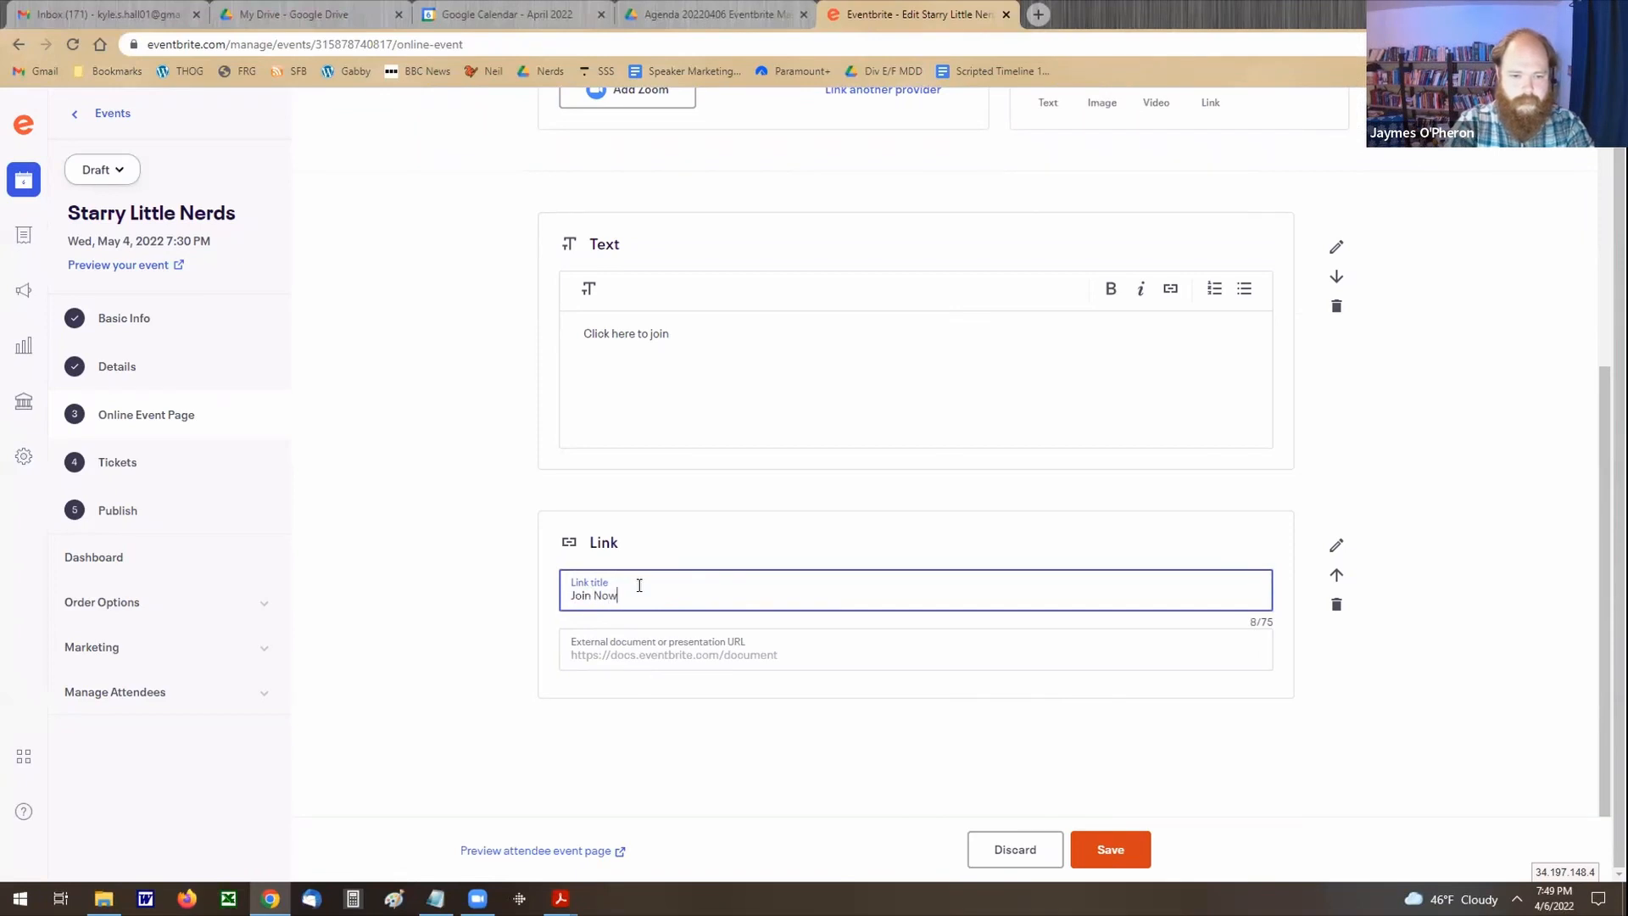
left_click(803, 642)
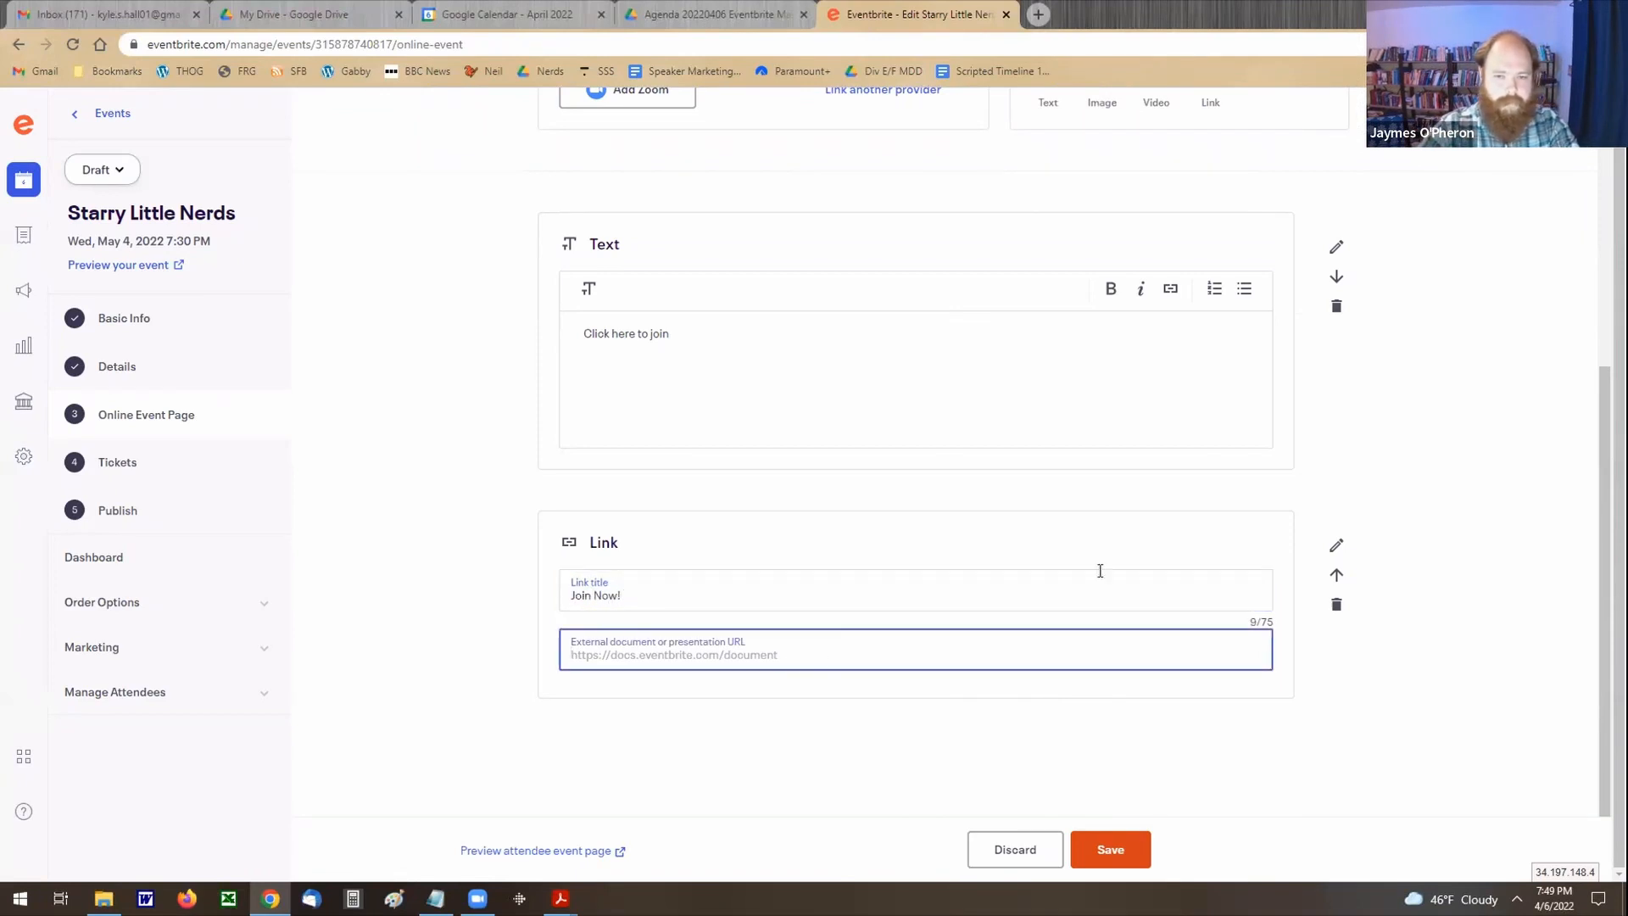
scroll(1430, 490, "up", 2)
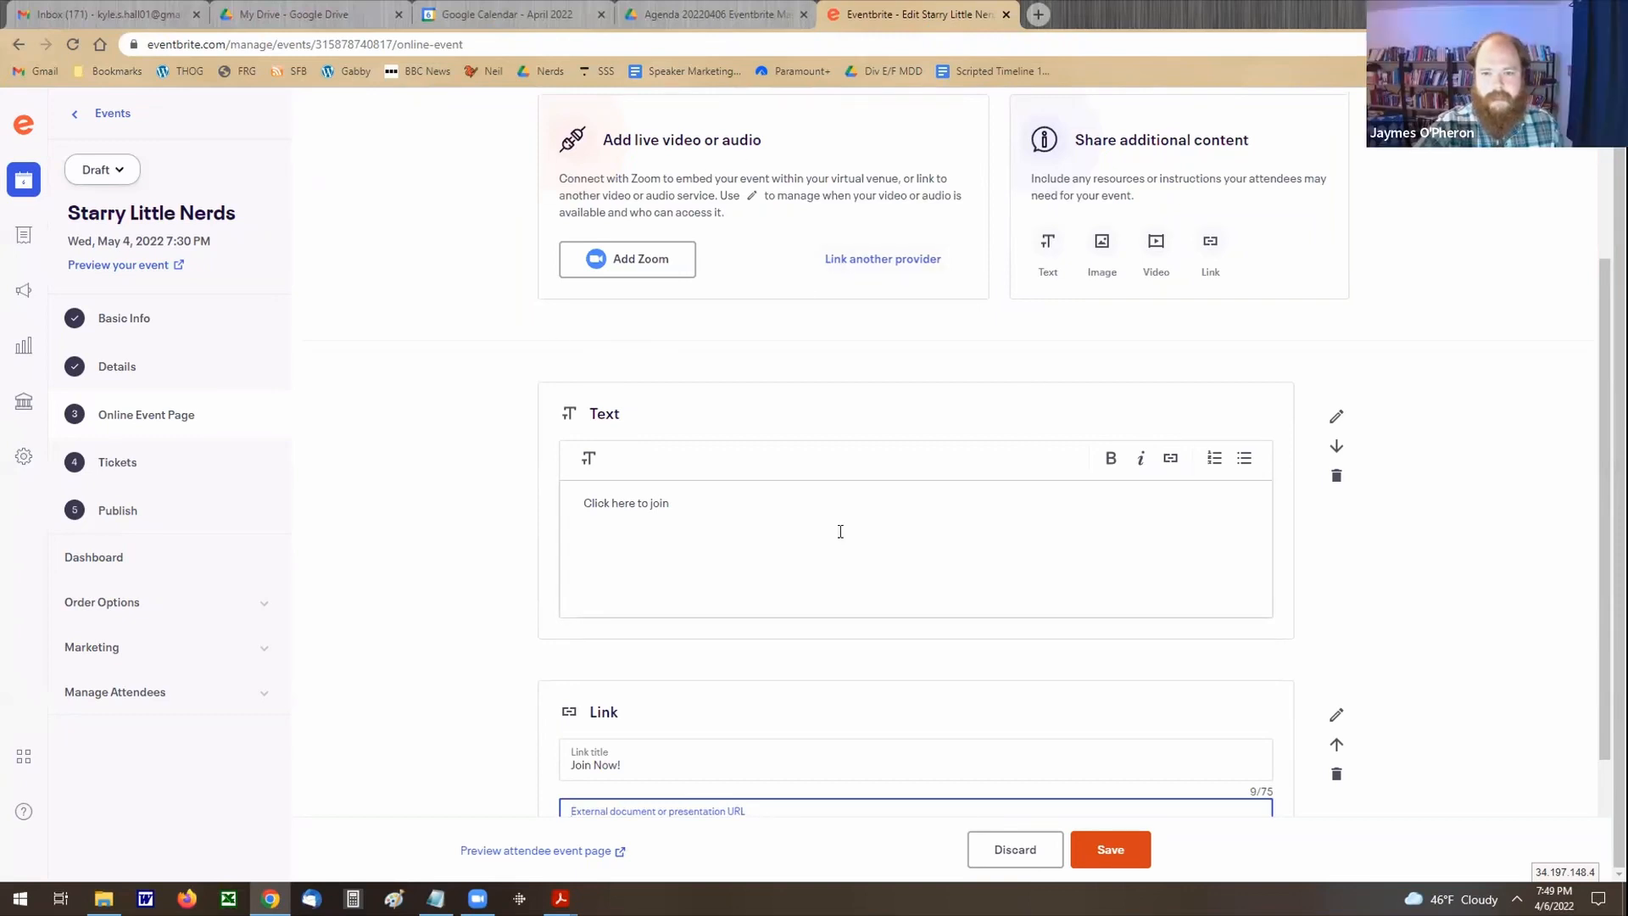
scroll(1484, 433, "down", 2)
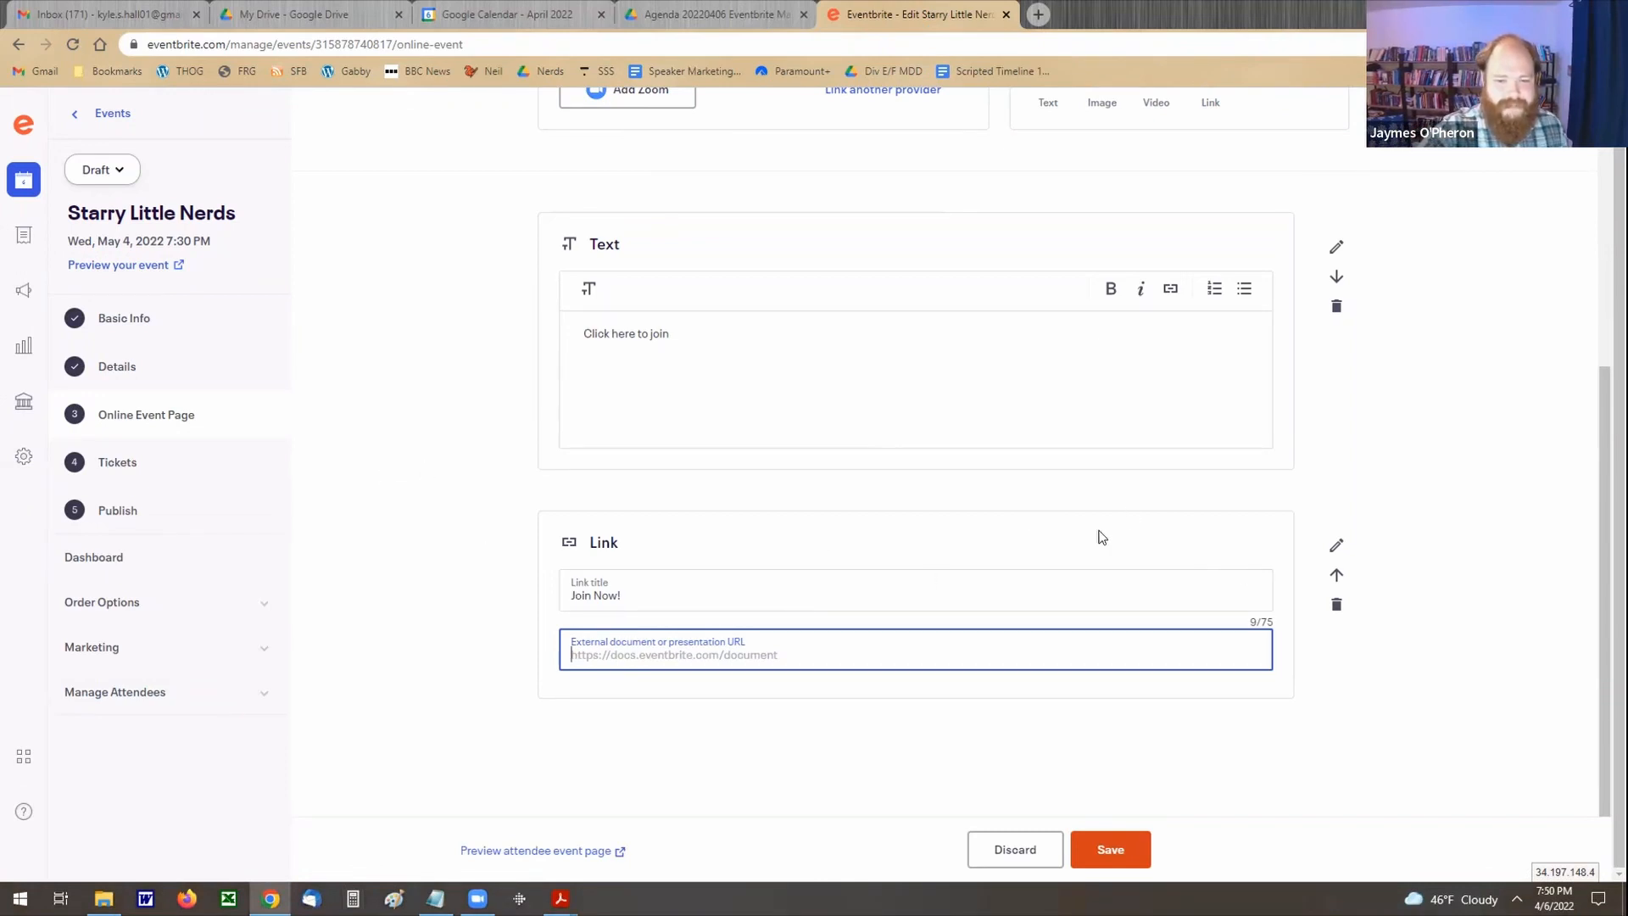
left_click(1096, 59)
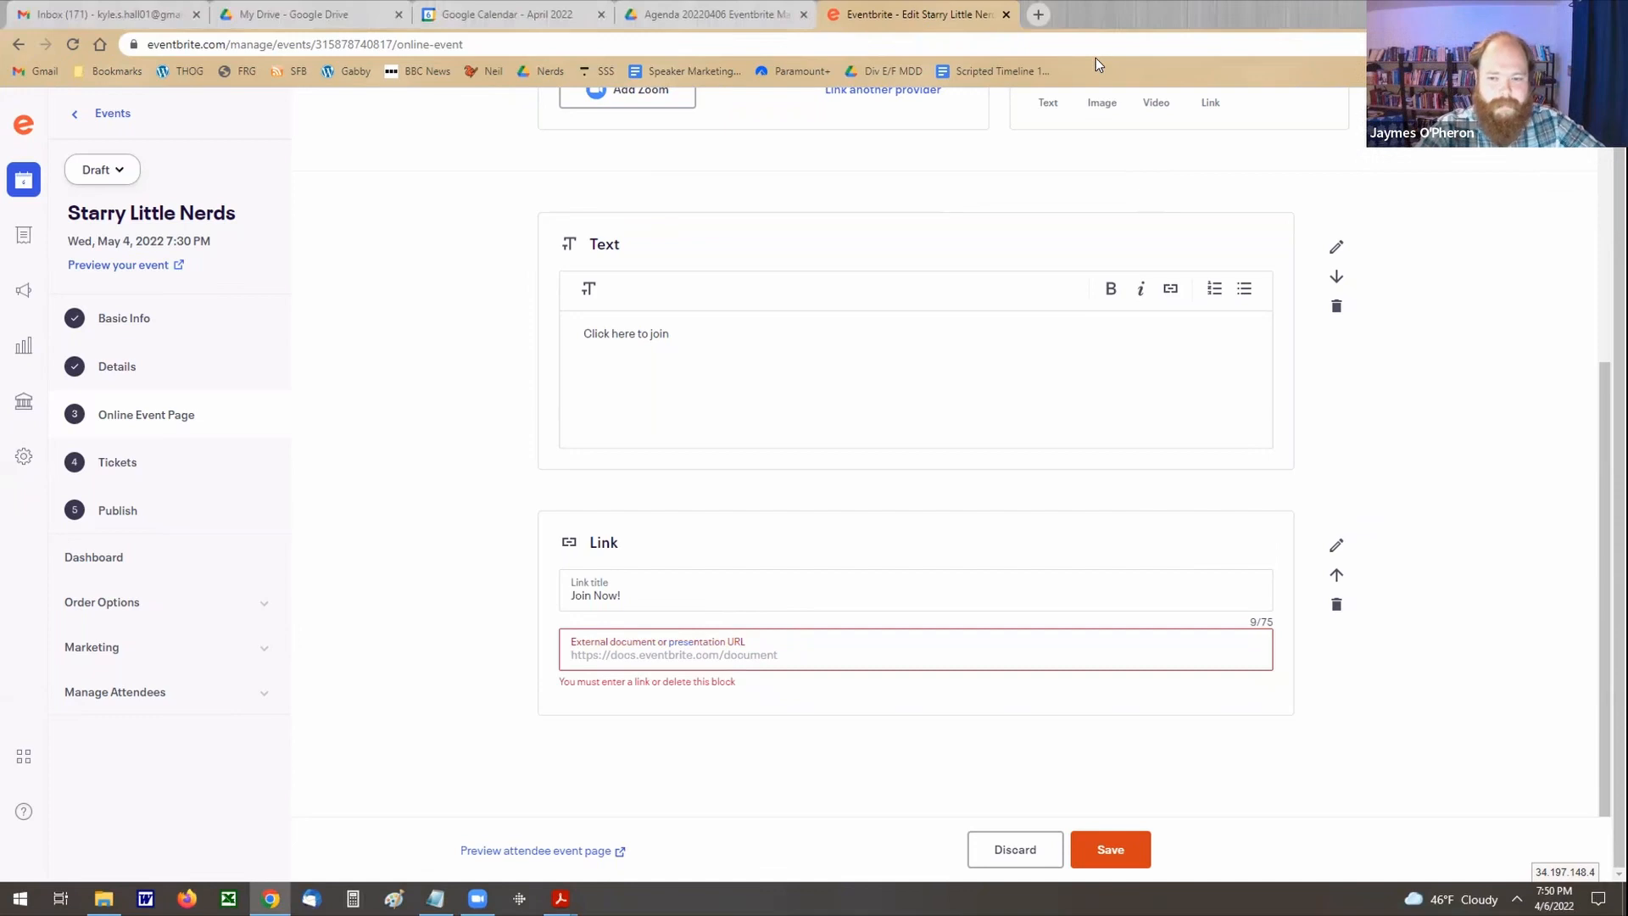
Step: Delete the link block and the "Click here to join" text block from the attendee event page
left_click(1337, 604)
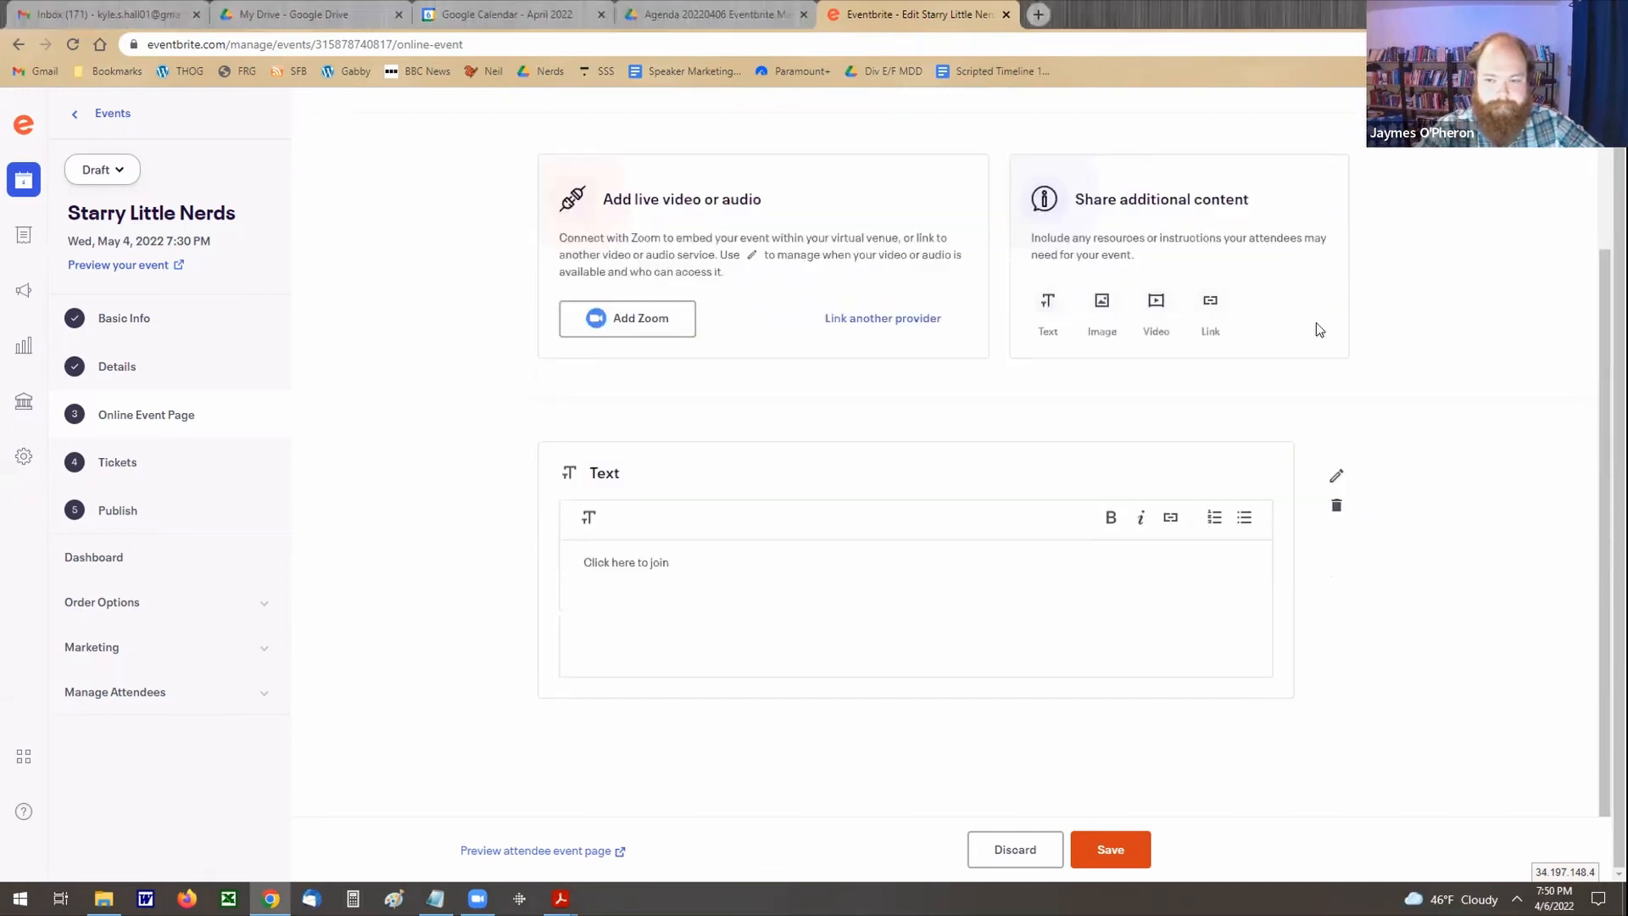
left_click(1334, 507)
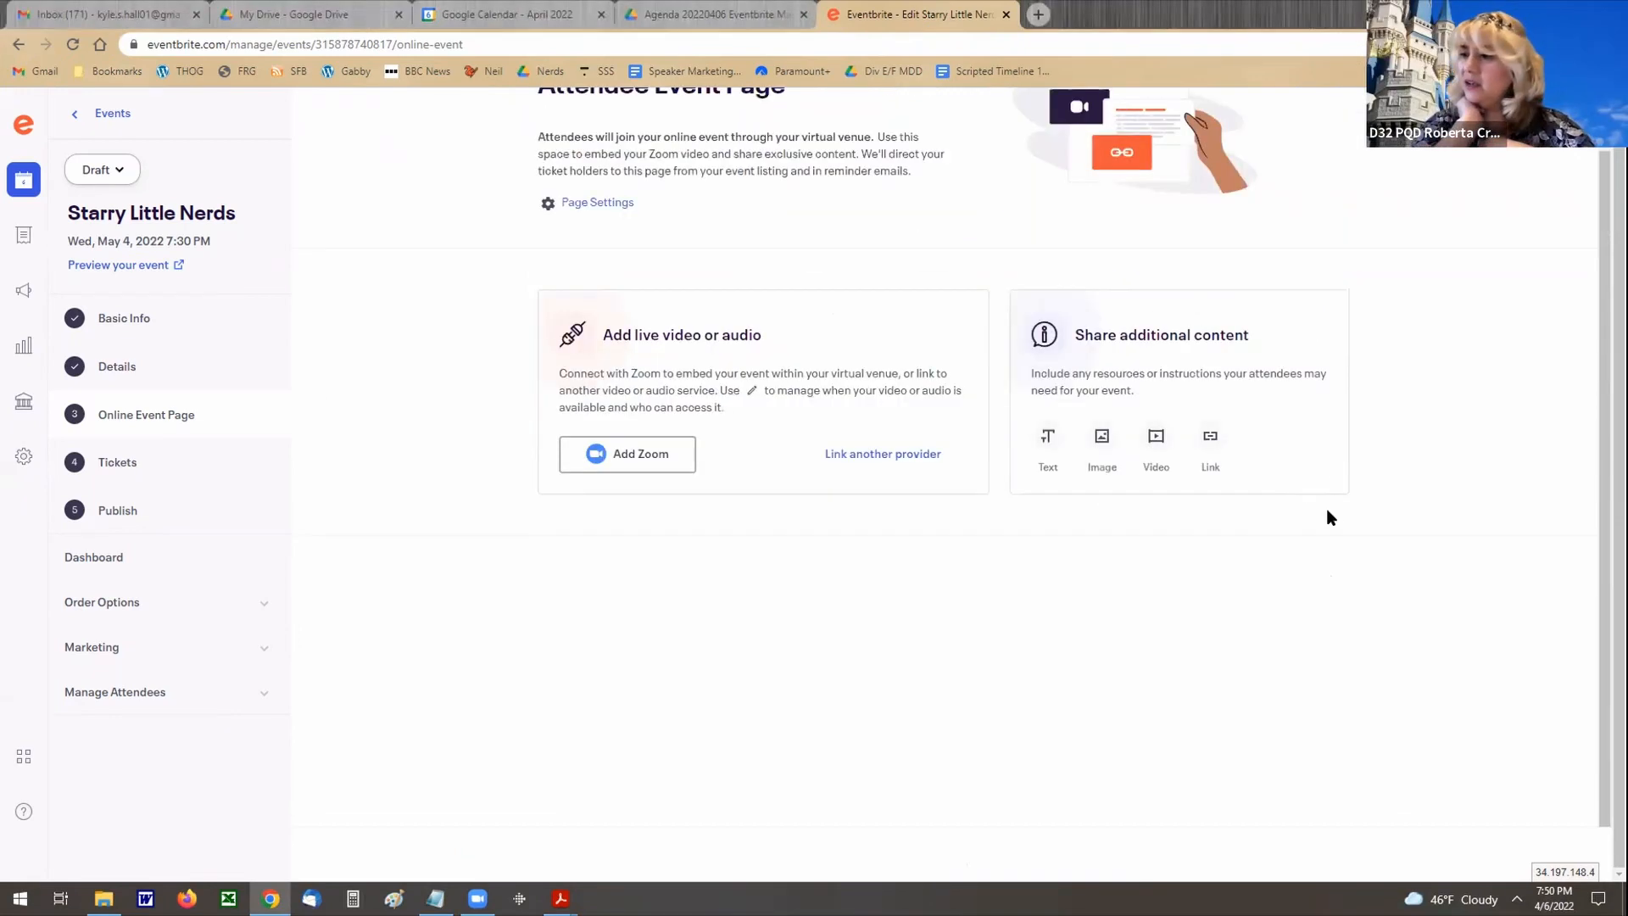
left_click(789, 52)
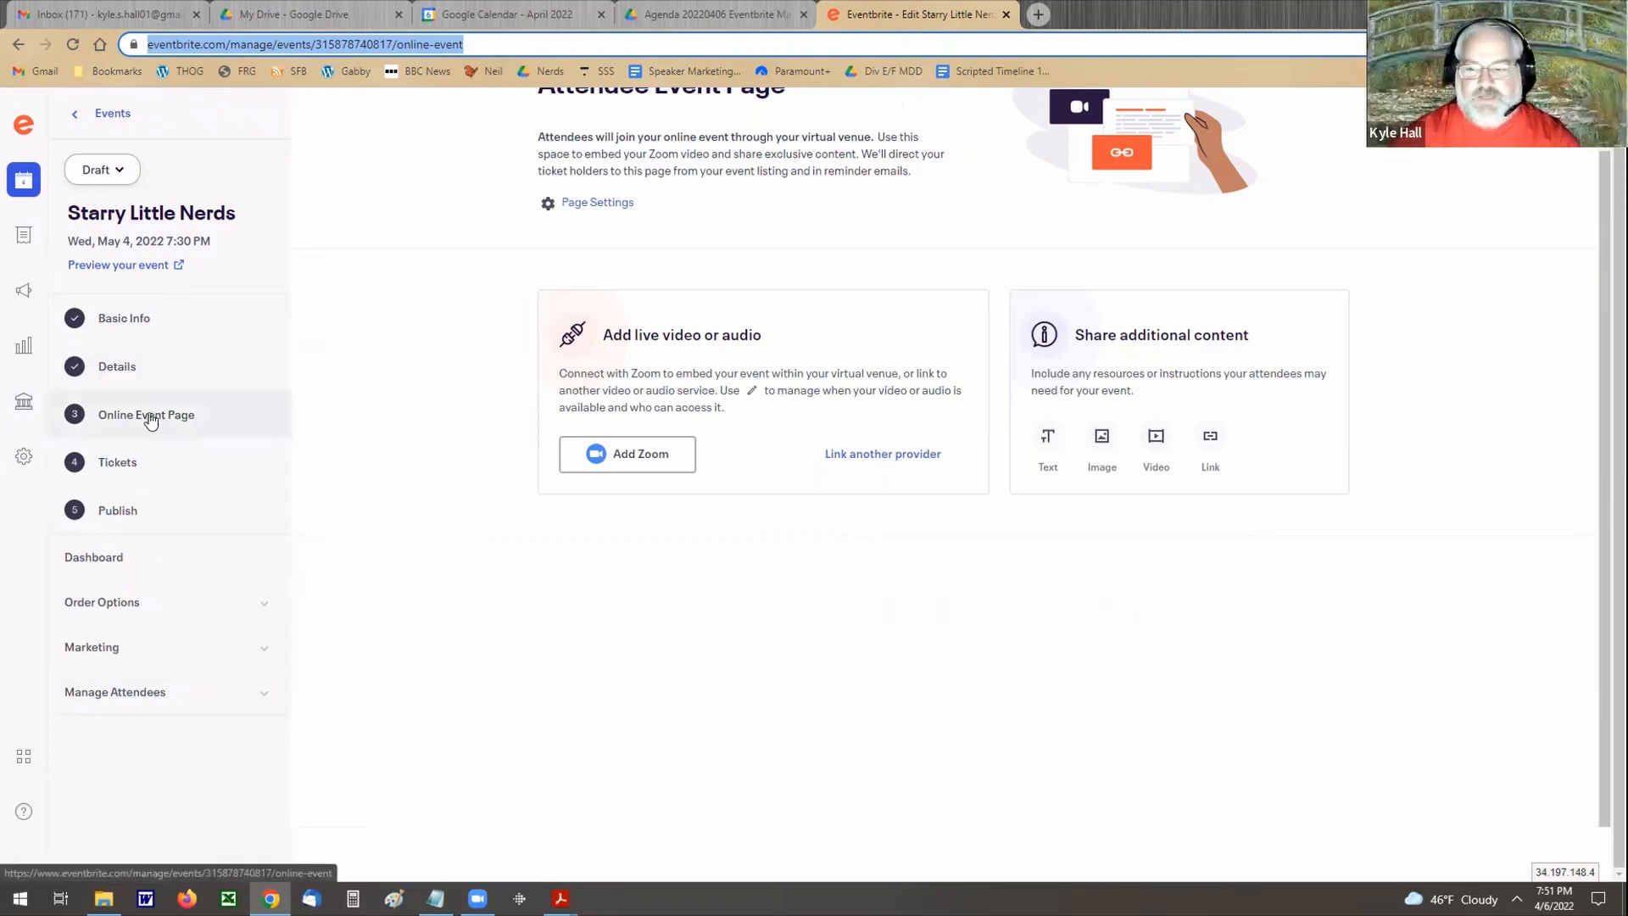
Step: Start a new free General Admission ticket for the event with an available quantity of 100
left_click(114, 465)
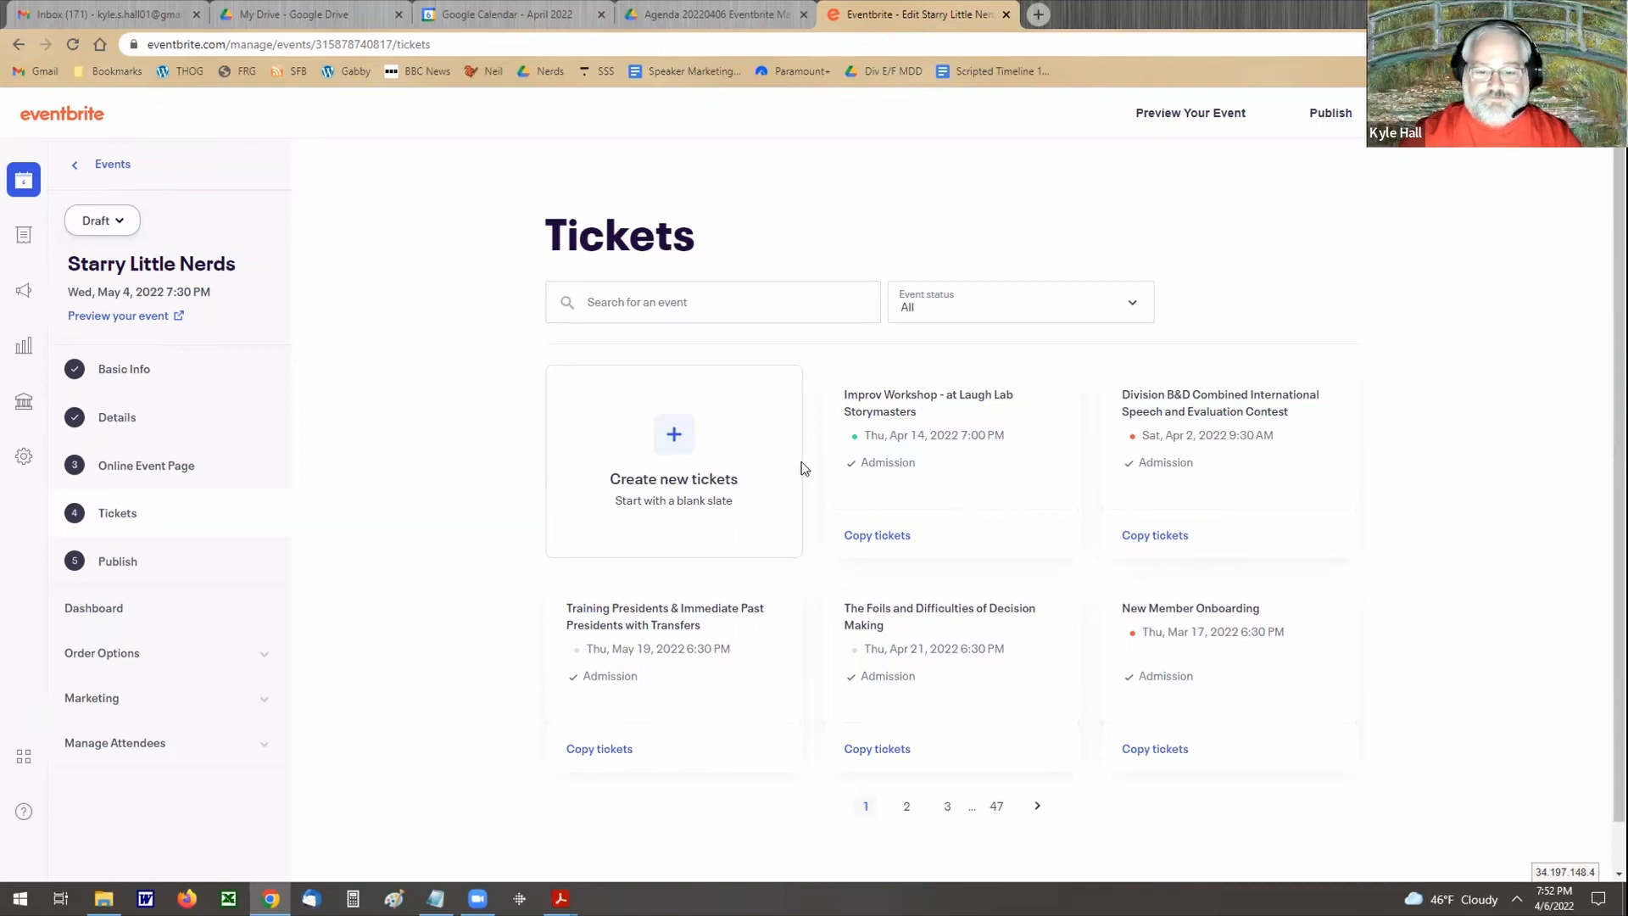
left_click(672, 443)
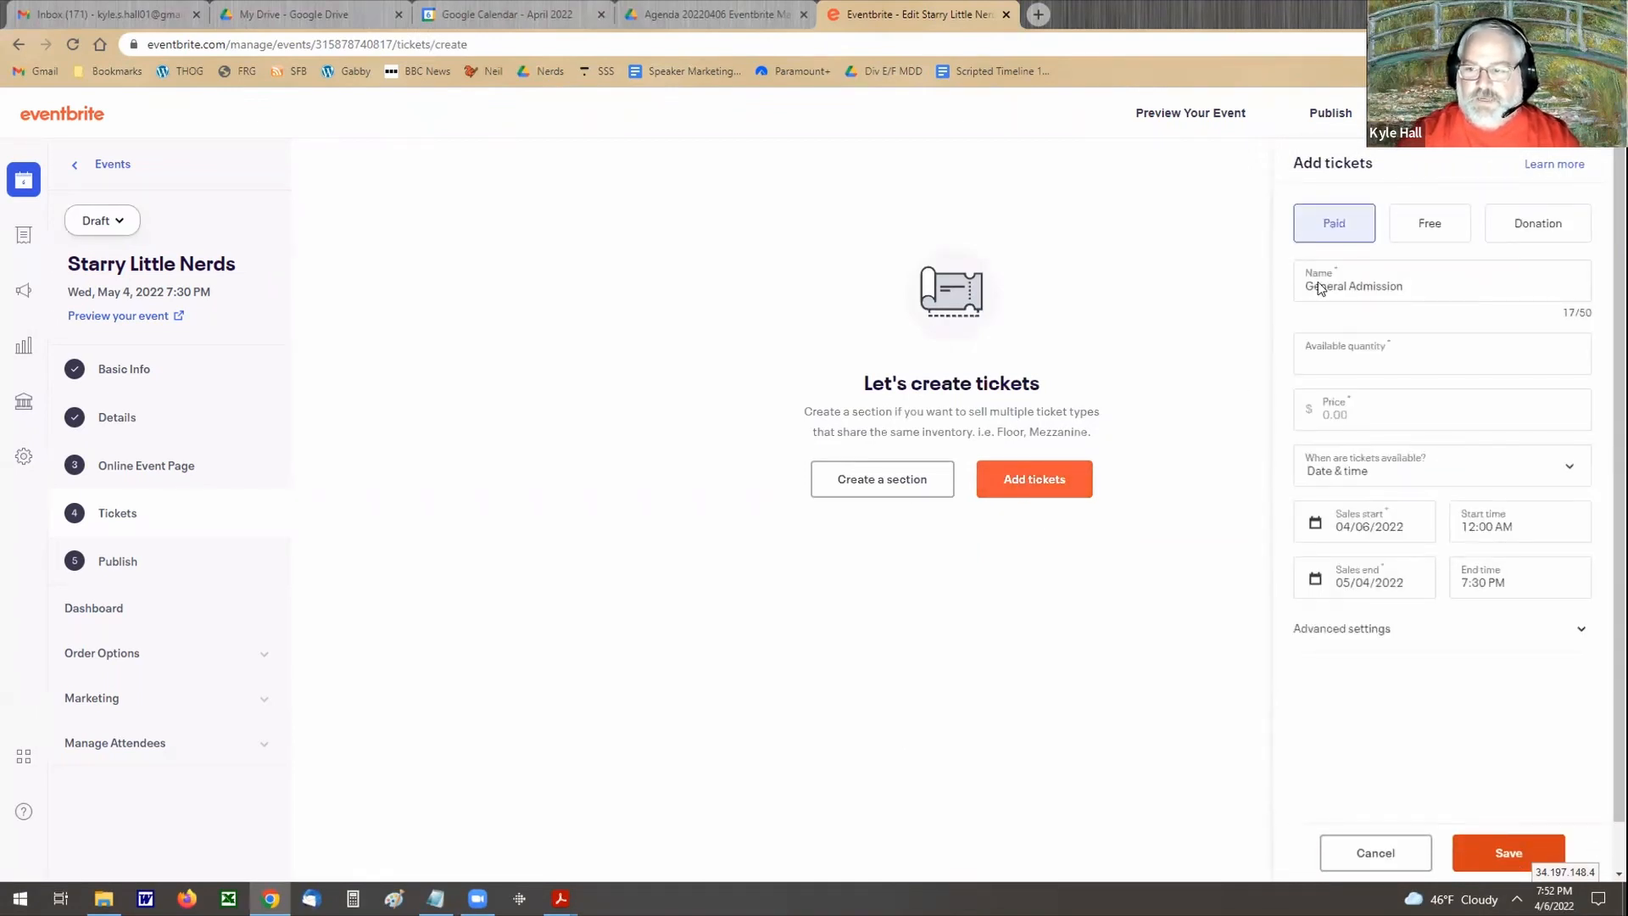
left_click(1393, 236)
left_click(1393, 285)
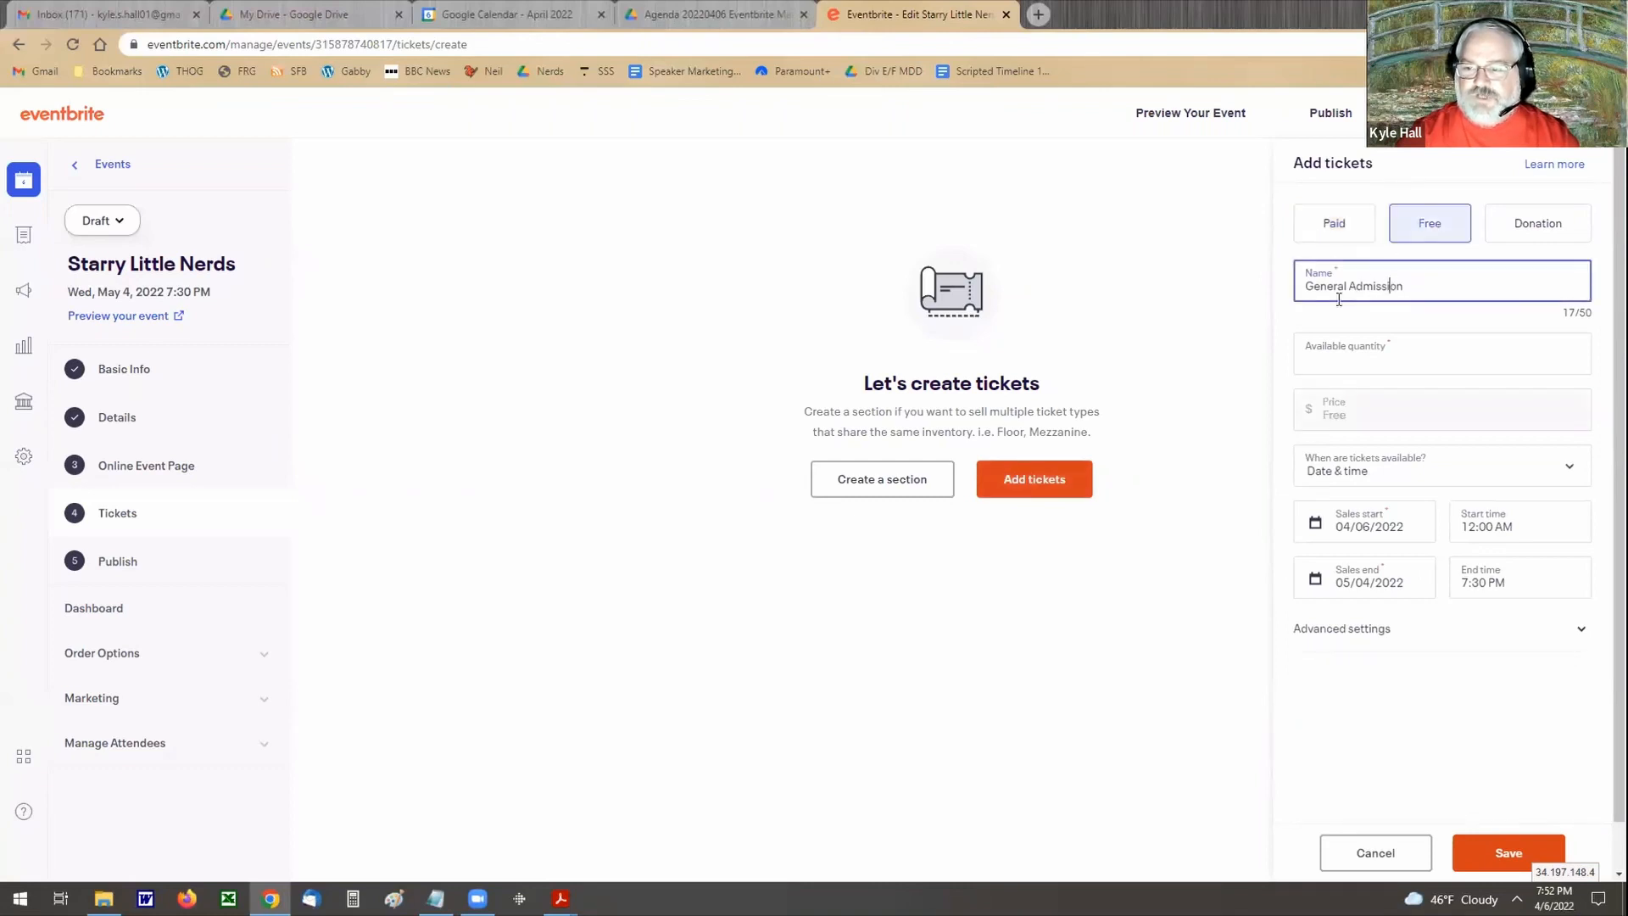
left_click(1327, 348)
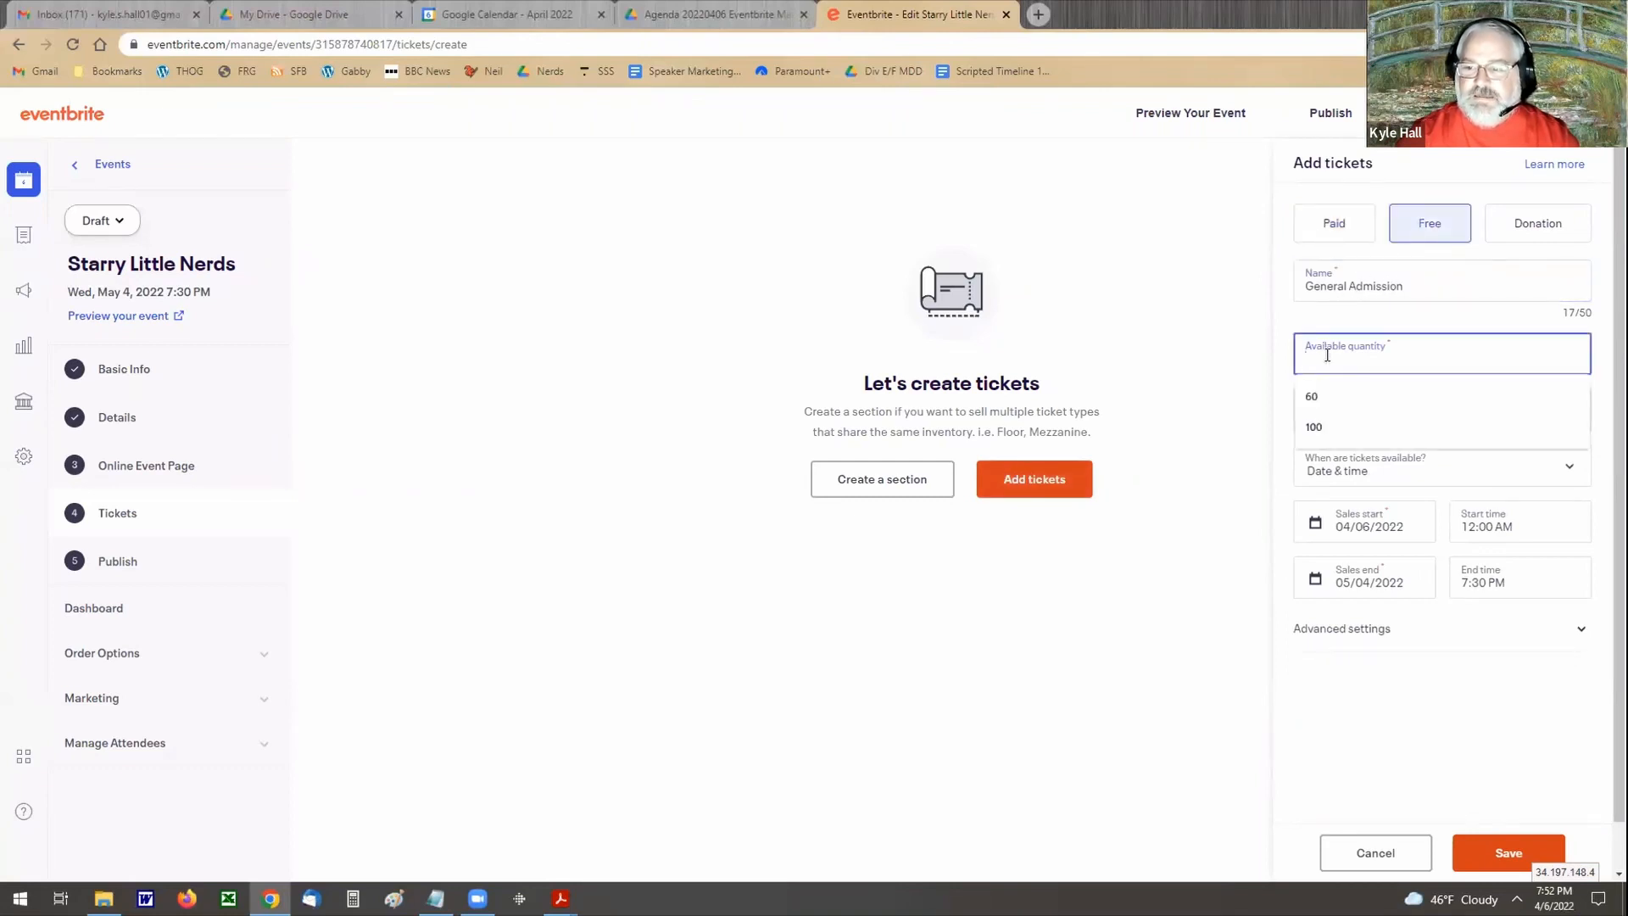
left_click(1314, 429)
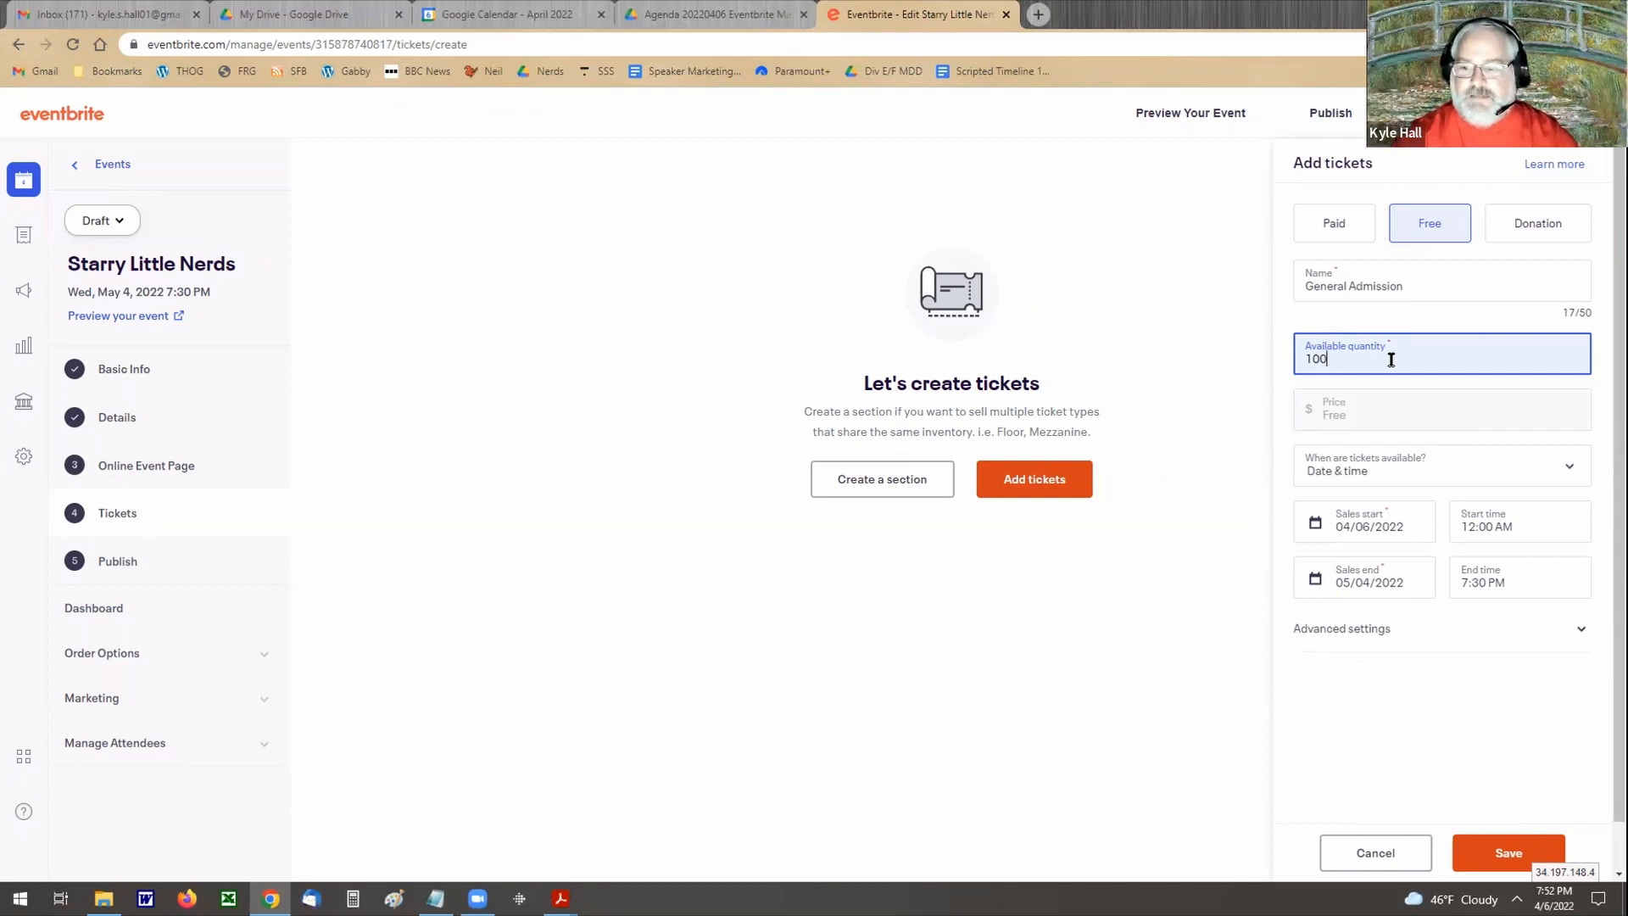
left_click(1400, 408)
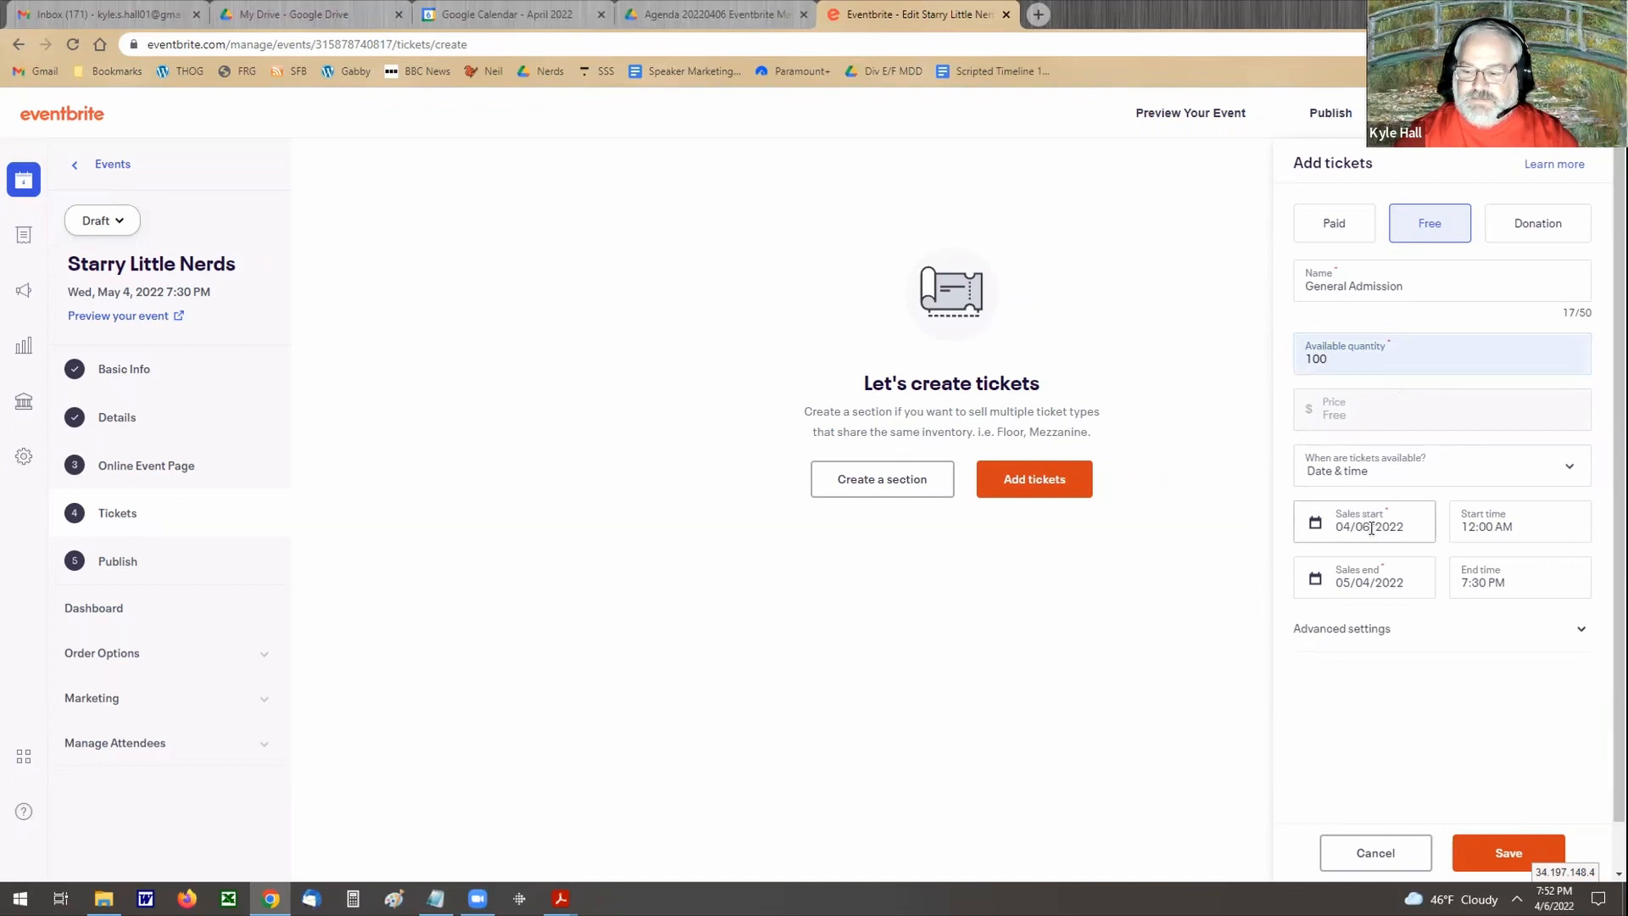
Step: Set the ticket's sales start time to 8:00 PM and save the ticket
left_click(1480, 528)
scroll(1497, 632, "down", 2)
scroll(1498, 642, "down", 10)
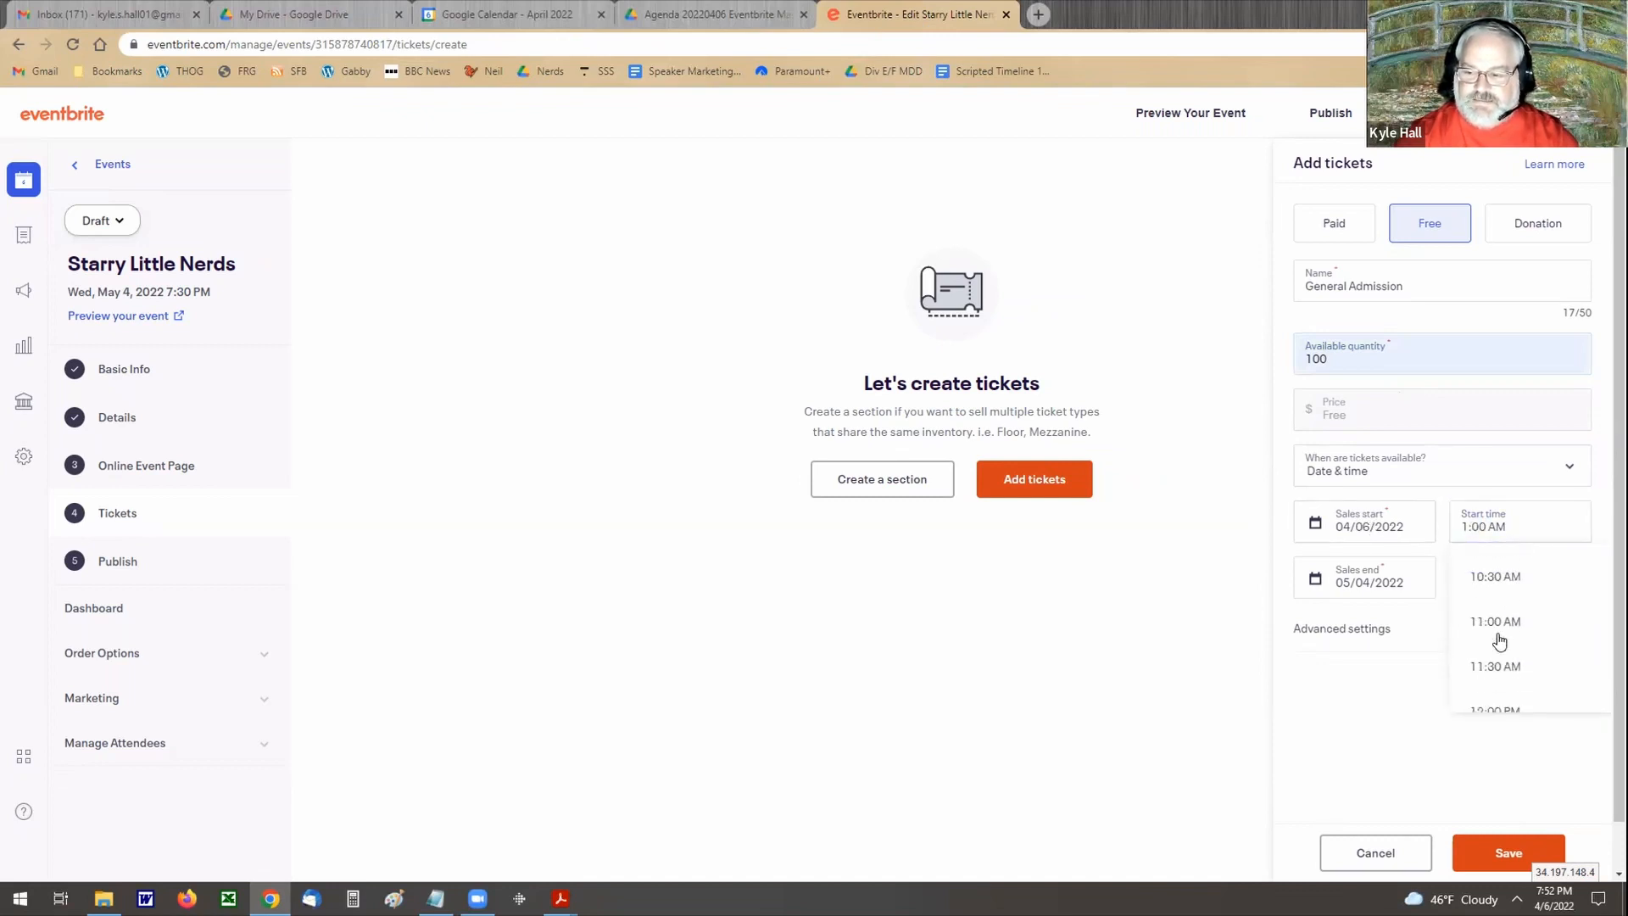
scroll(1498, 642, "down", 5)
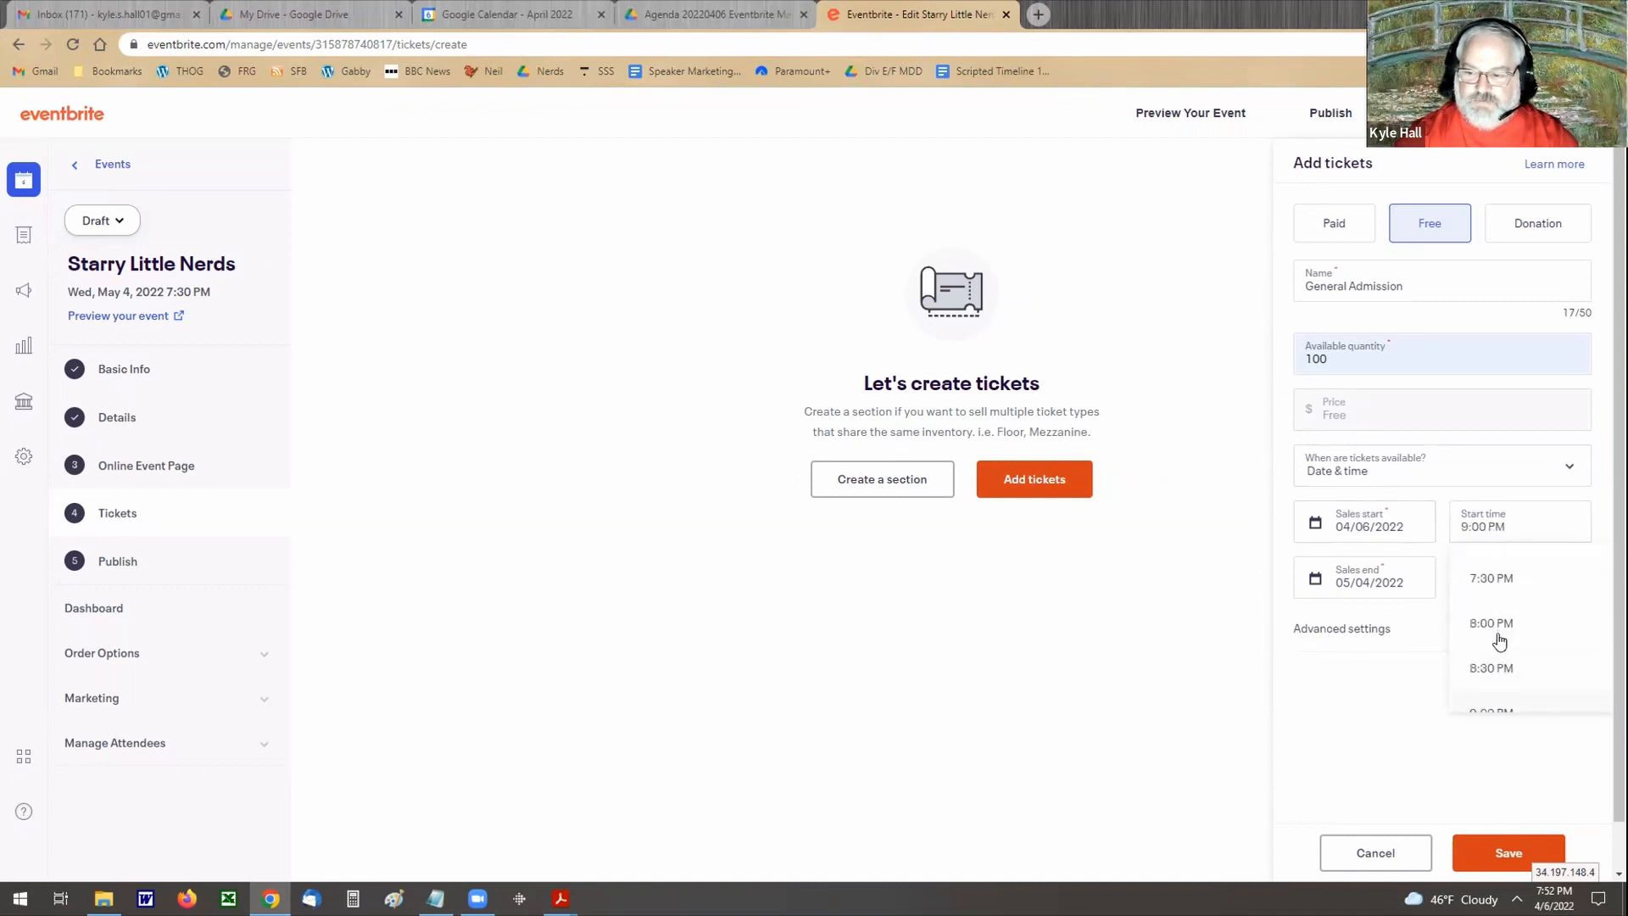
left_click(1489, 625)
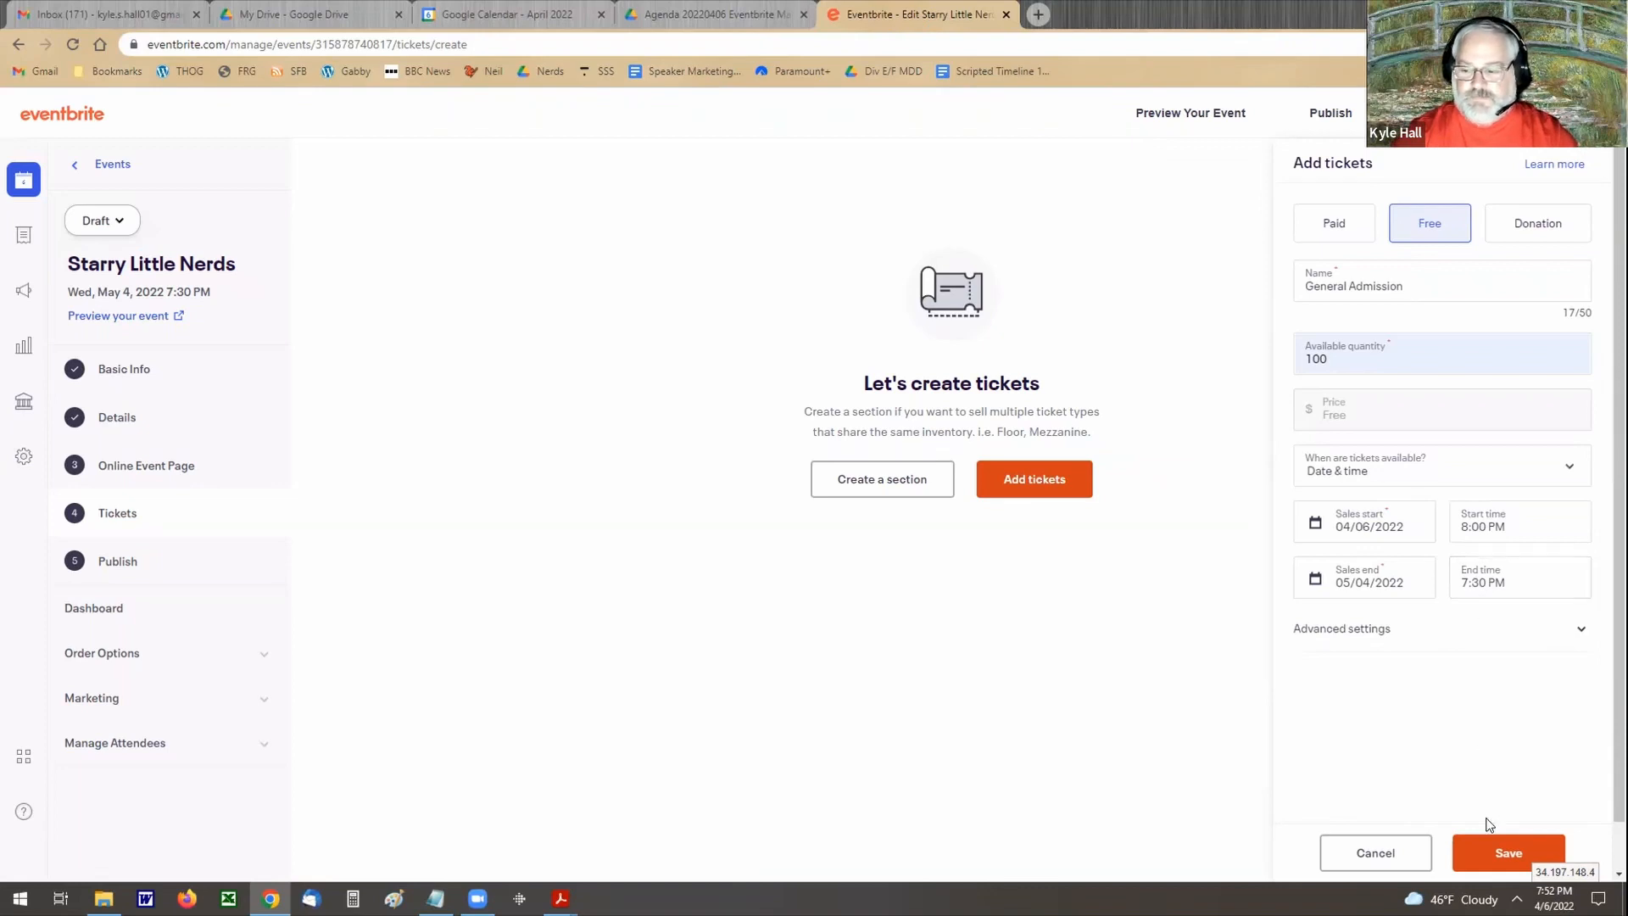
left_click(1498, 850)
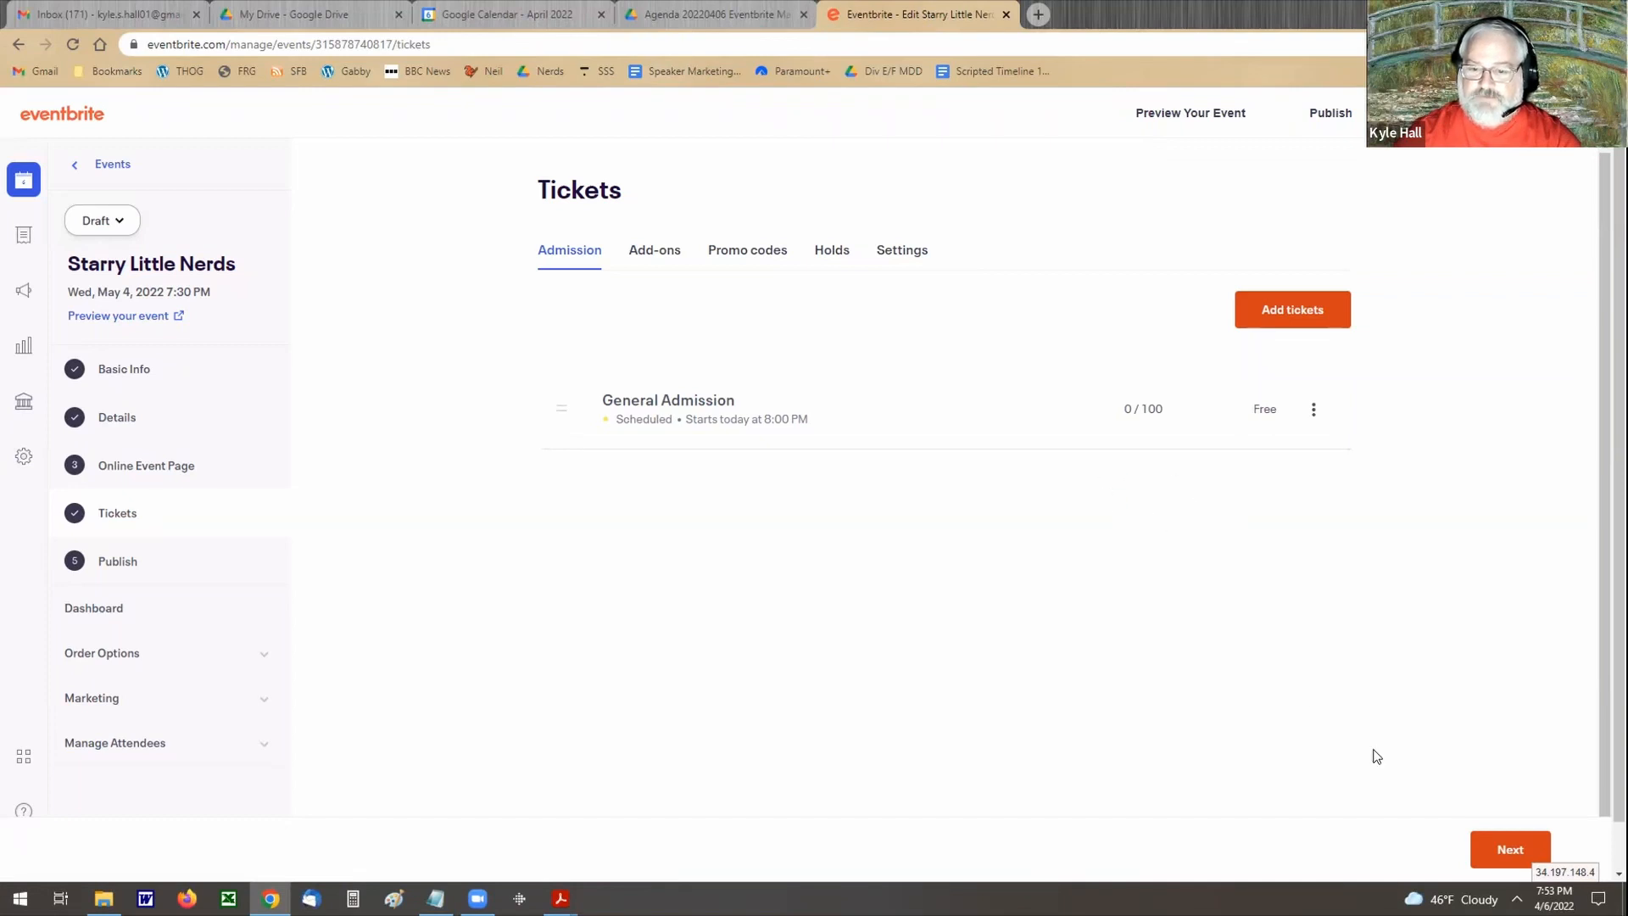
Step: Go to the event's publishing page and review its summary, audience and publish timing options
left_click(1499, 850)
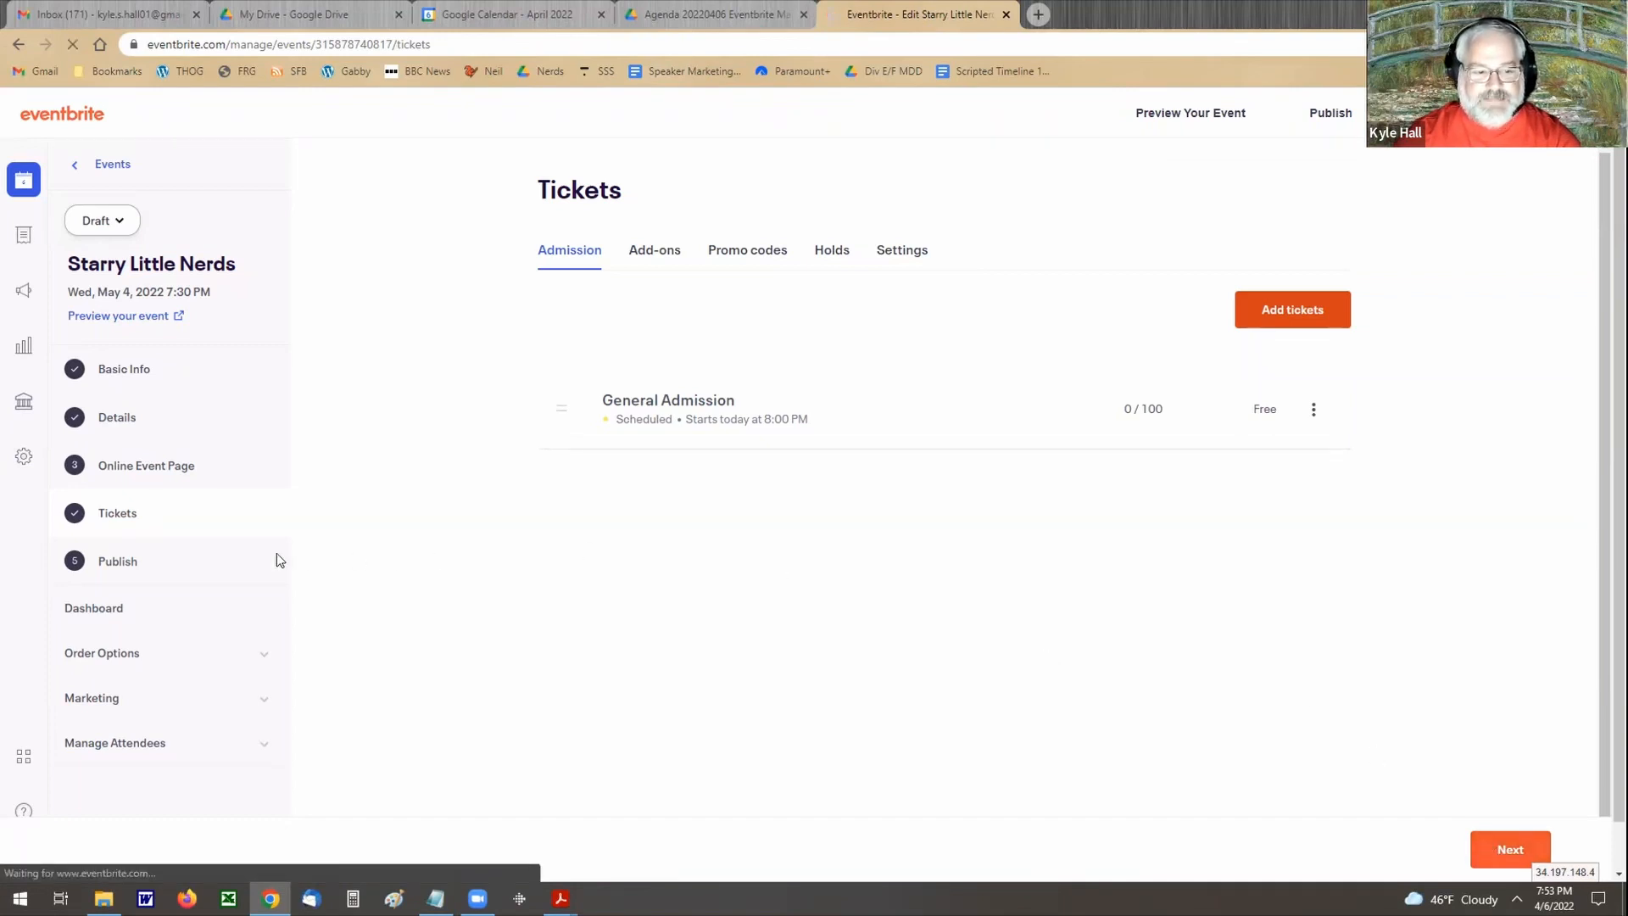
left_click(110, 564)
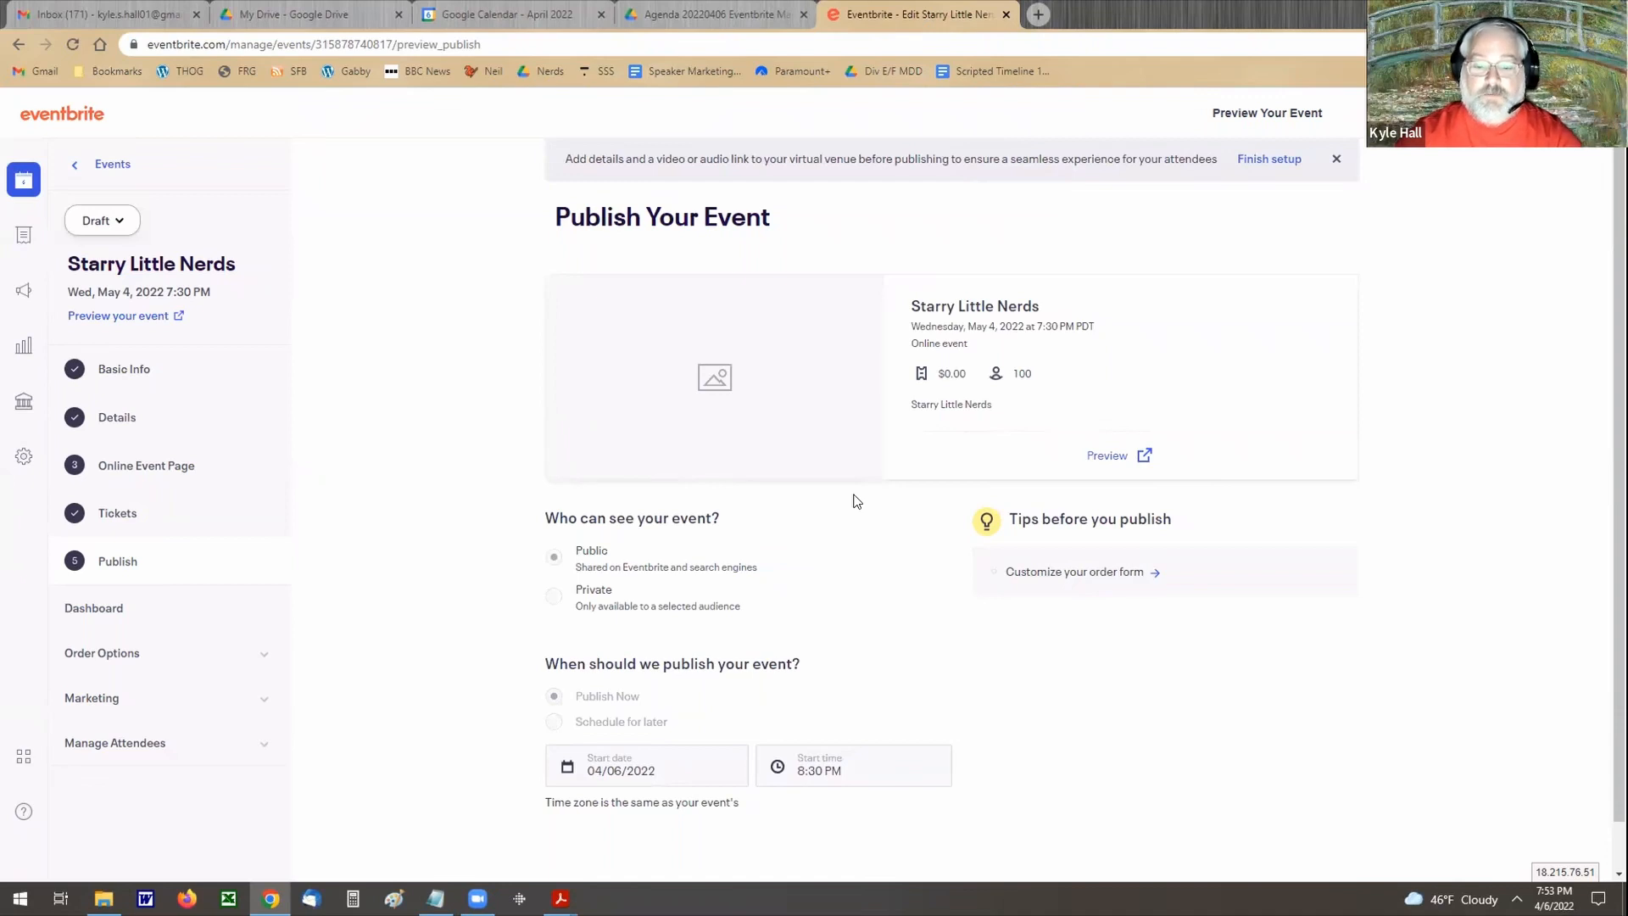
scroll(857, 501, "down", 1)
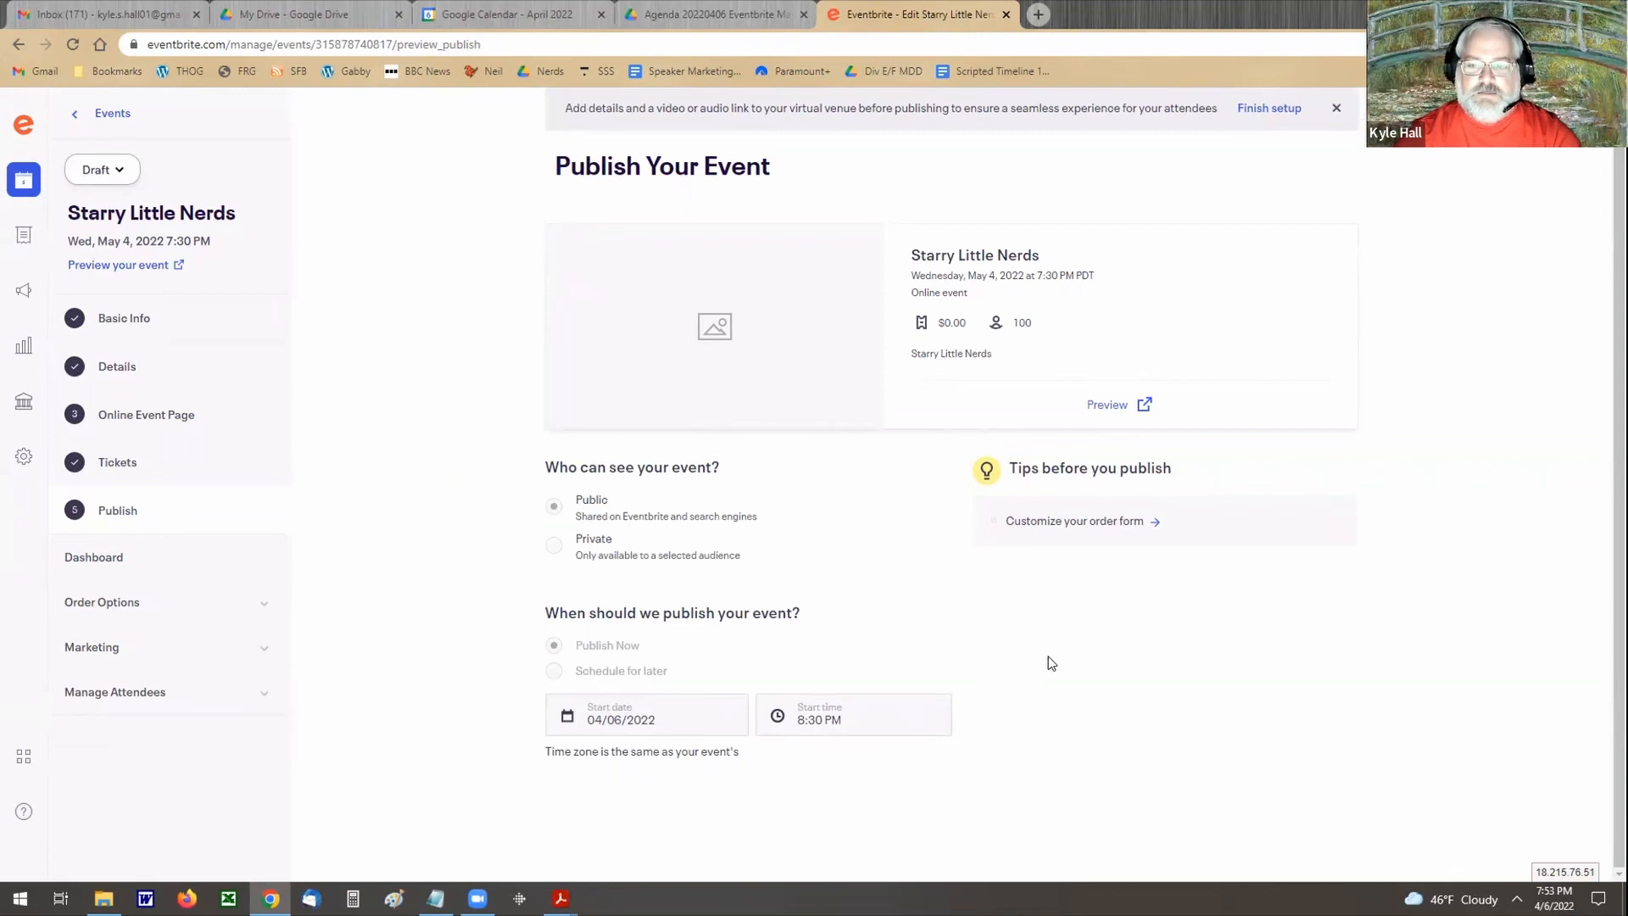
scroll(1052, 663, "up", 1)
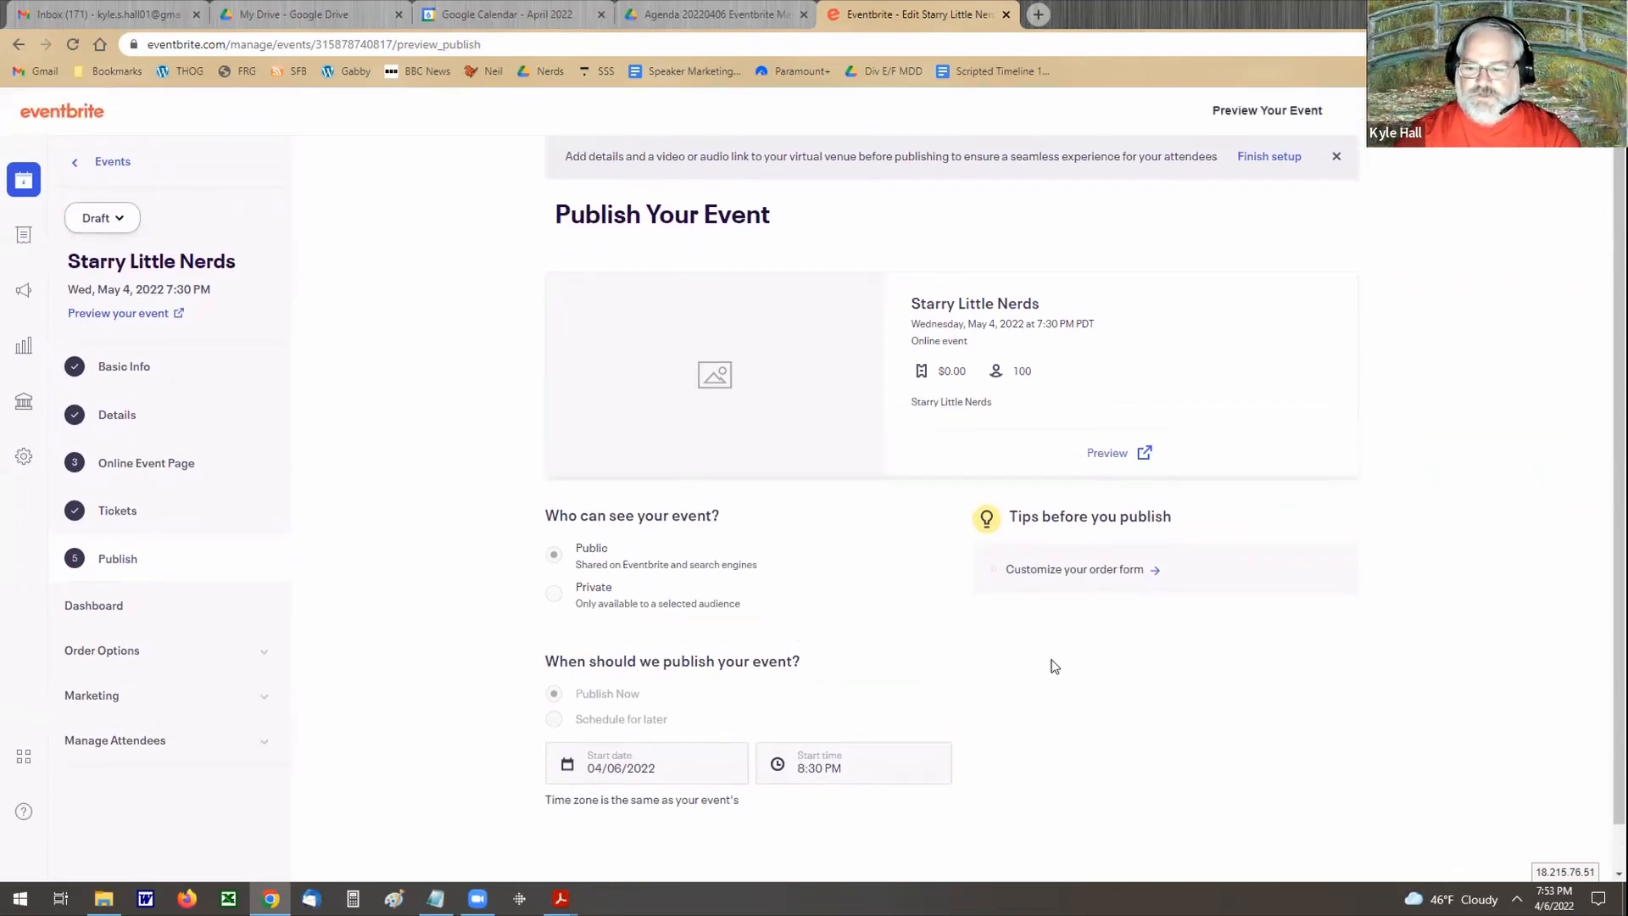
scroll(1053, 668, "down", 1)
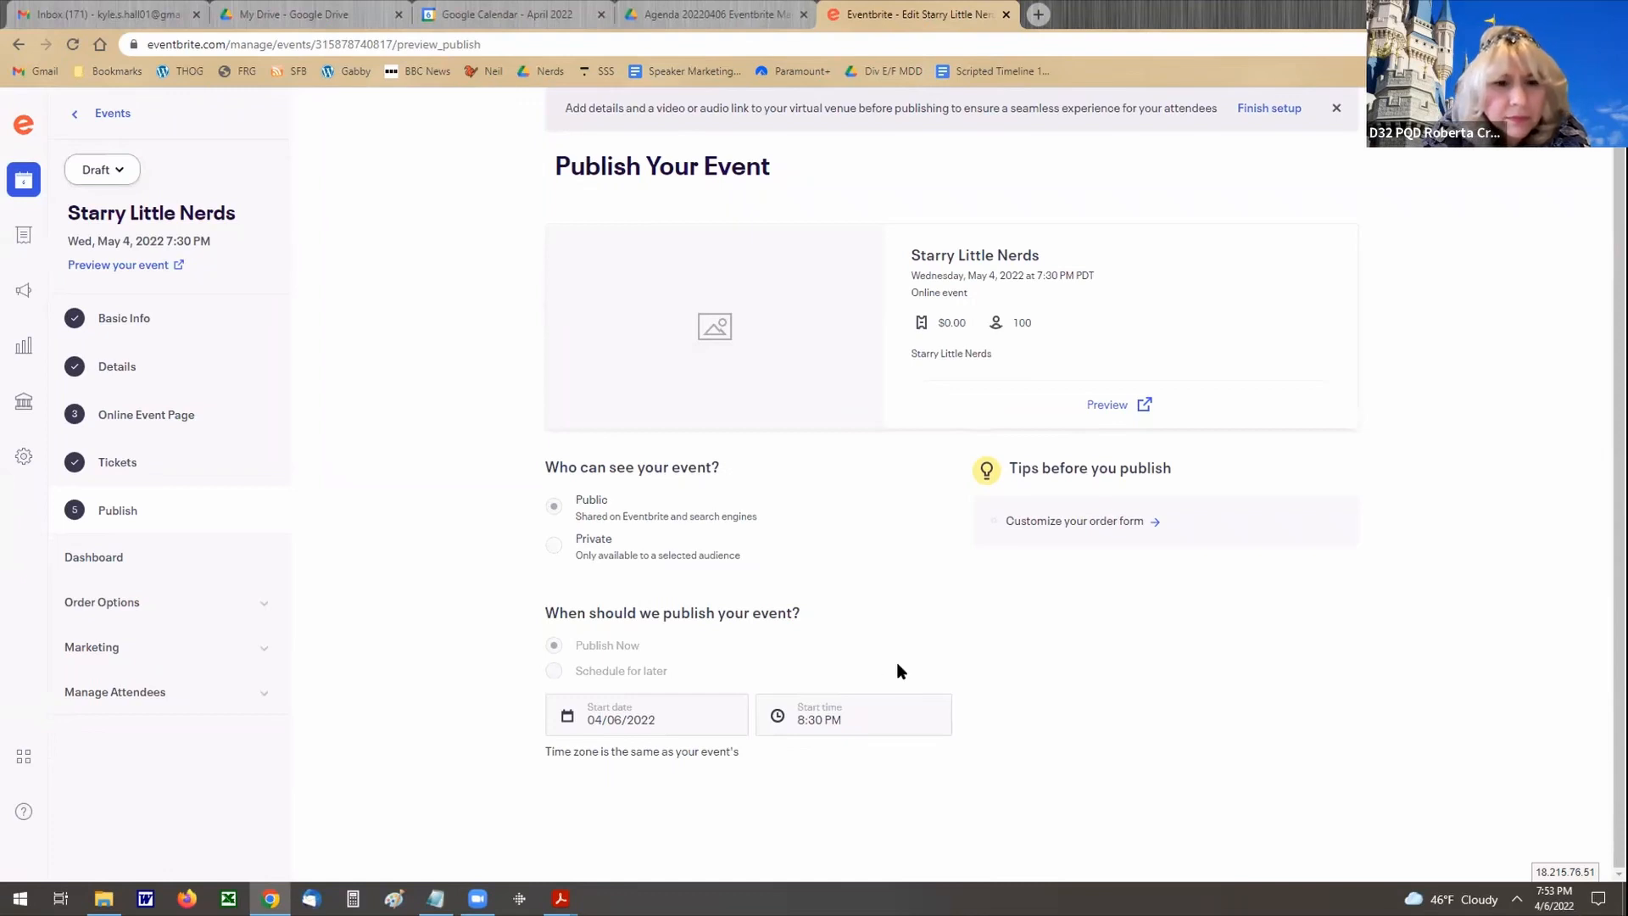
Step: Try to disable the Attendee Event Page by only applying the page setting, and return to the publishing page
left_click(140, 415)
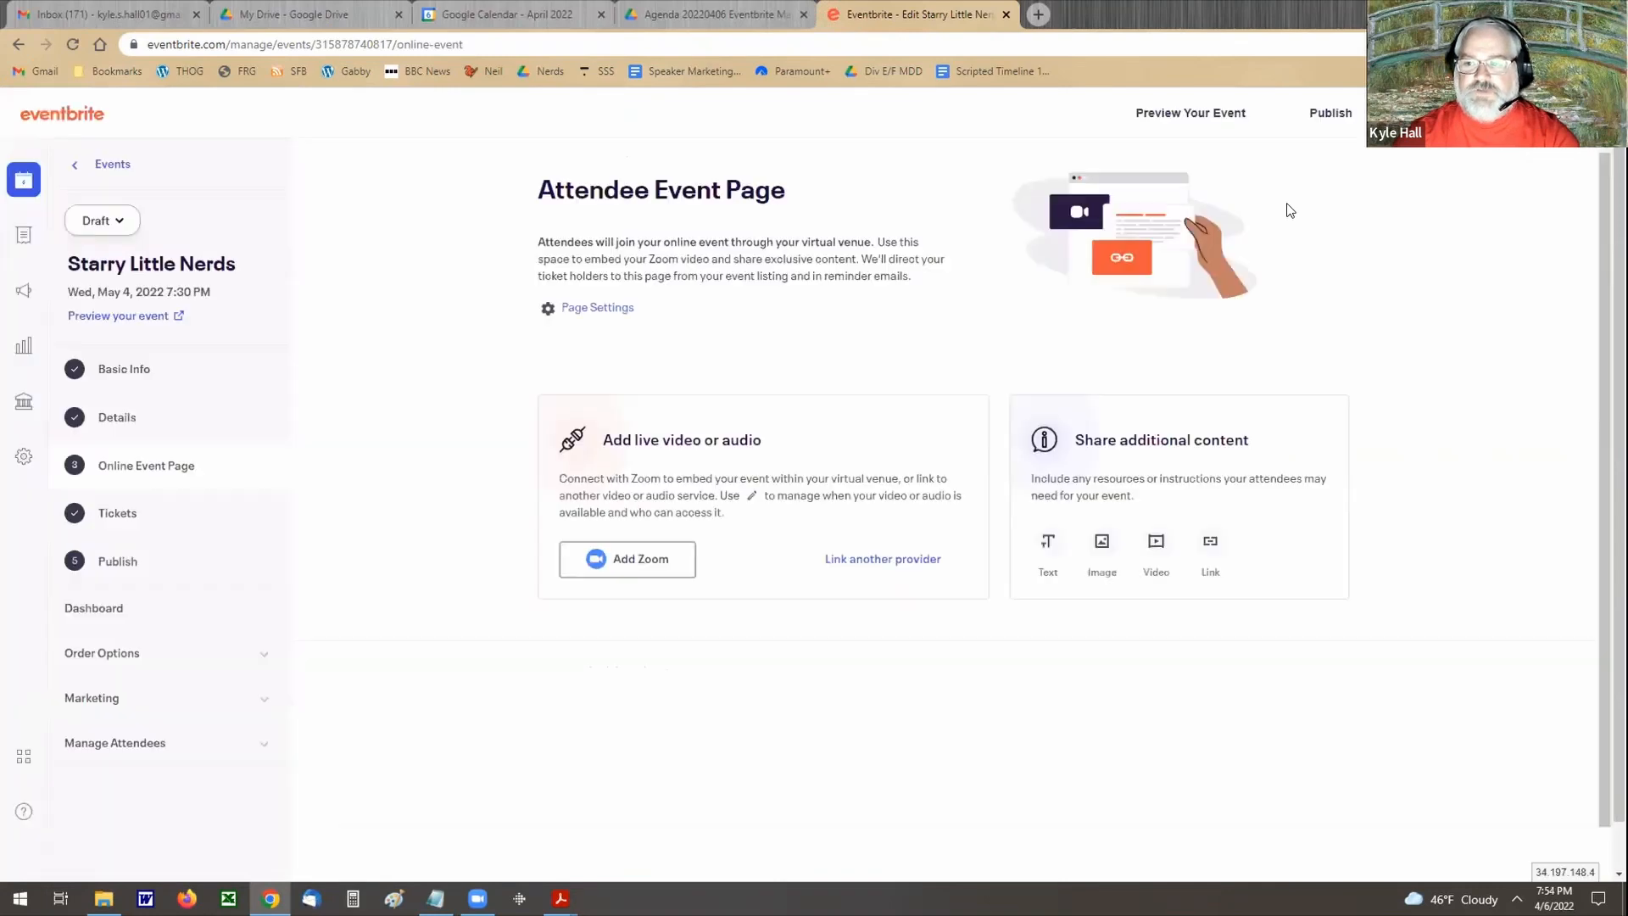
left_click(616, 309)
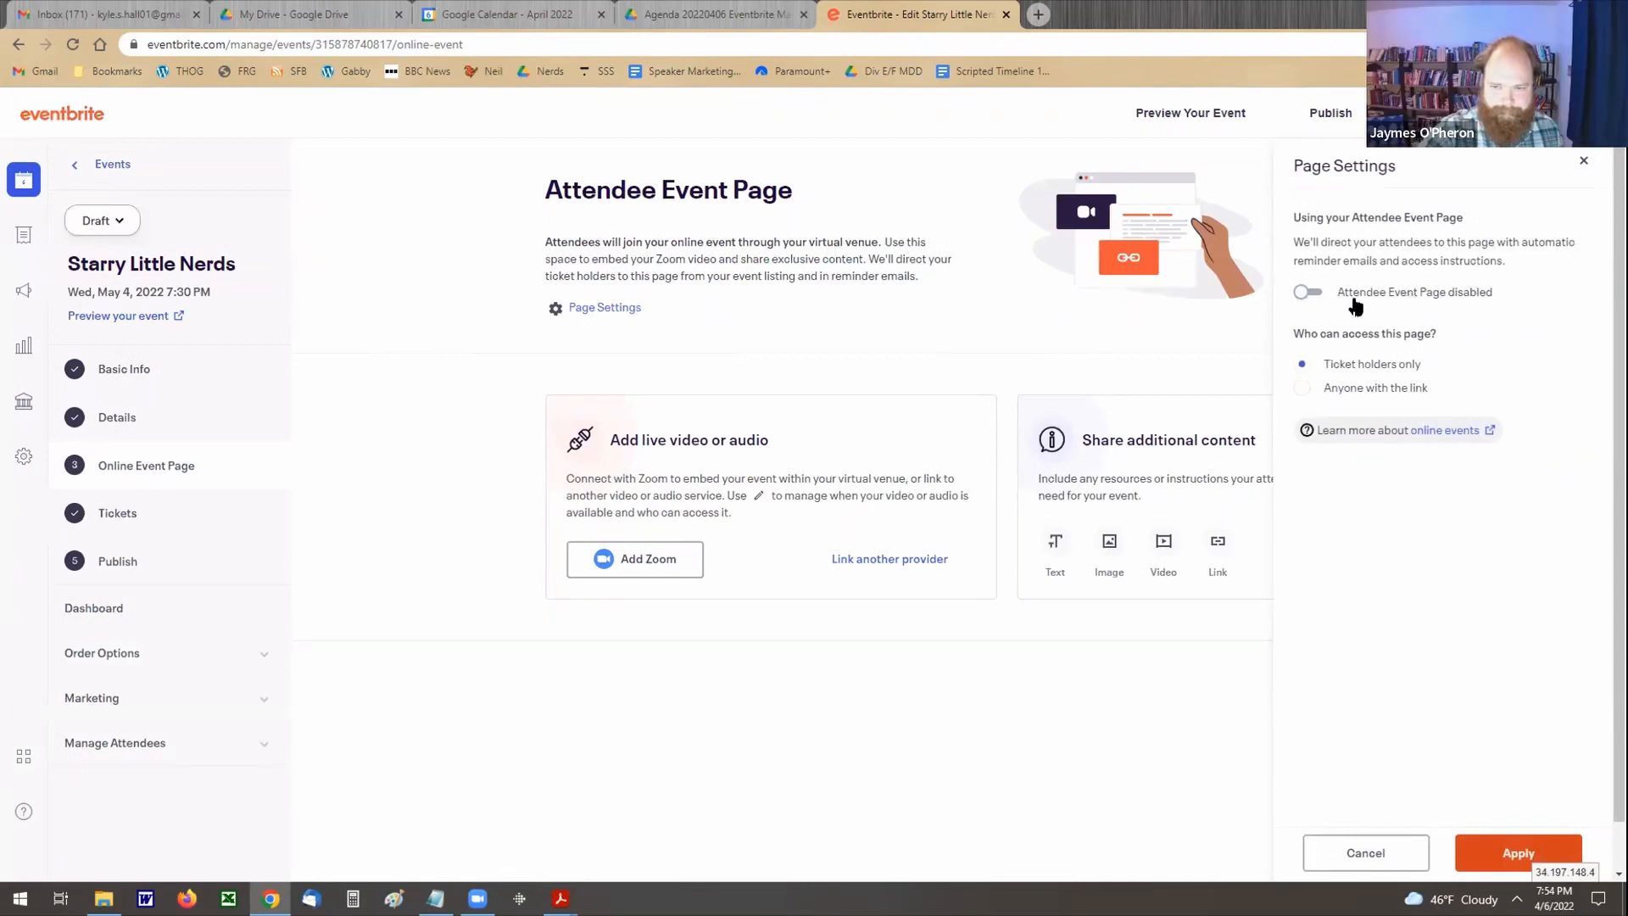
left_click(1518, 852)
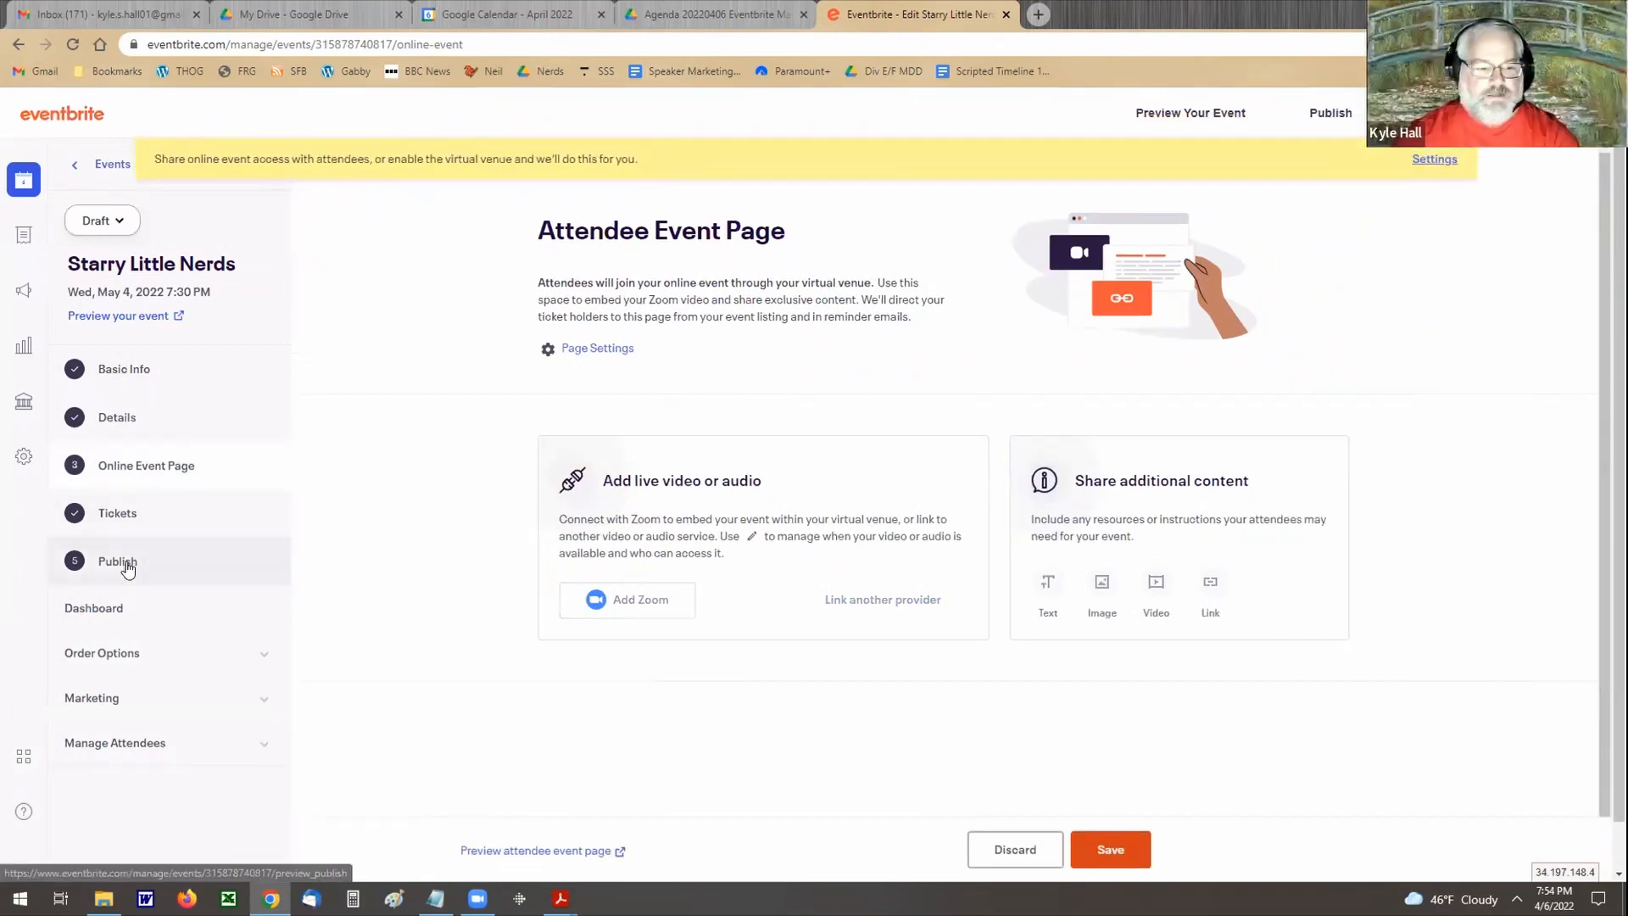
left_click(127, 569)
left_click(899, 142)
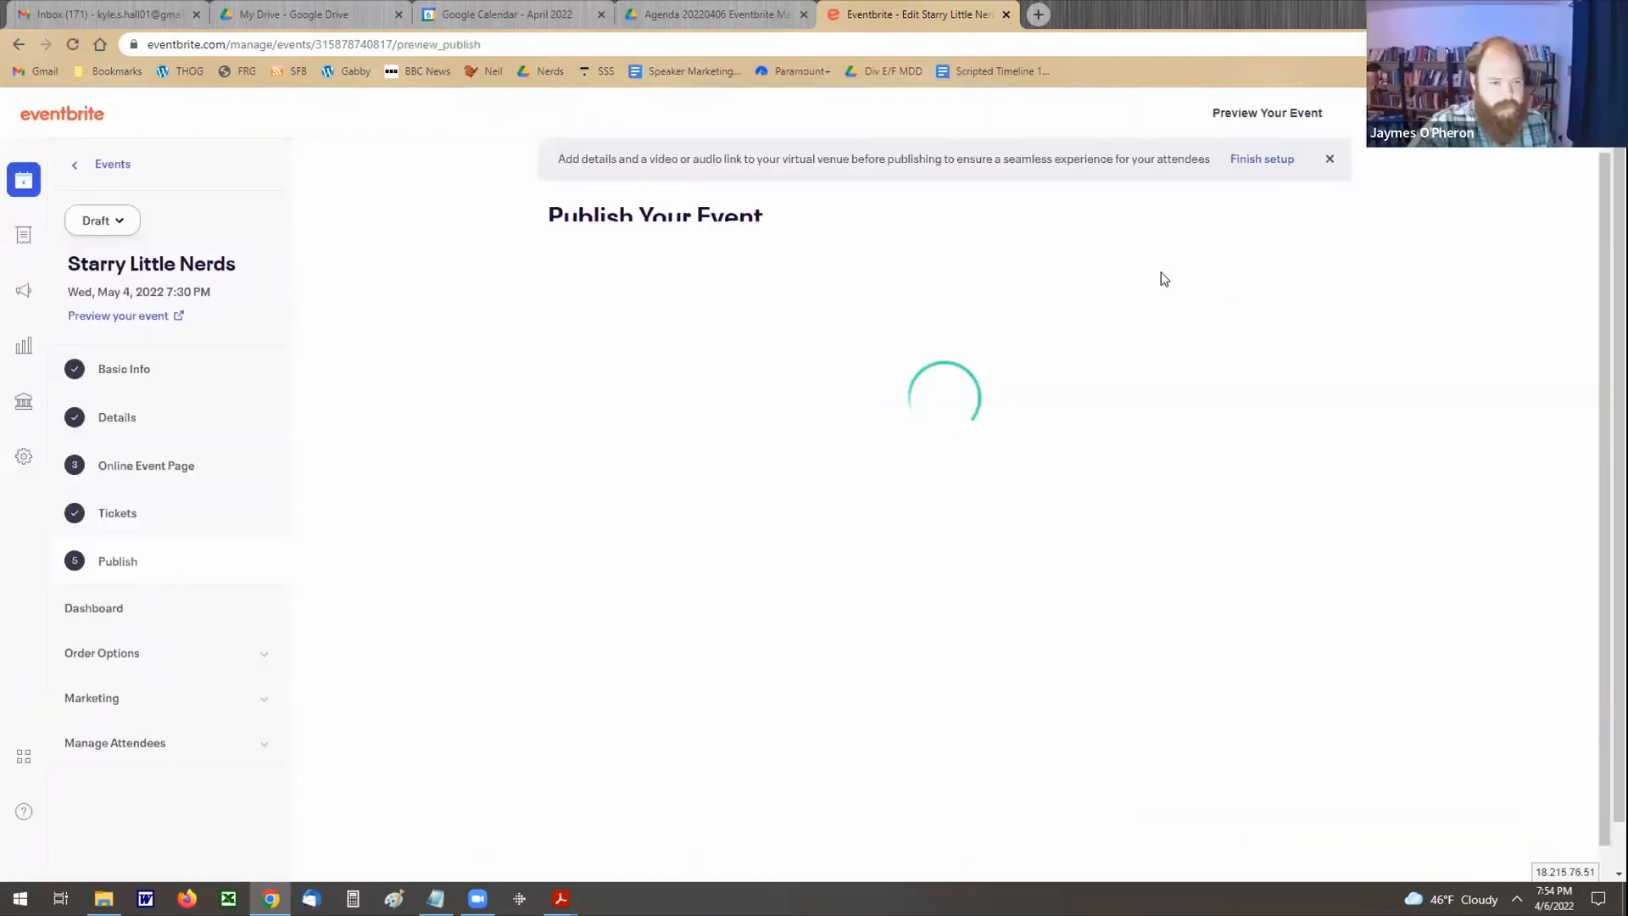
scroll(842, 399, "down", 1)
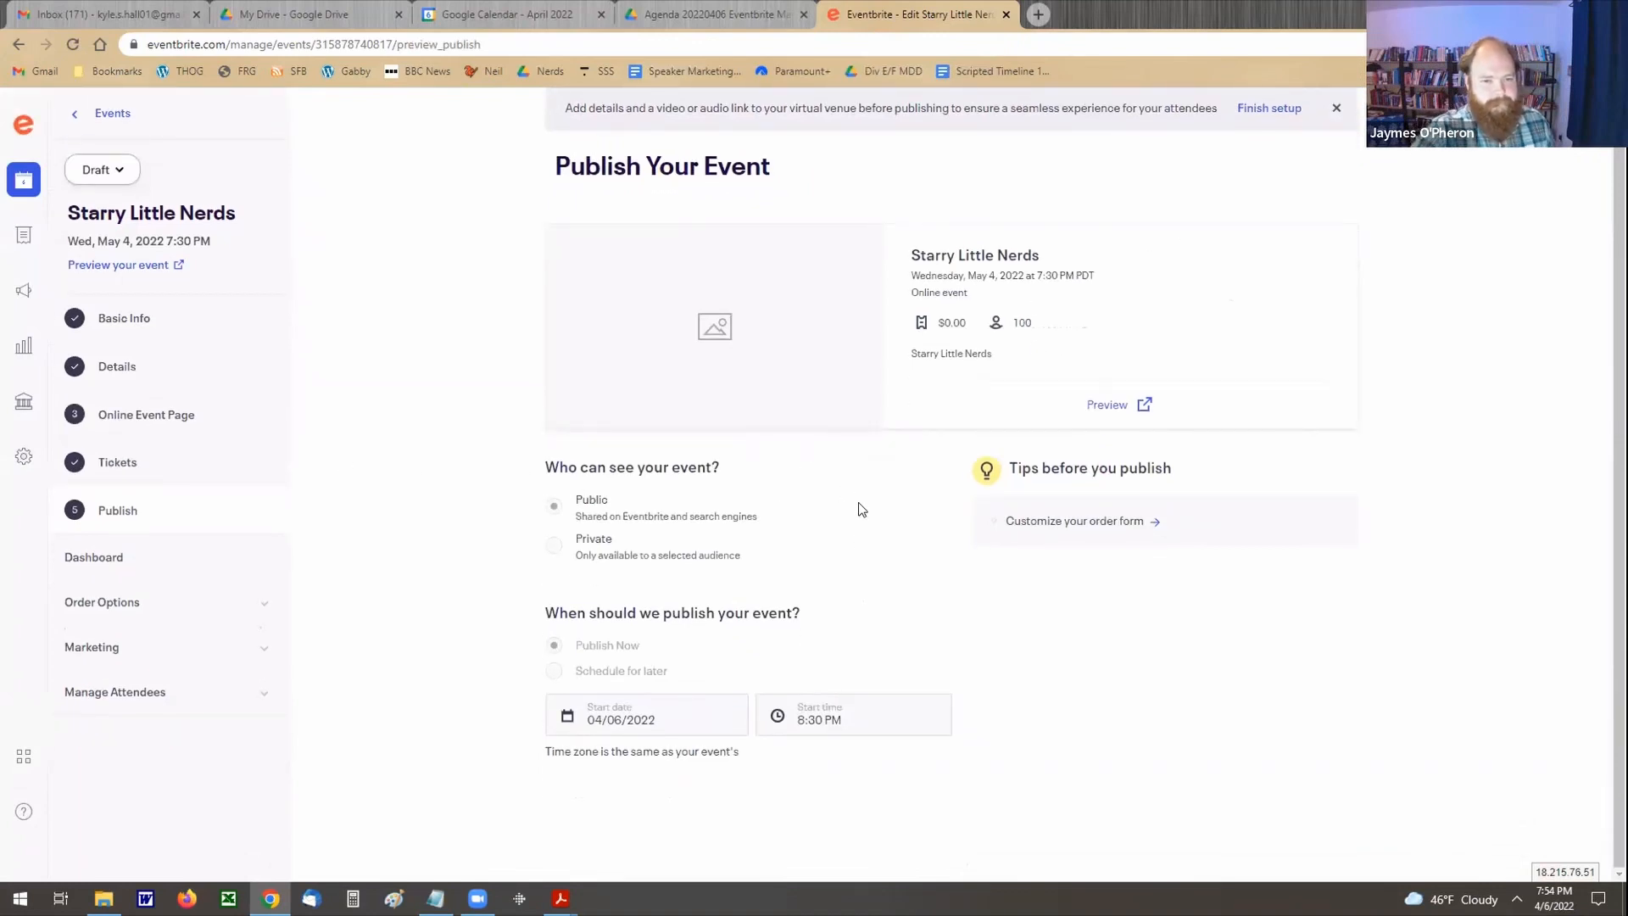
Step: Disable the Attendee Event Page in its page settings, apply the change and save the online event page
left_click(145, 412)
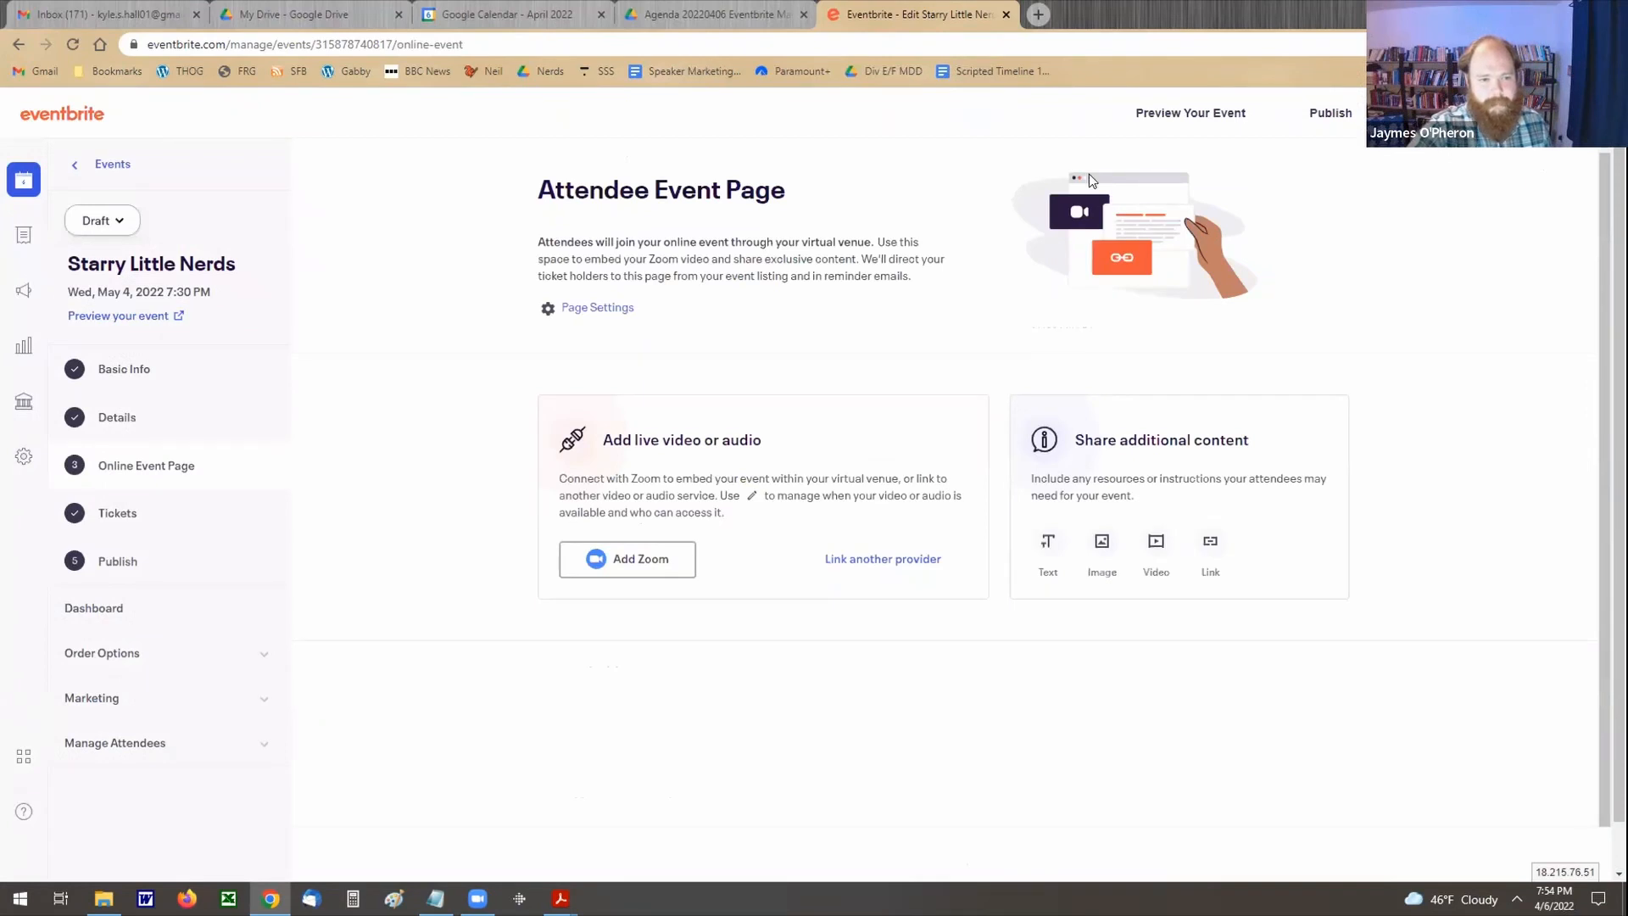
left_click(596, 308)
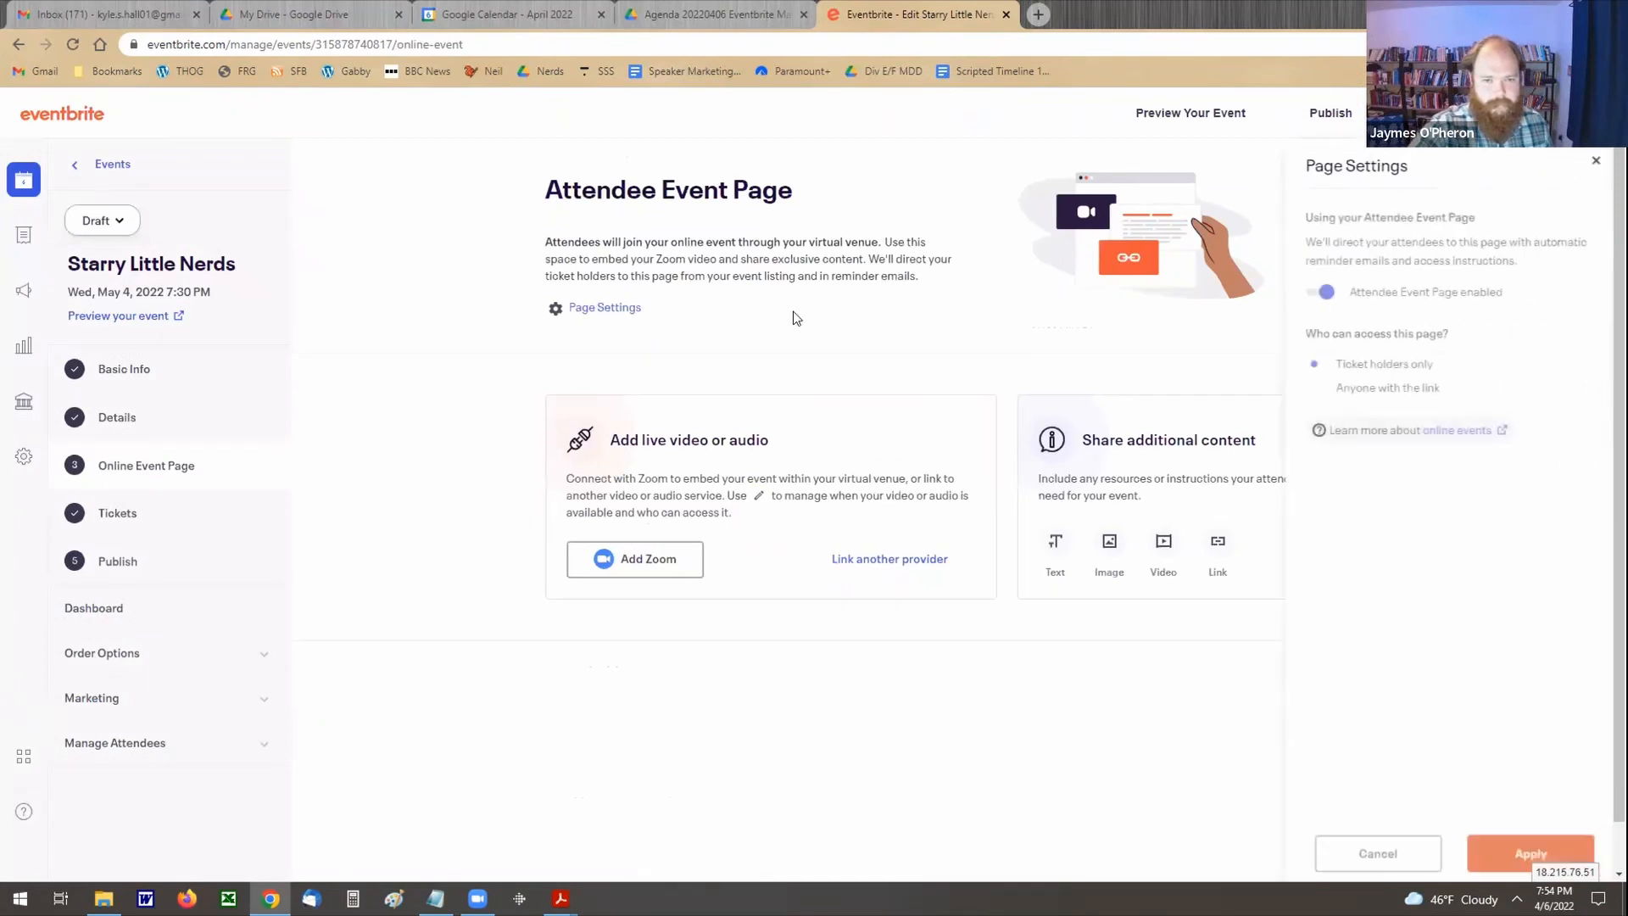
left_click(1307, 292)
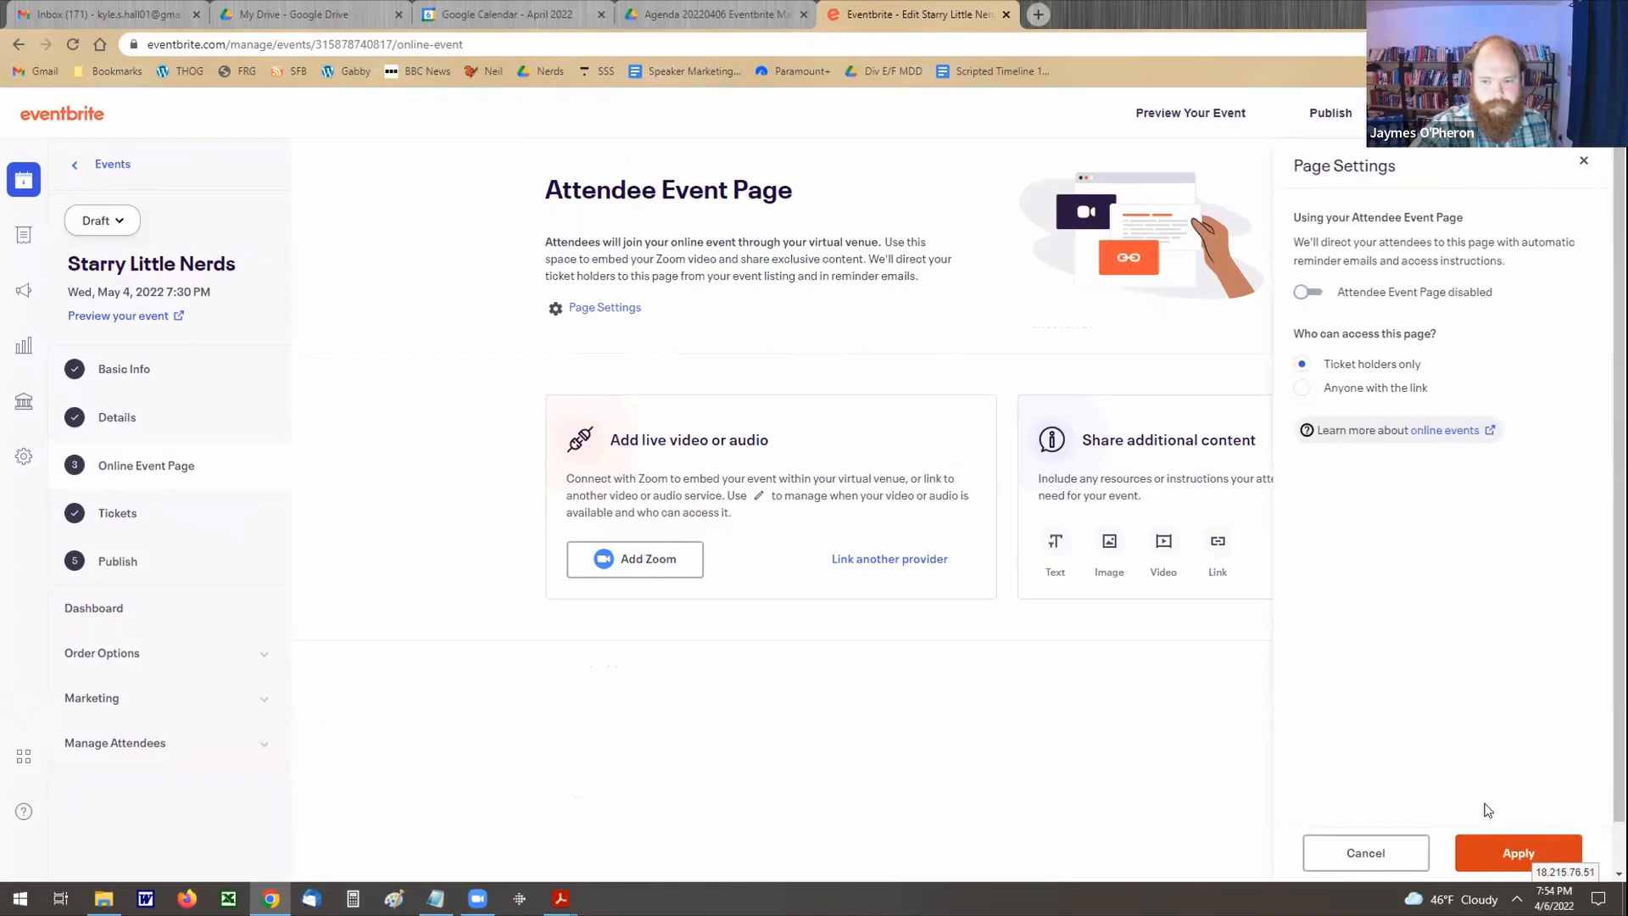
left_click(1493, 853)
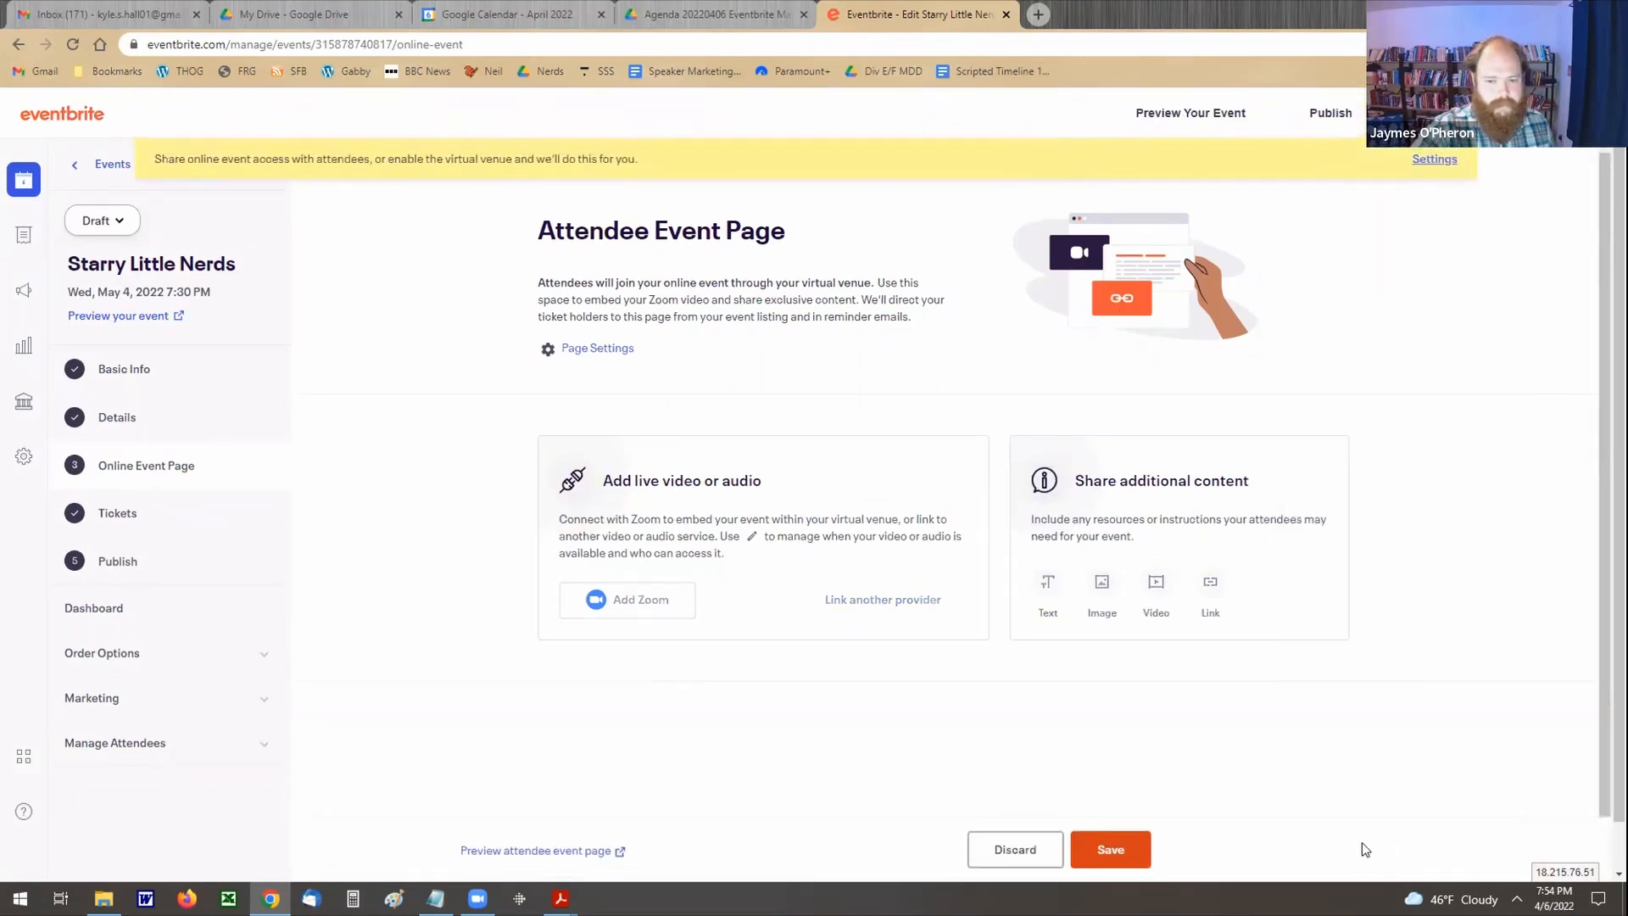
left_click(1106, 841)
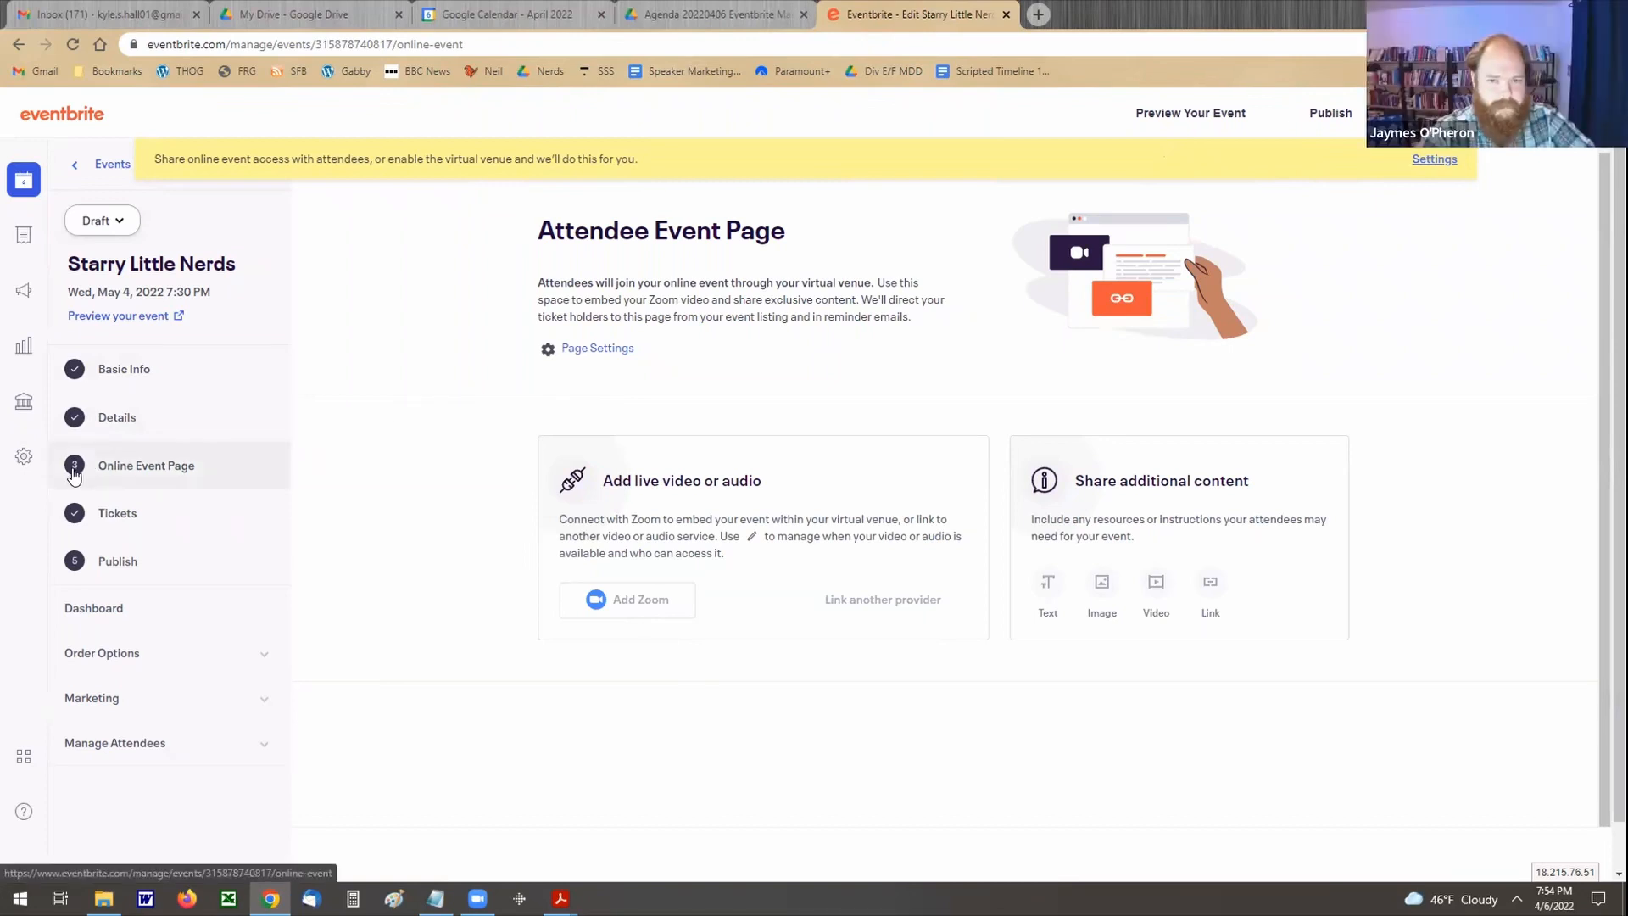
scroll(413, 593, "down", 1)
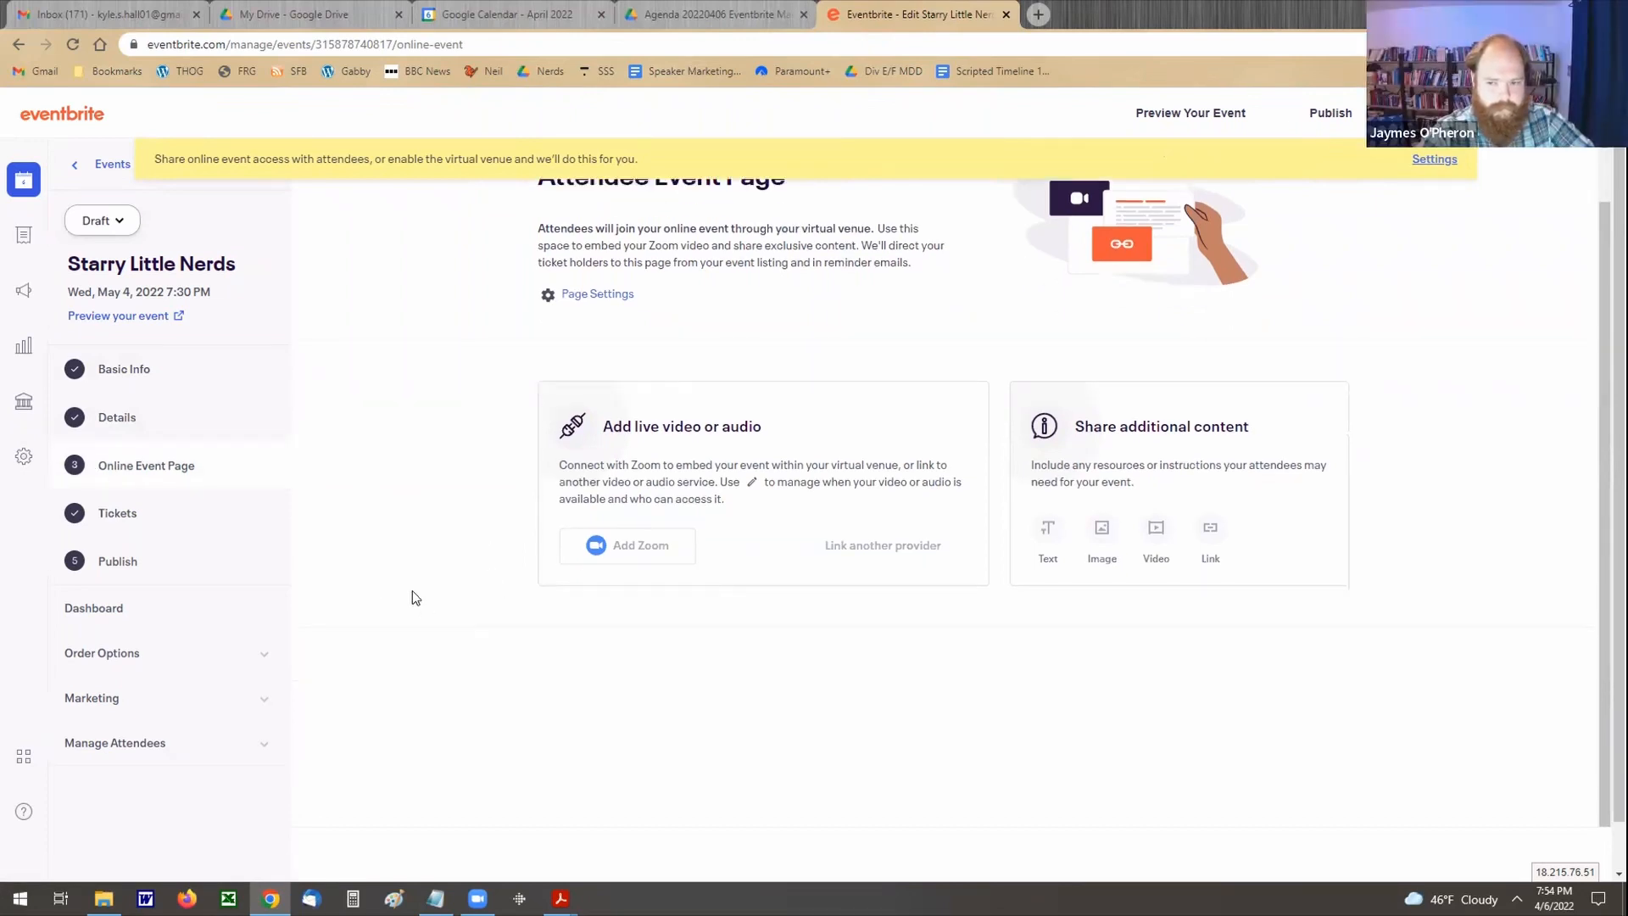
Step: Publish the Starry Little Nerds event from its publishing page and look over the resulting event dashboard
left_click(114, 559)
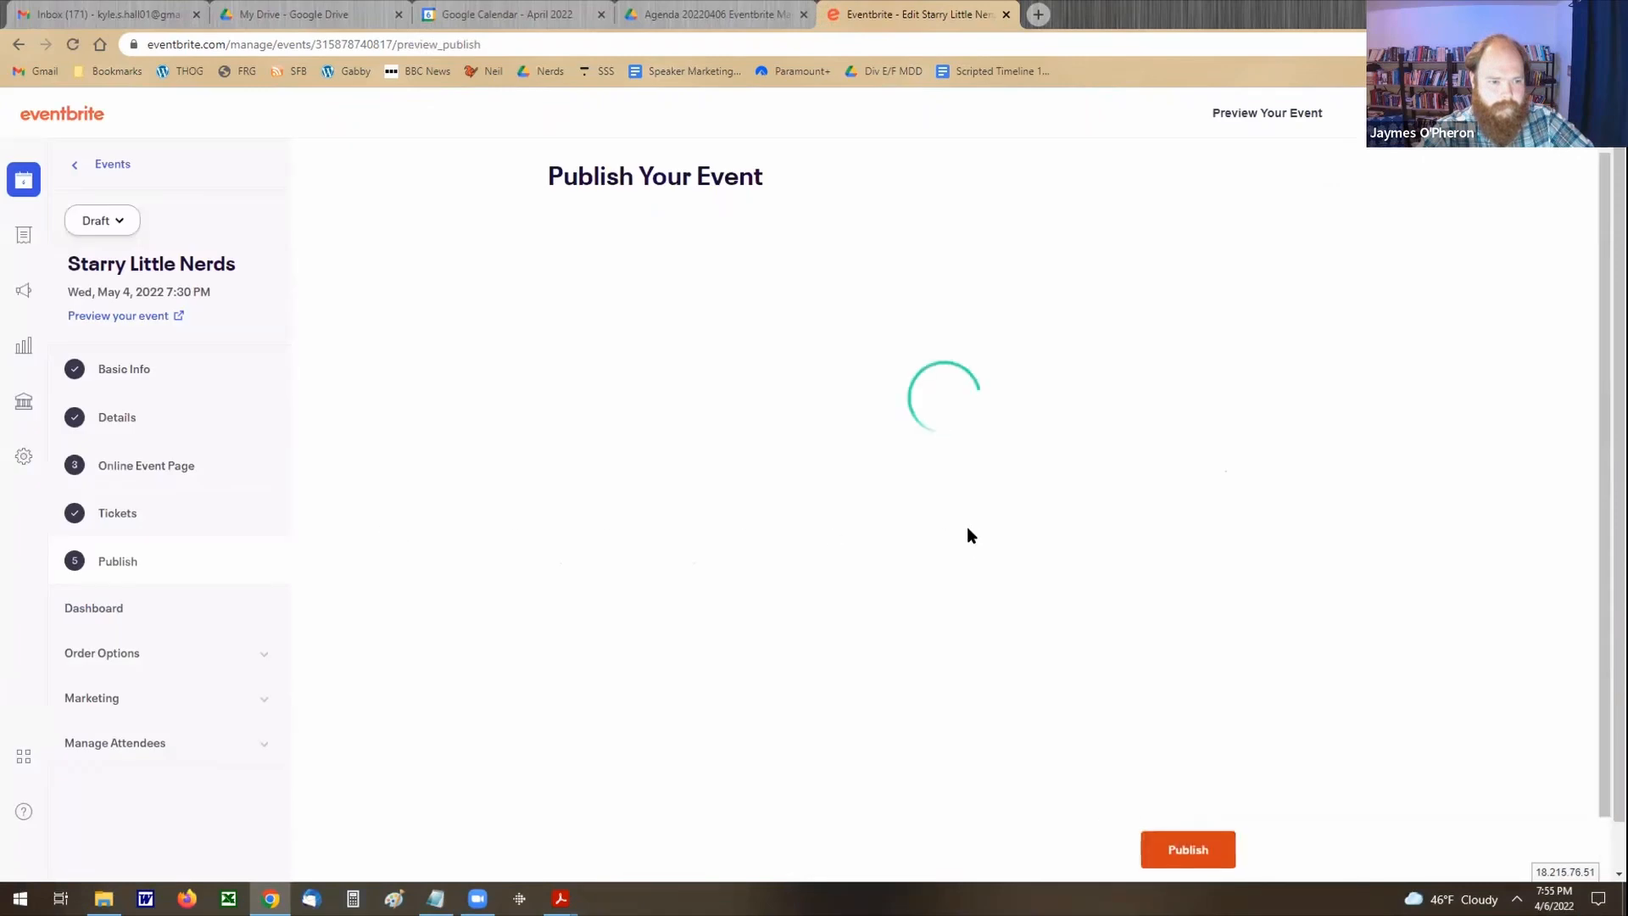
left_click(1188, 851)
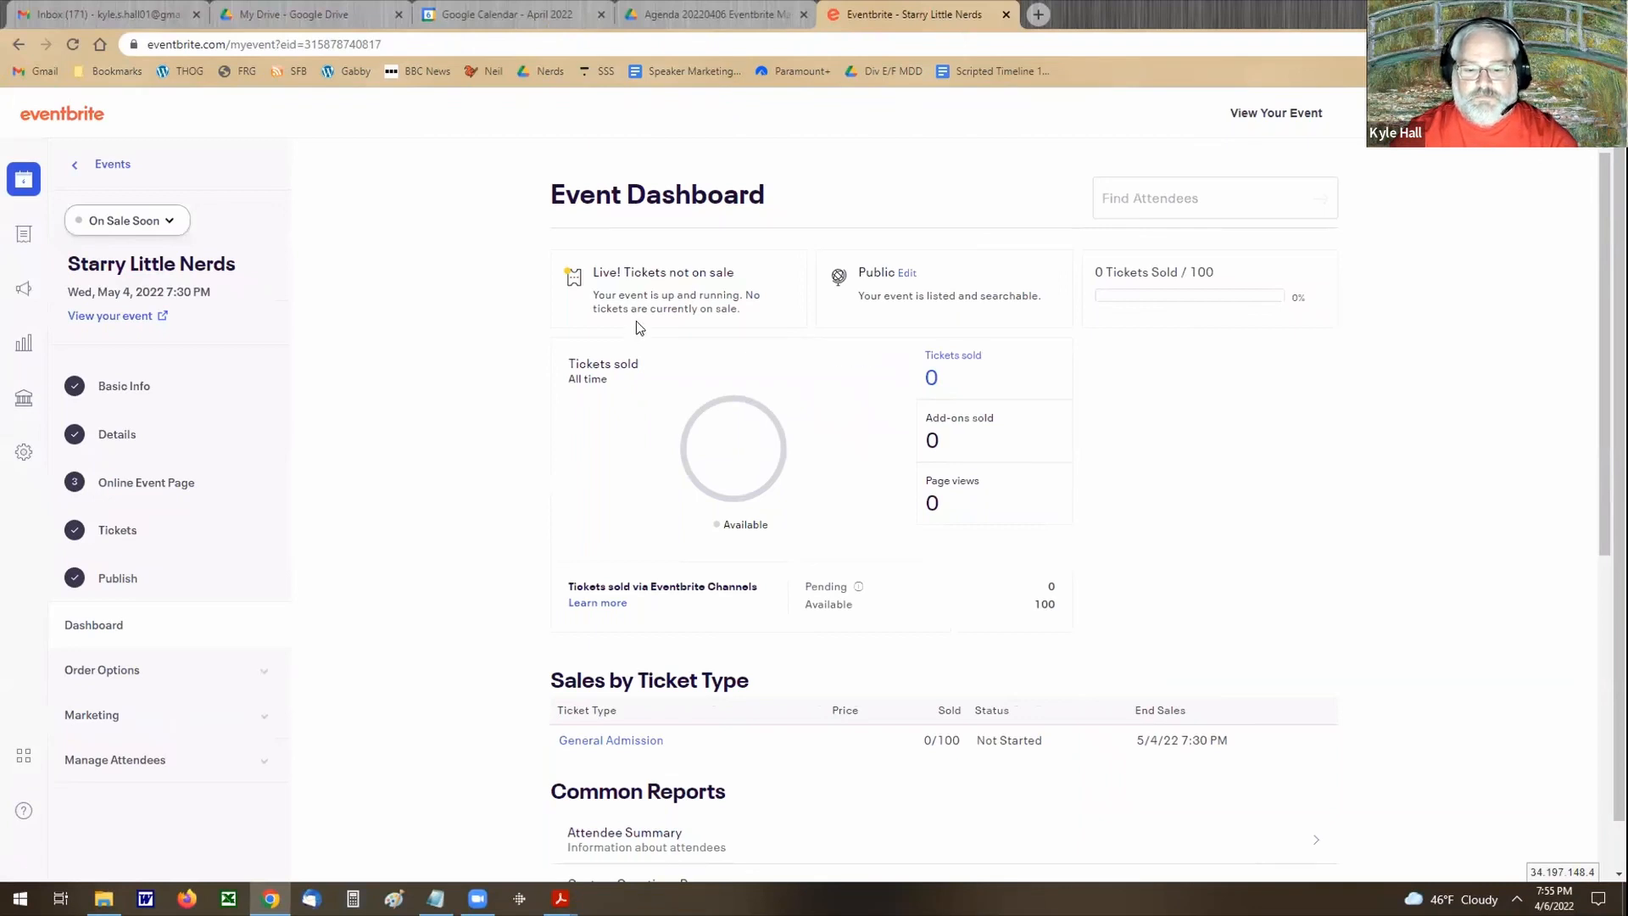
scroll(636, 321, "down", 1)
scroll(594, 322, "down", 3)
scroll(859, 225, "up", 4)
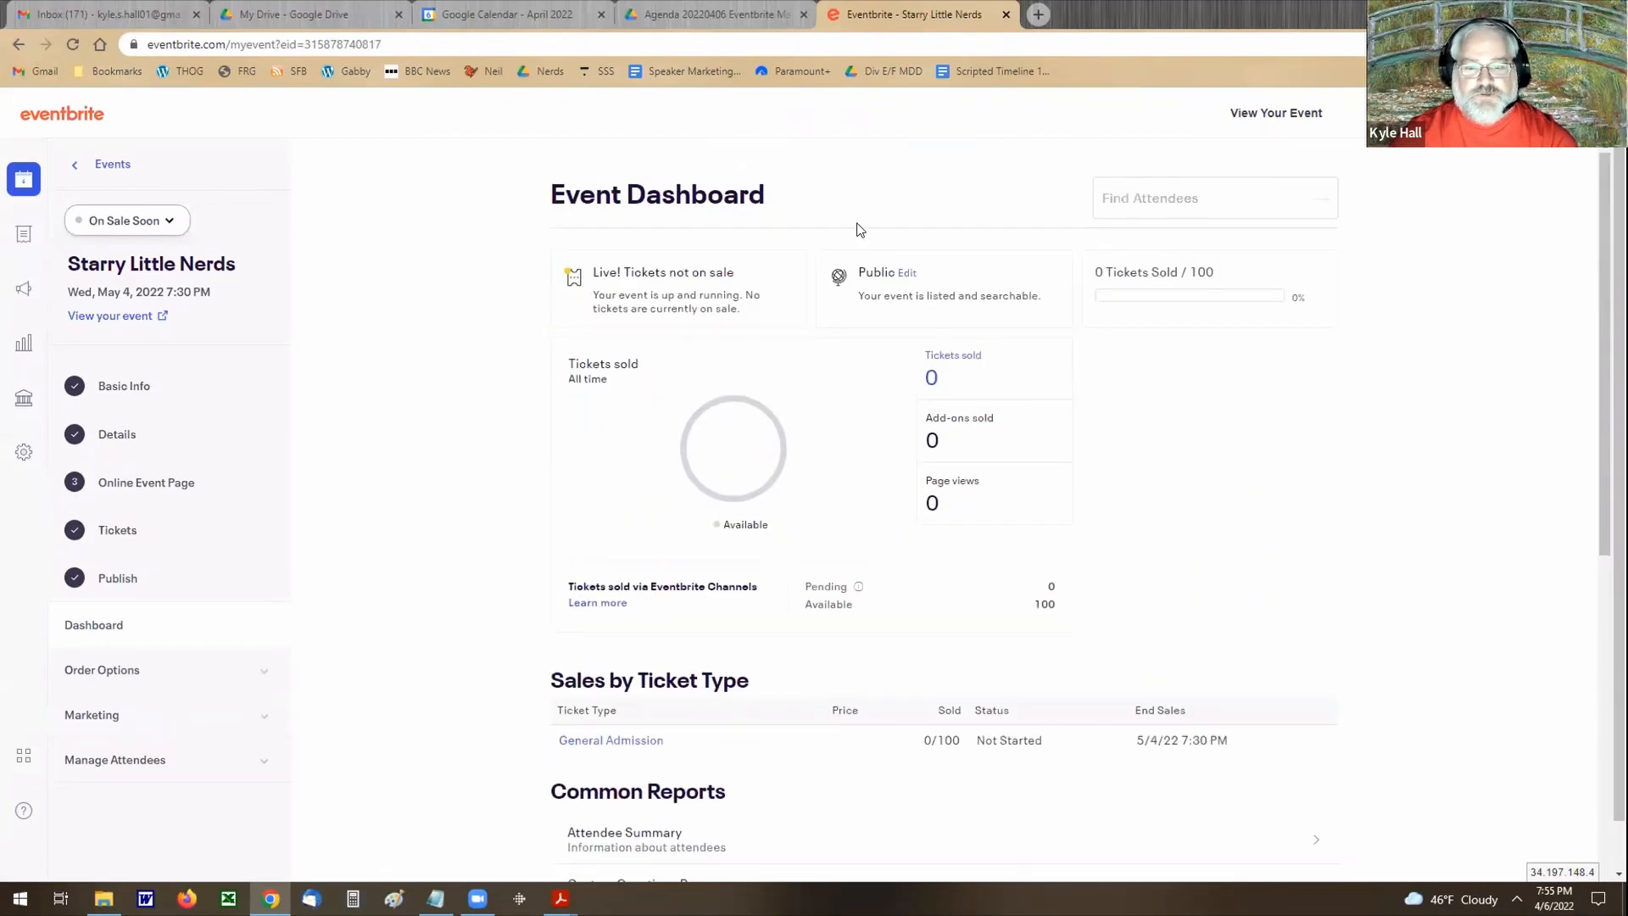
Step: Change the event URL in the dashboard's links section to the custom subdomain starry_little_nerds and save it
scroll(594, 356, "down", 4)
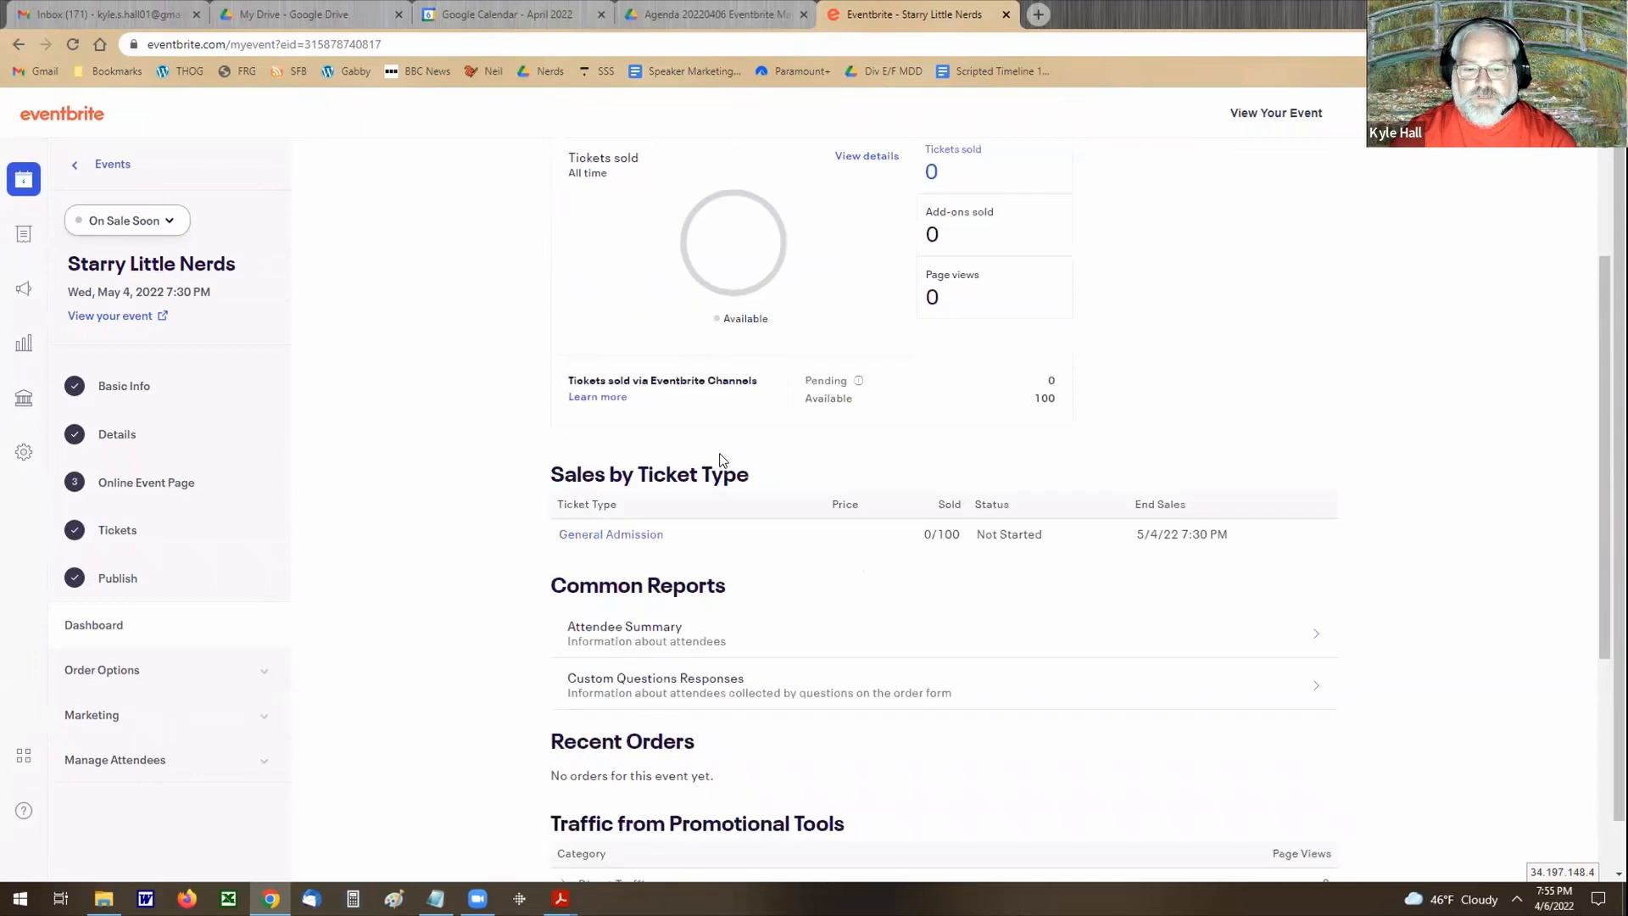
scroll(742, 627, "down", 5)
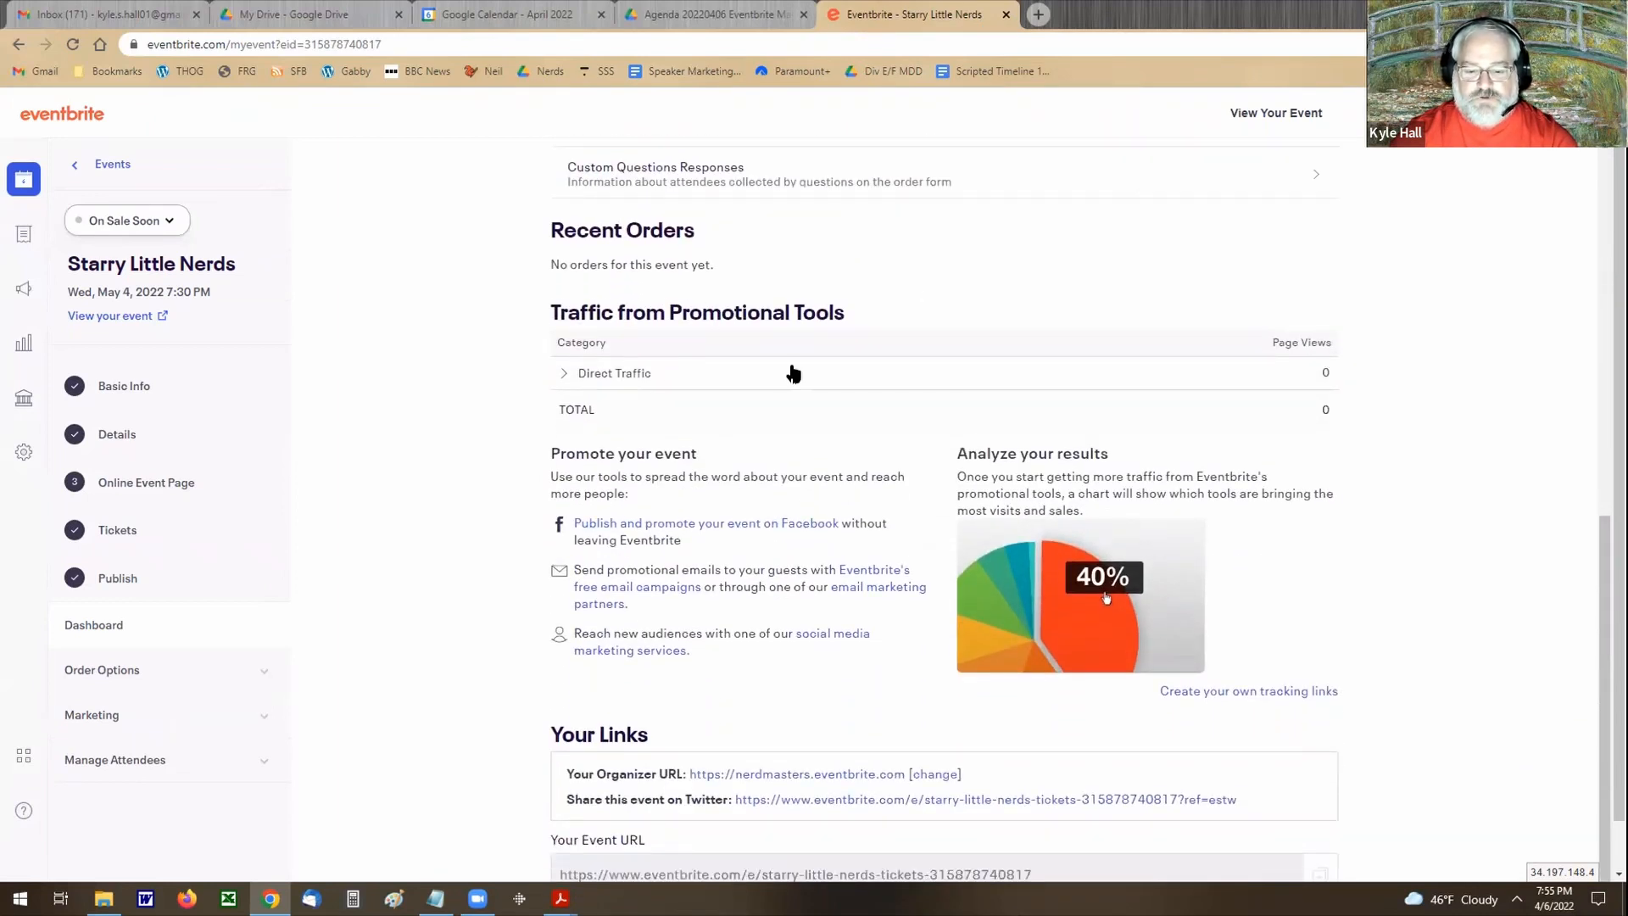
scroll(793, 399, "down", 1)
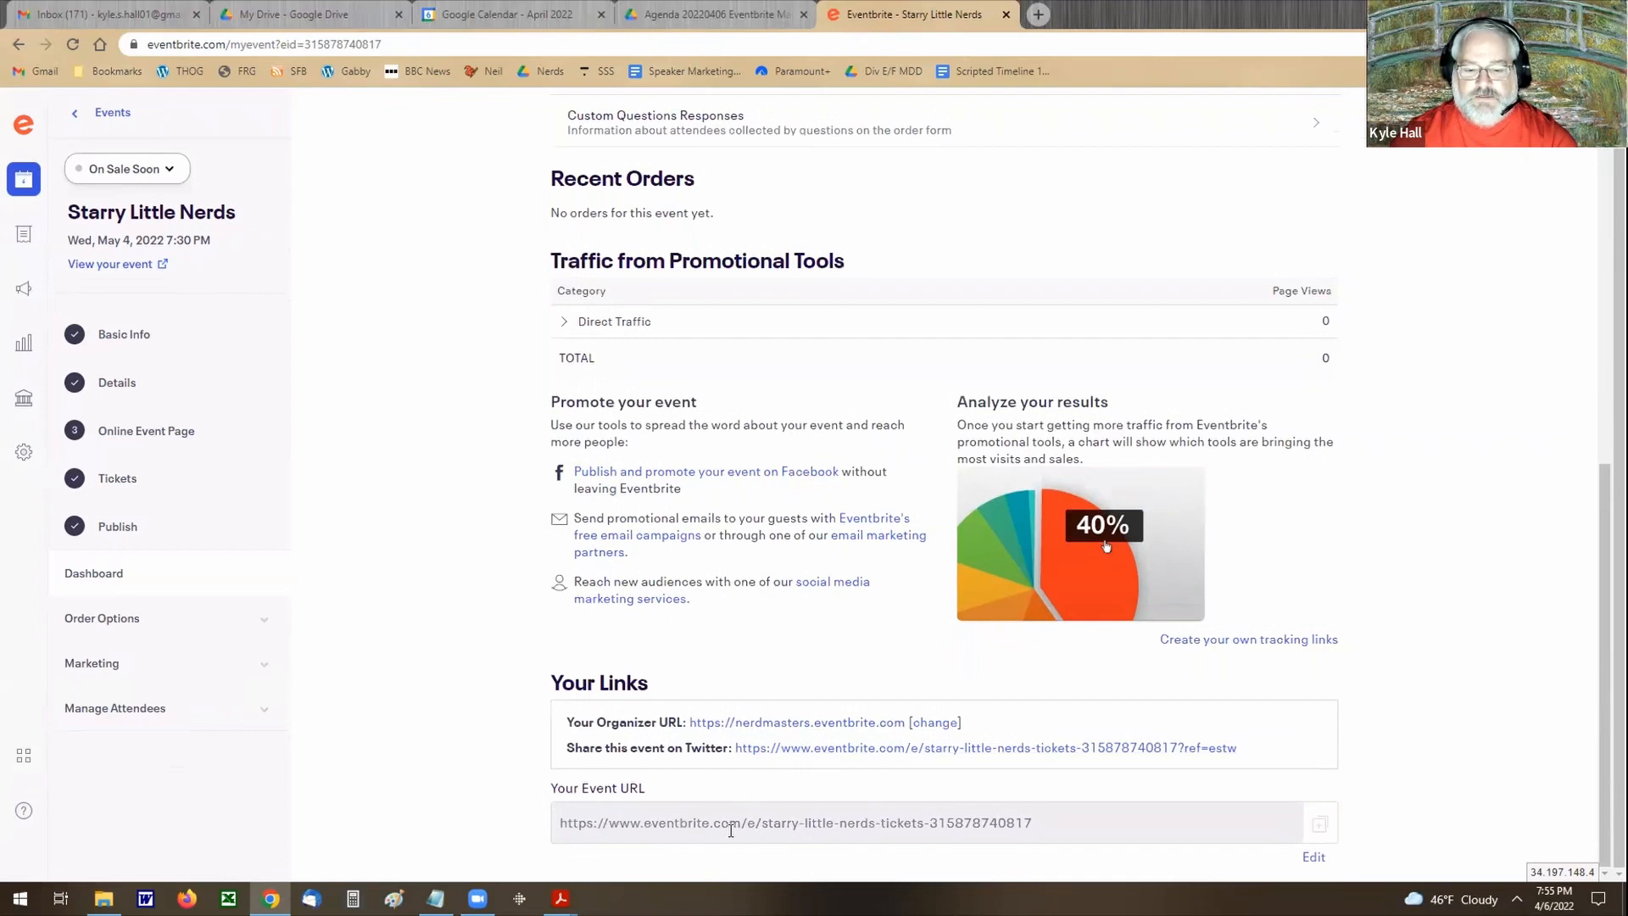
left_click(1039, 820)
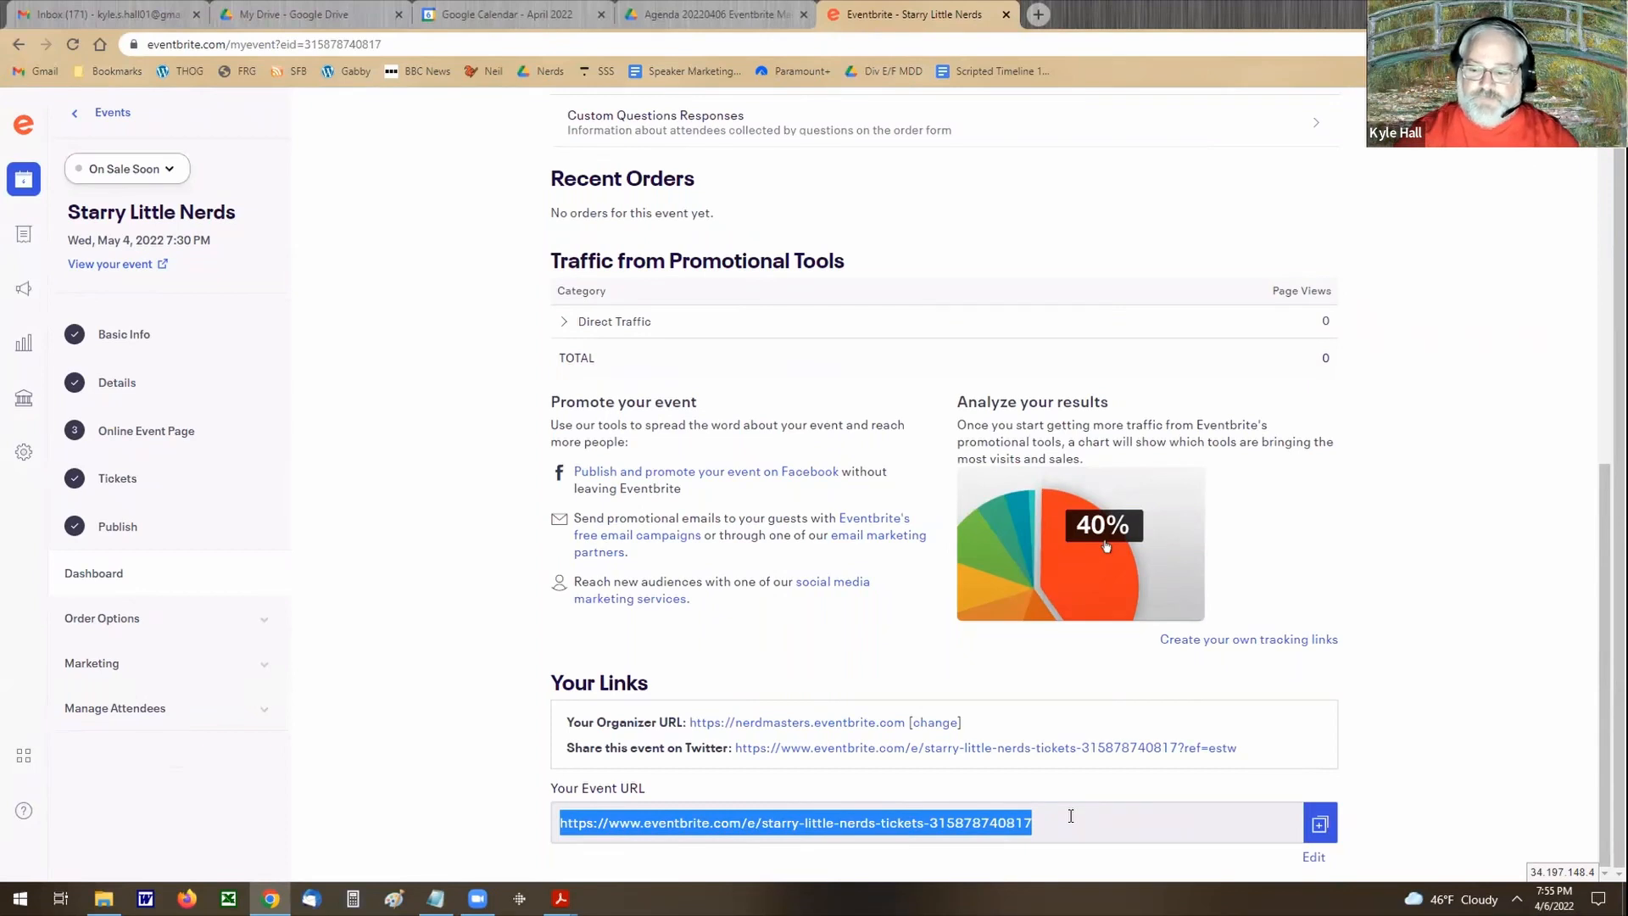
left_click(1314, 859)
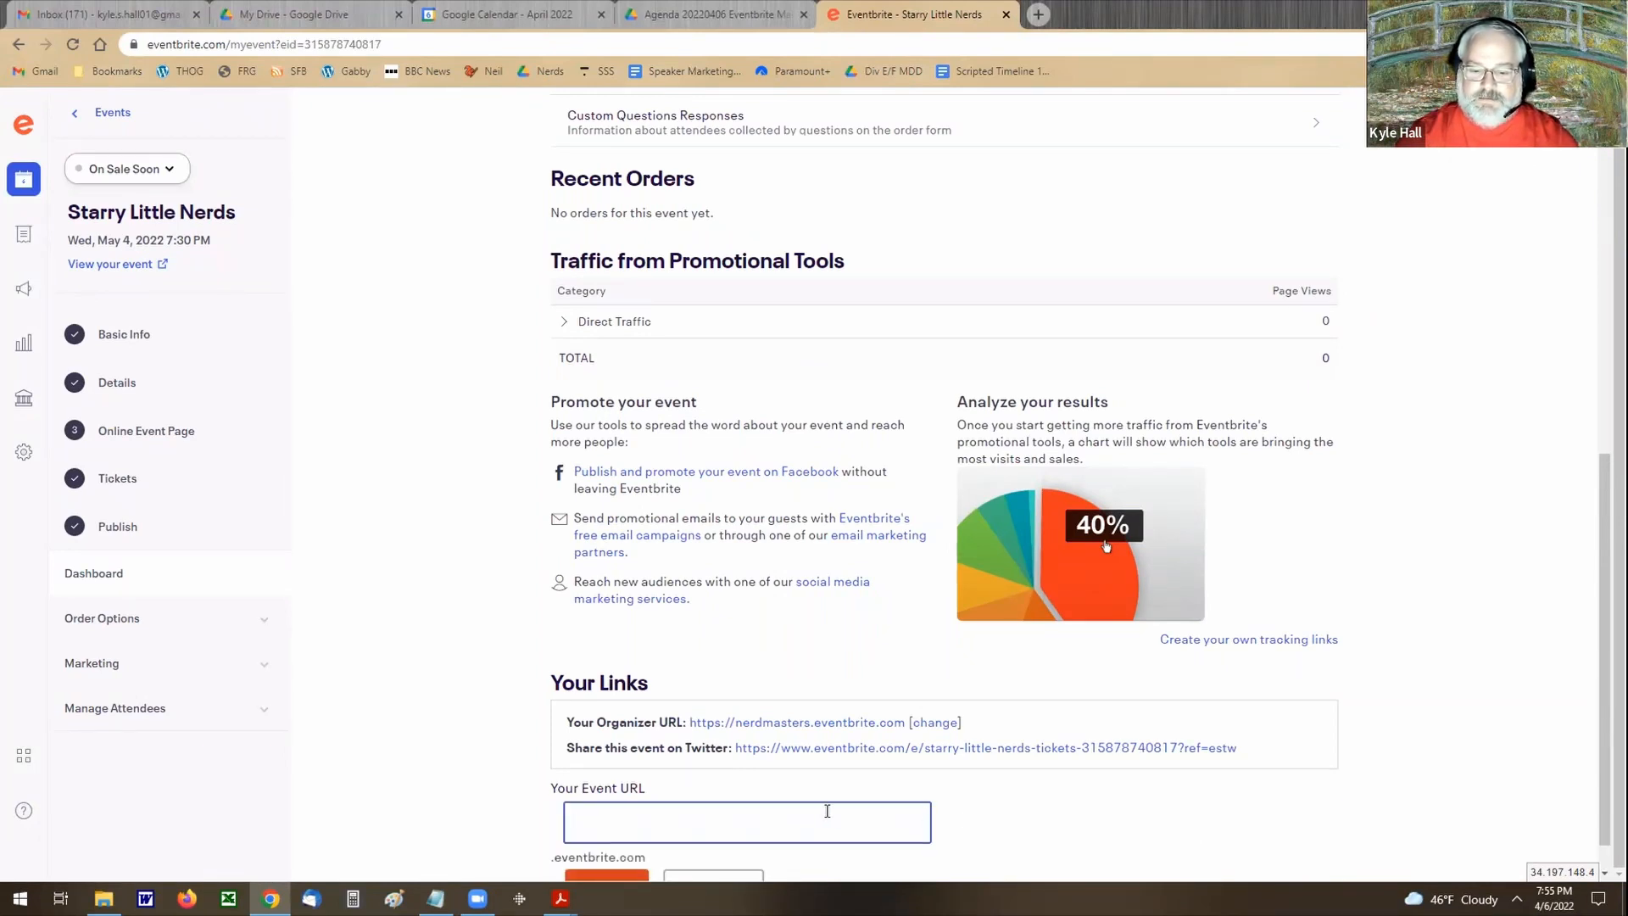
type("starry_little_nerds")
key("BackSpace")
key("BackSpace")
key("BackSpace")
type("rds")
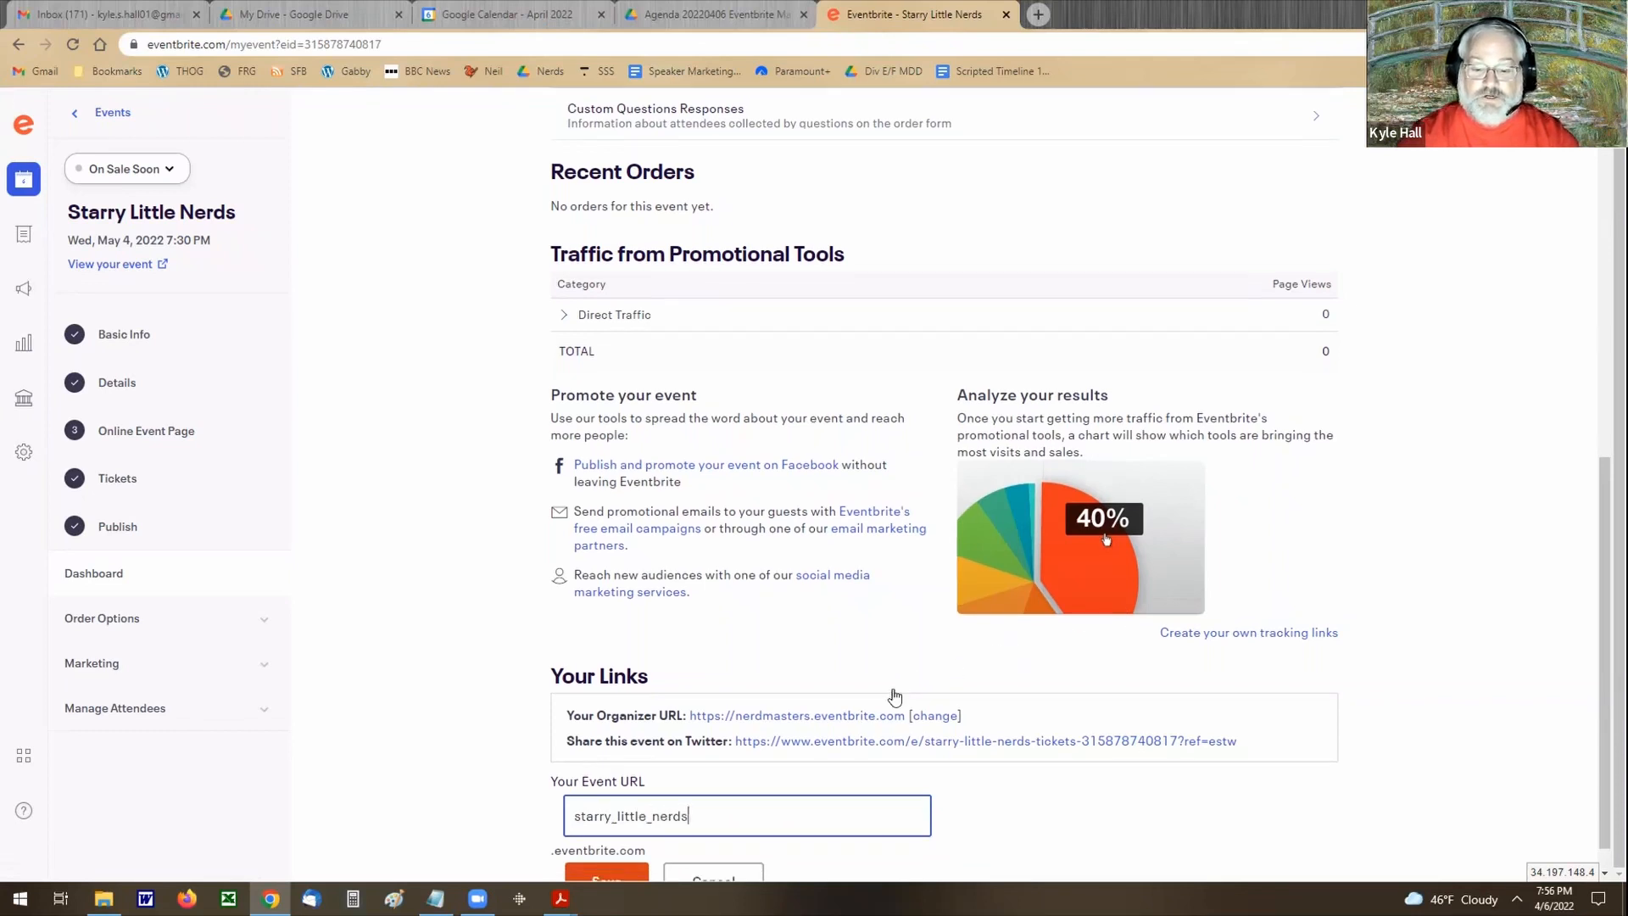
scroll(566, 846, "down", 1)
left_click(585, 846)
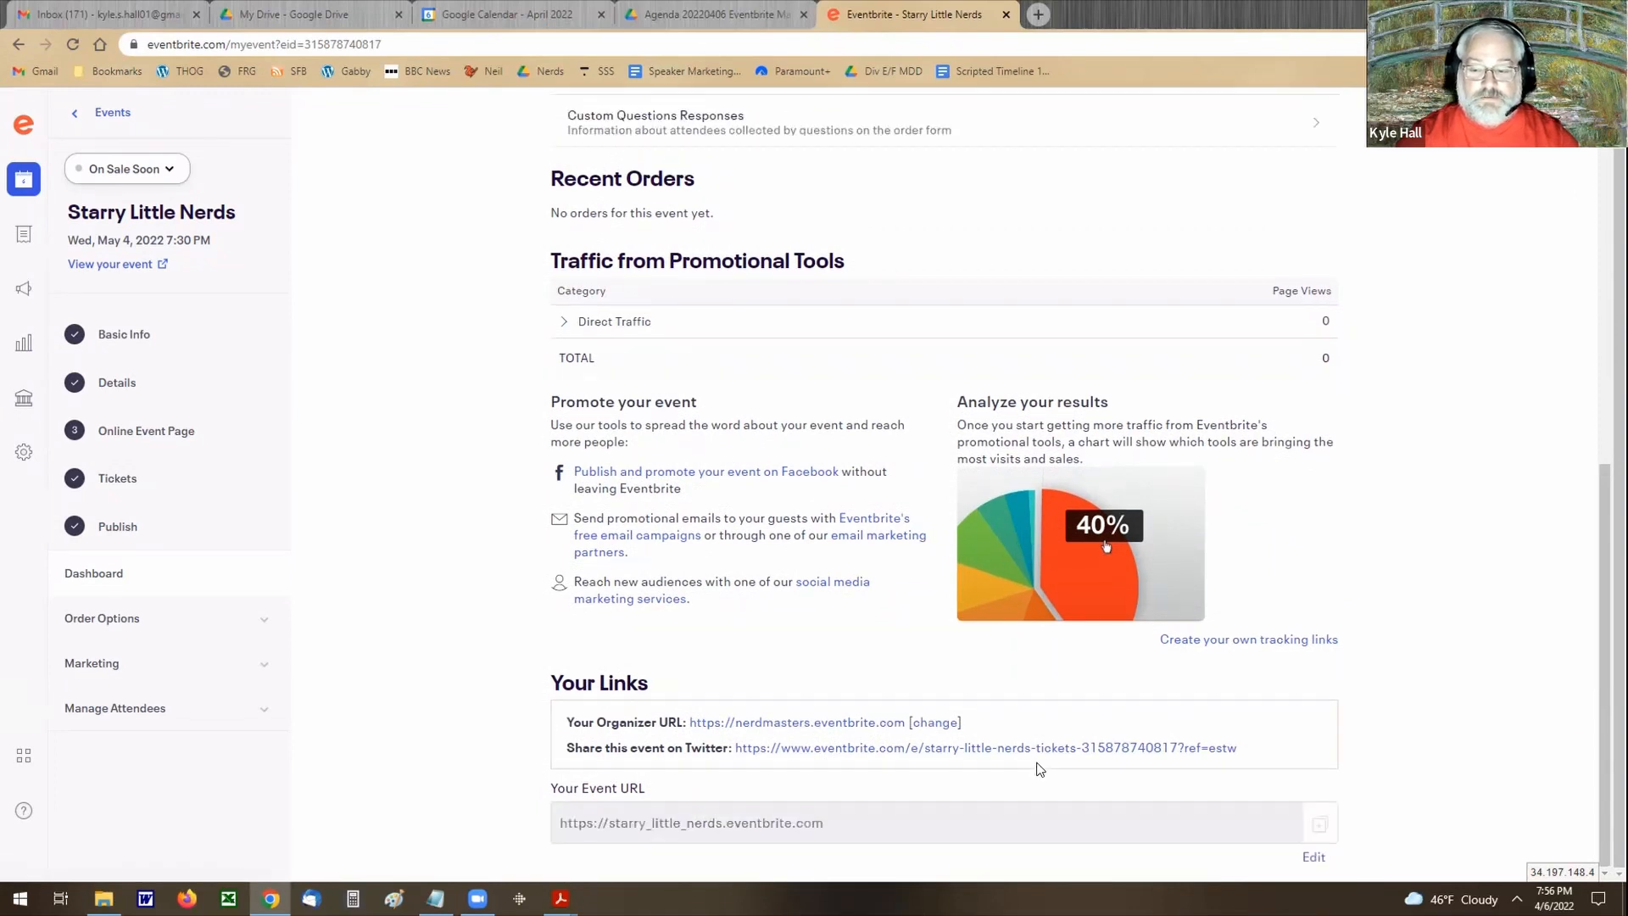